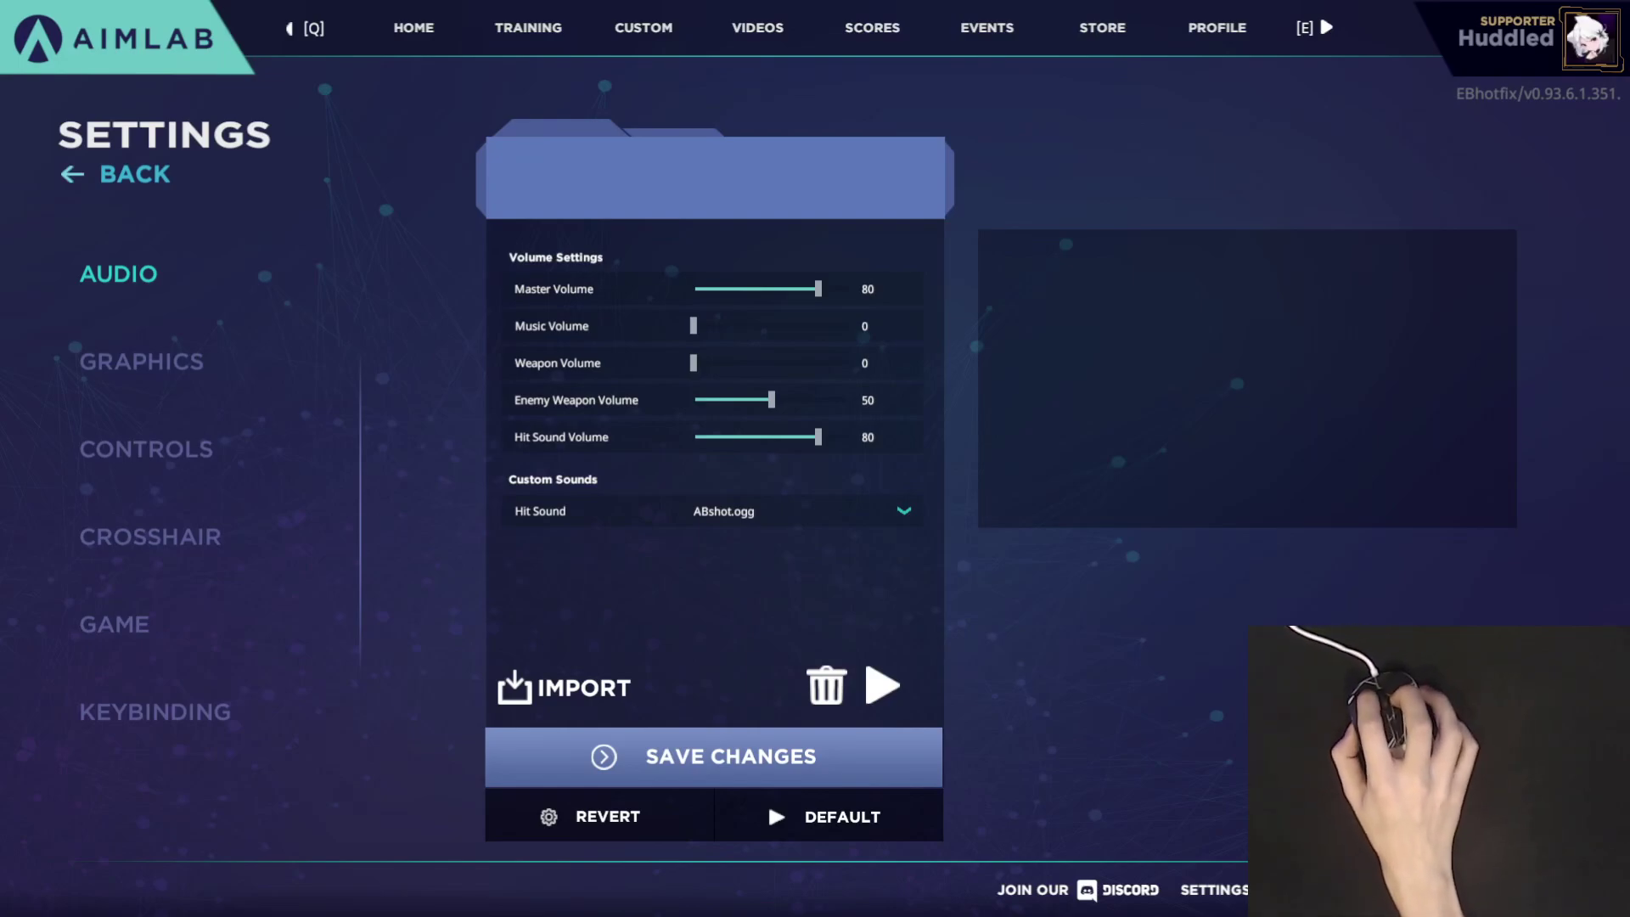
# Reopen the settings from the home screen and show the audio section.
pyautogui.moveTo(618, 509)
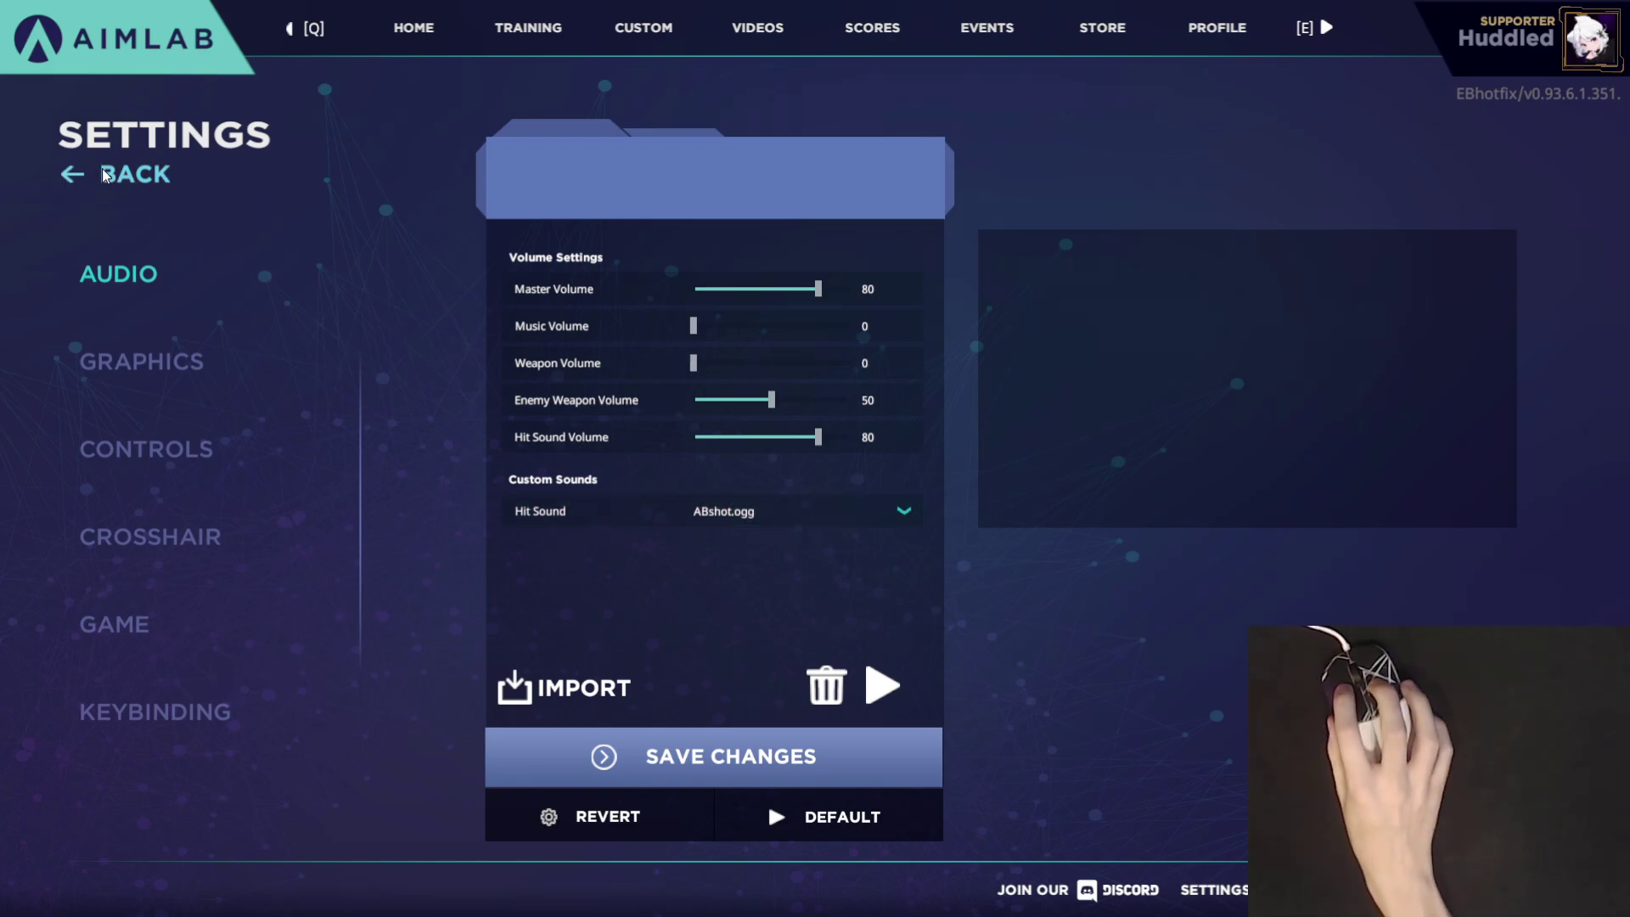
pyautogui.click(128, 174)
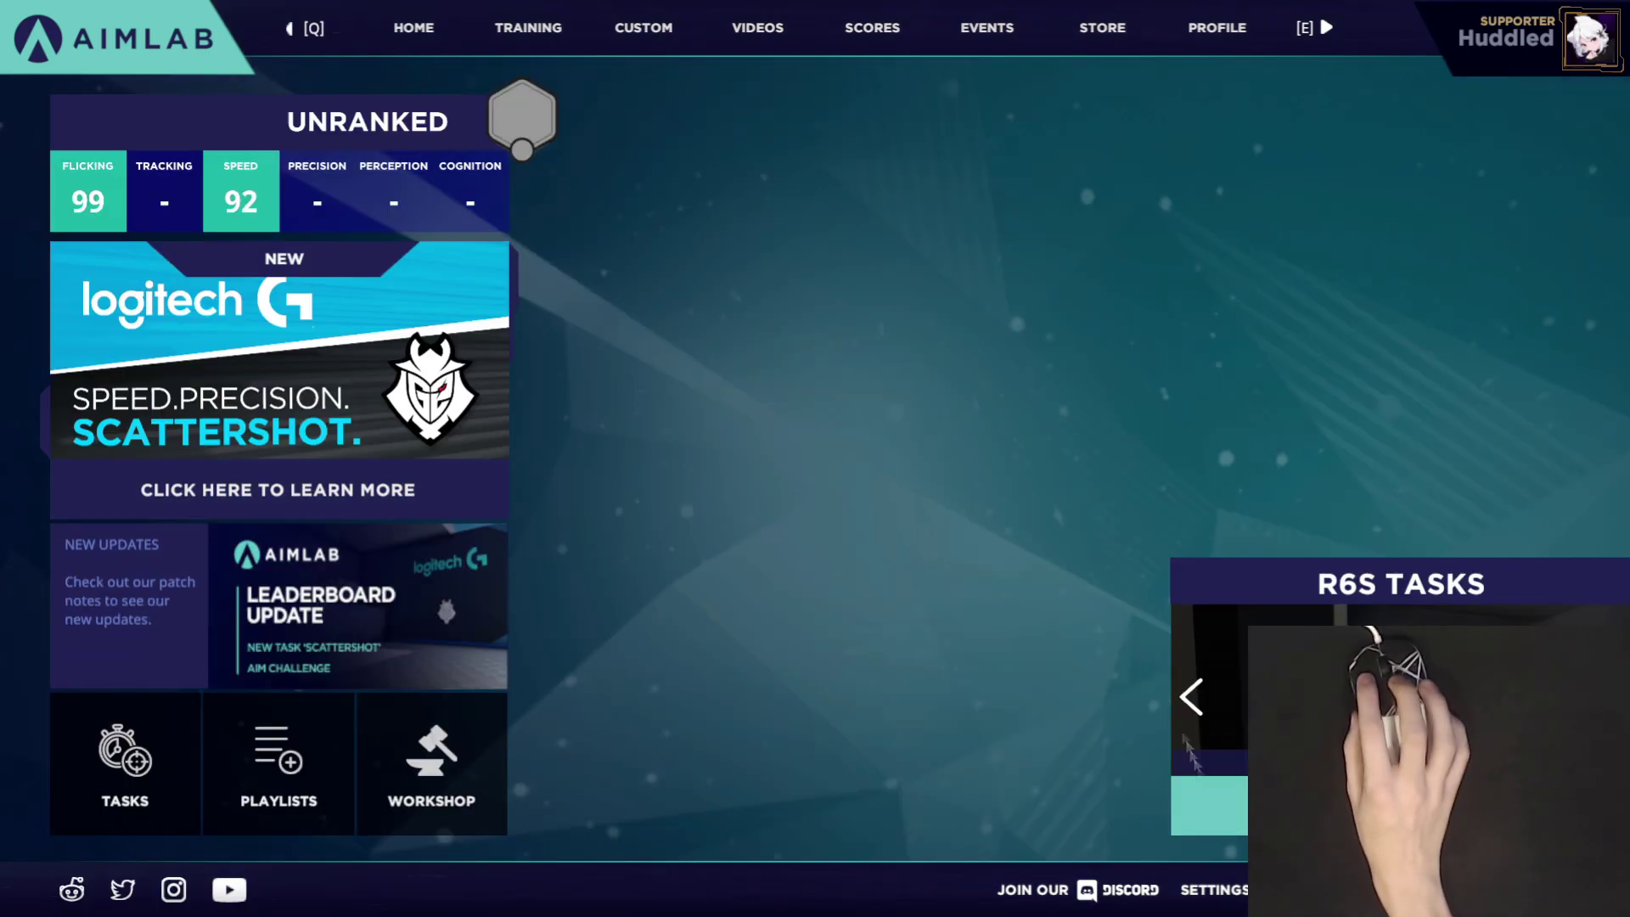
pyautogui.click(1214, 889)
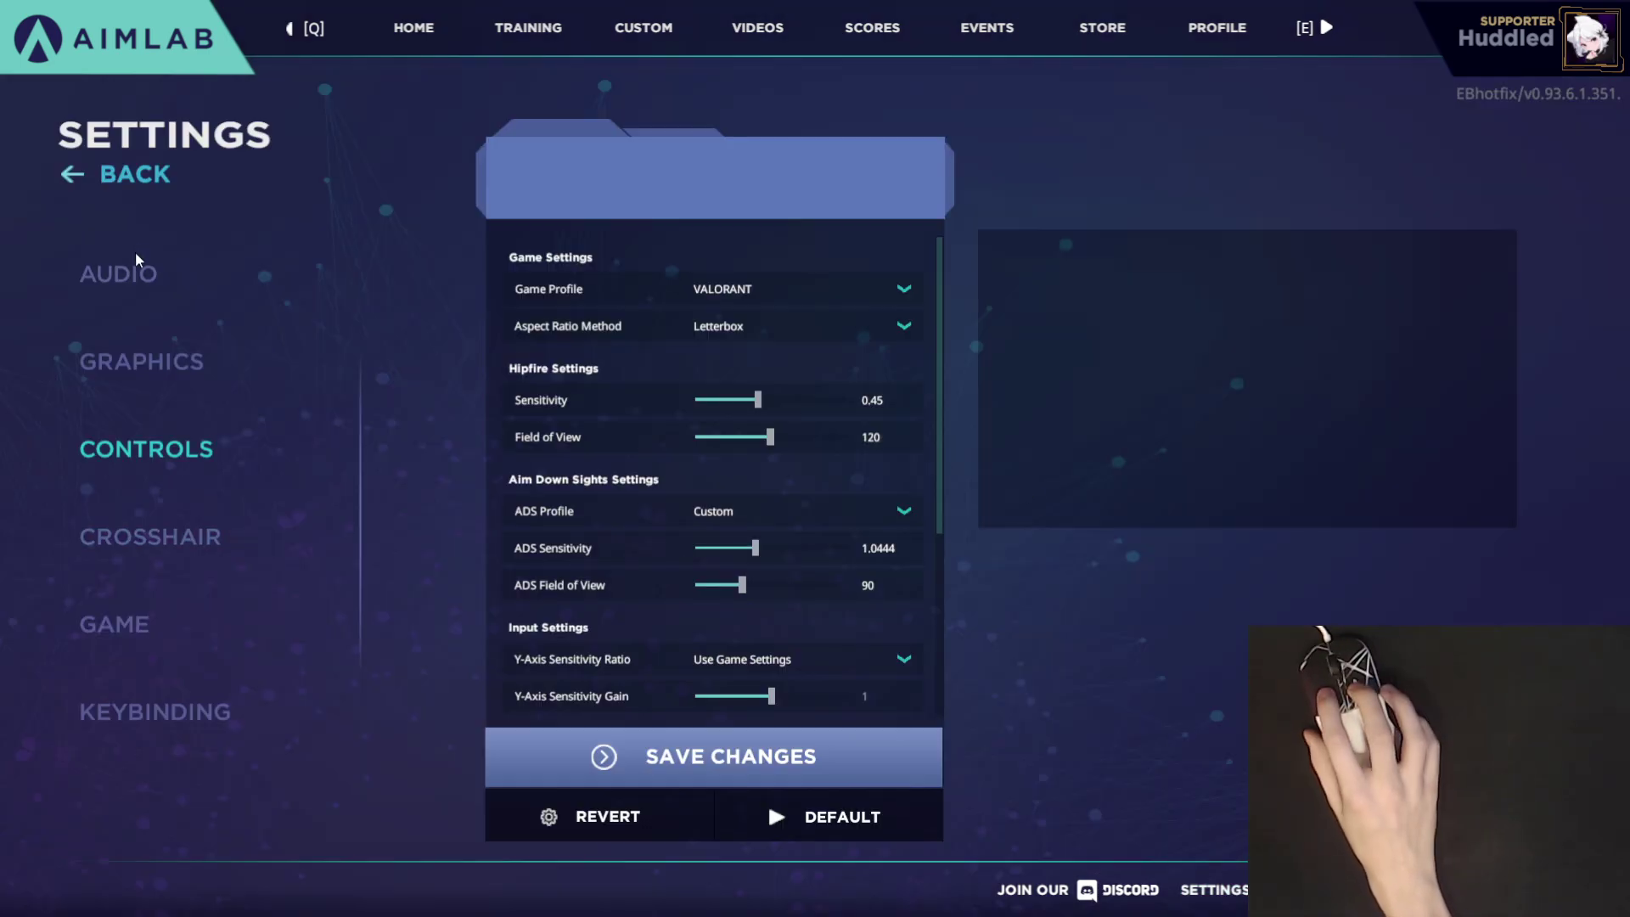
pyautogui.click(139, 174)
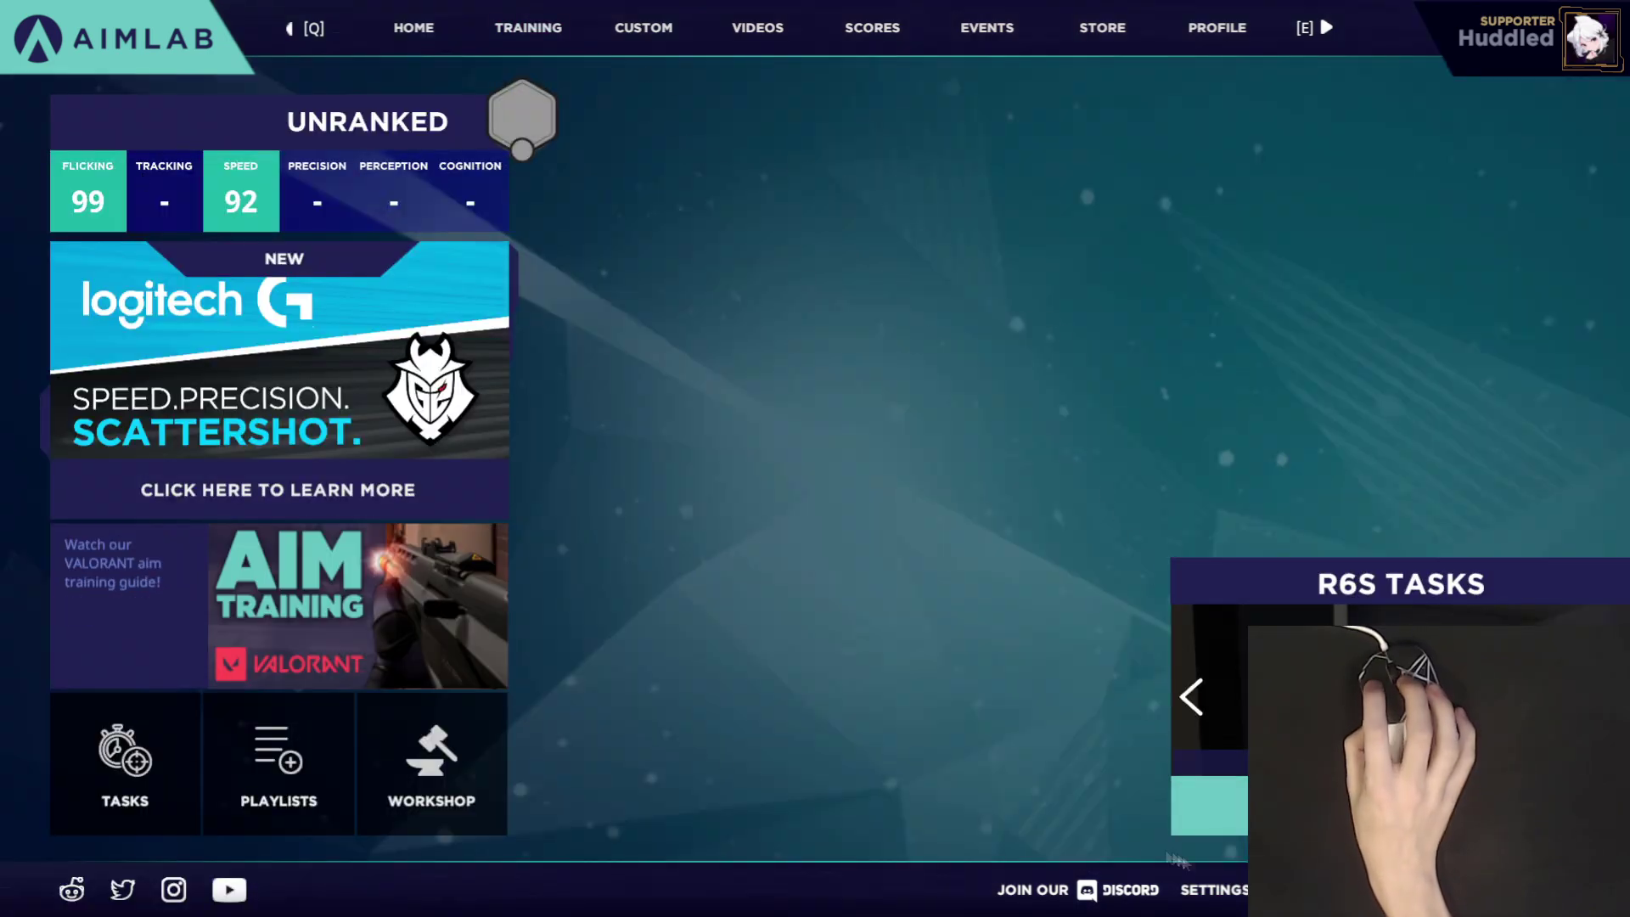
pyautogui.click(1214, 889)
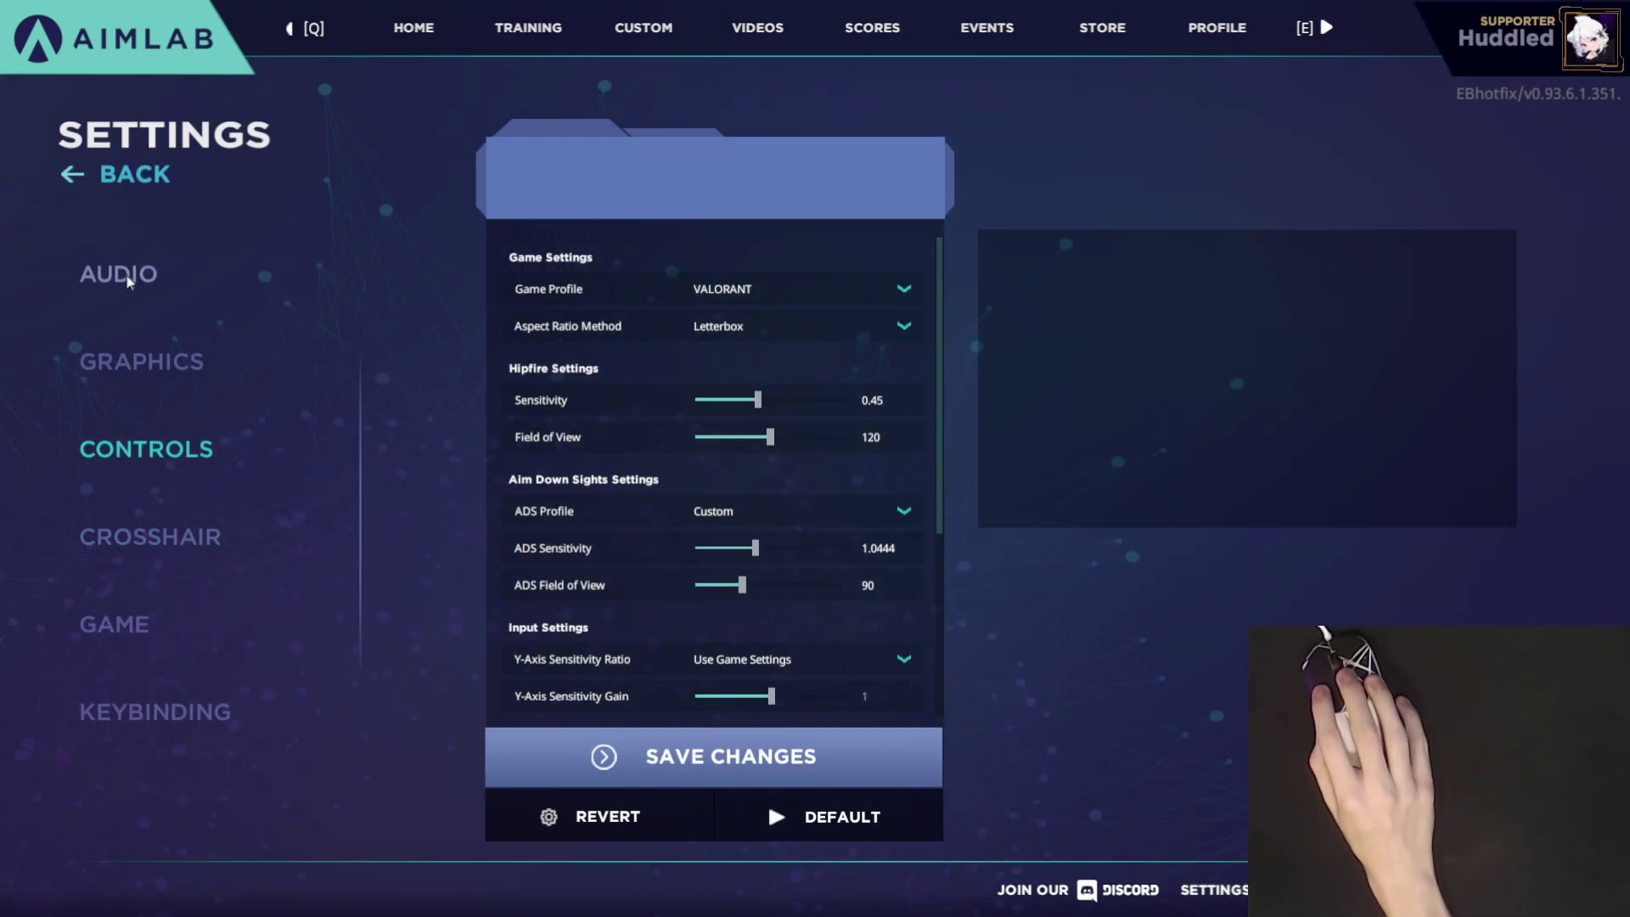
pyautogui.click(125, 273)
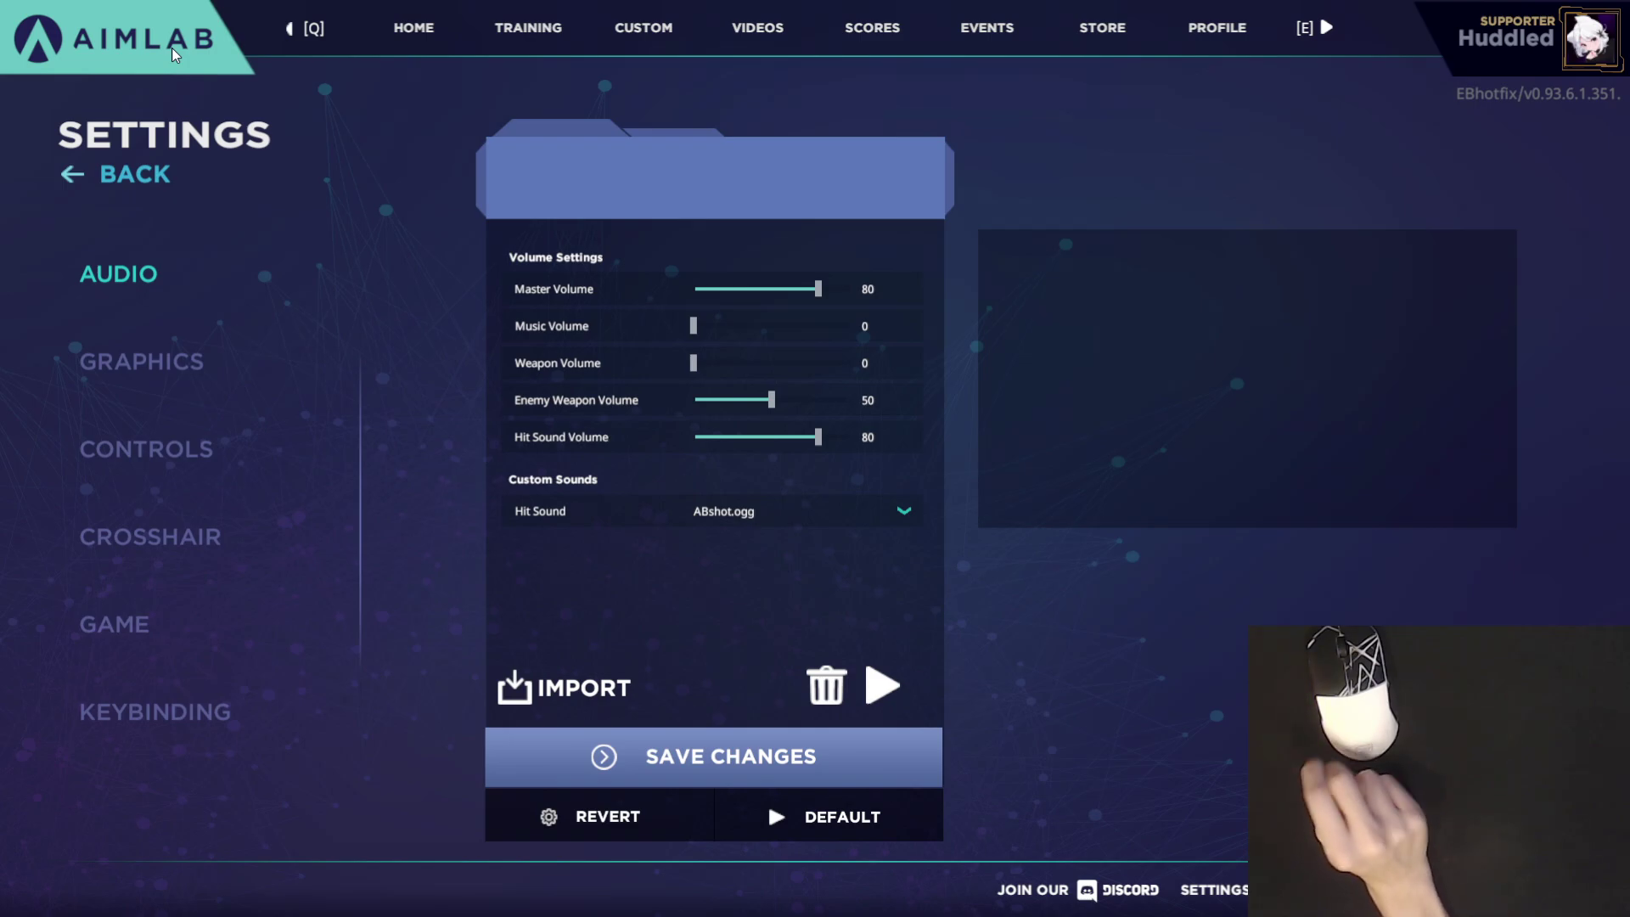
# Set the custom hit sound to default_metal_001 and preview it.
pyautogui.click(913, 512)
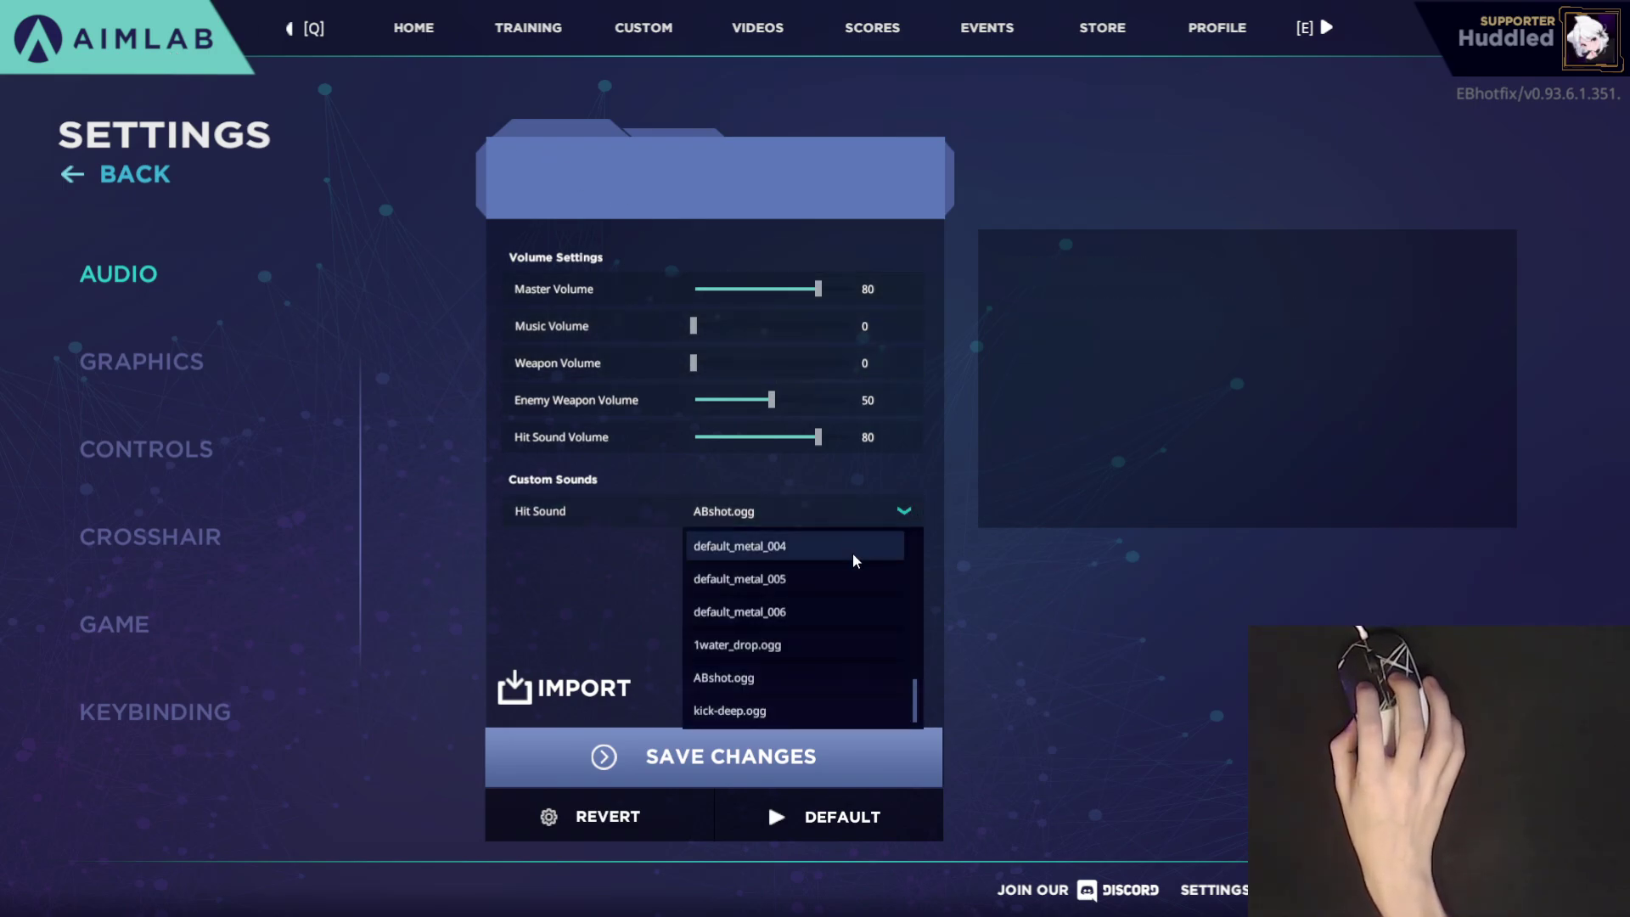
pyautogui.scroll(2, 853, 553)
pyautogui.click(789, 544)
pyautogui.click(798, 514)
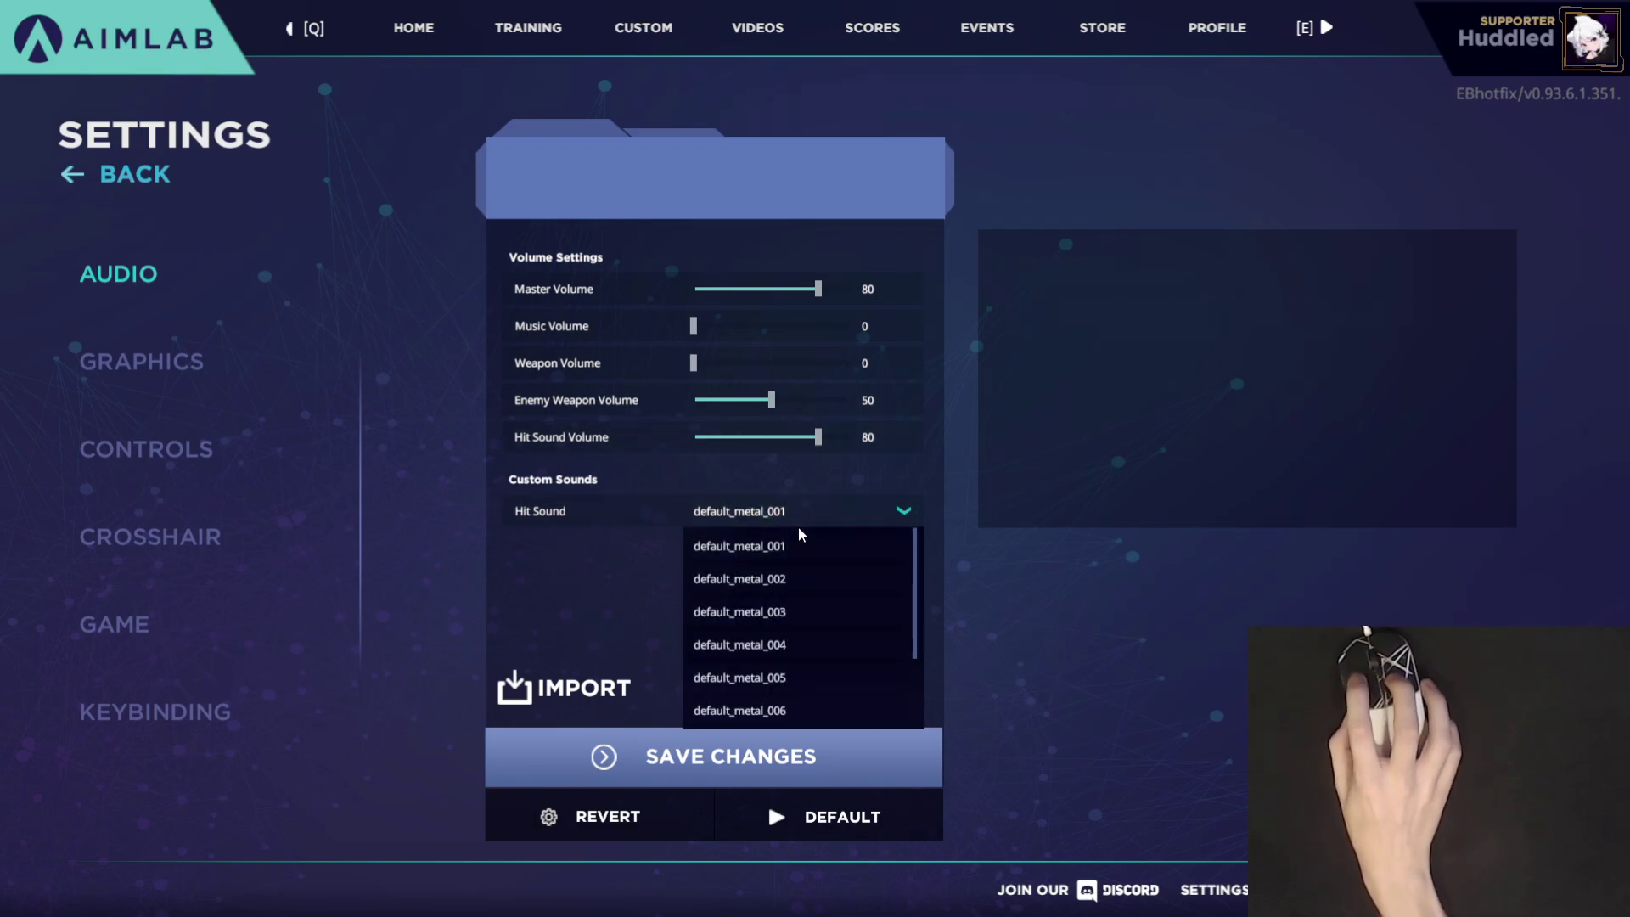
pyautogui.click(887, 679)
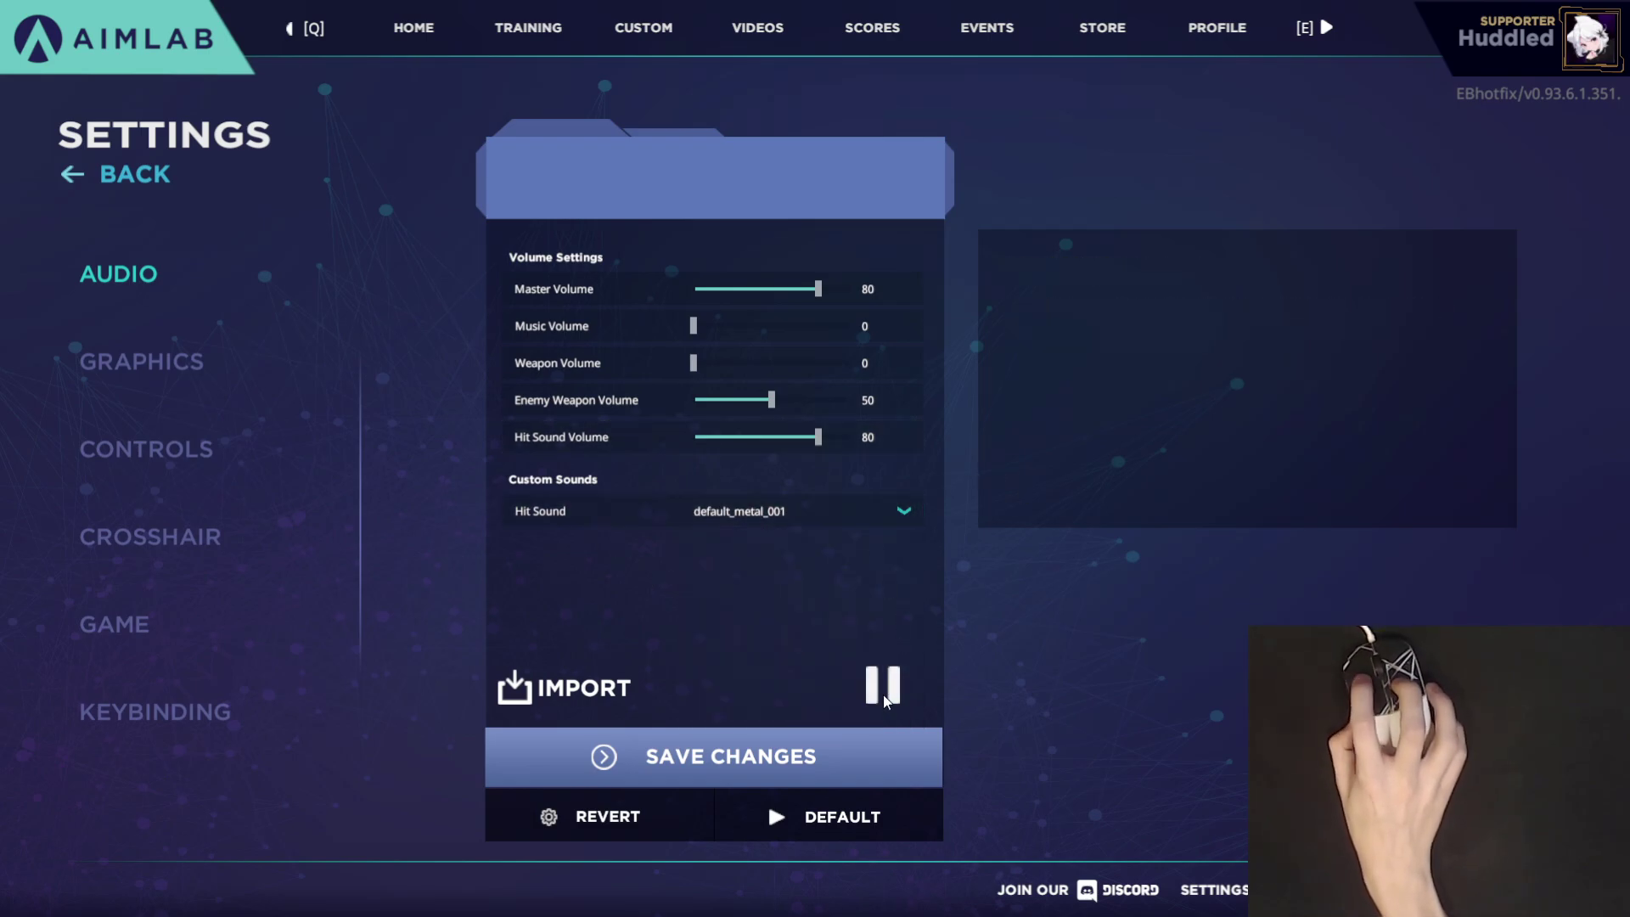
# Try 1water_drop.ogg as the hit sound, followed by ABshot.ogg.
pyautogui.click(869, 510)
pyautogui.scroll(-3, 881, 597)
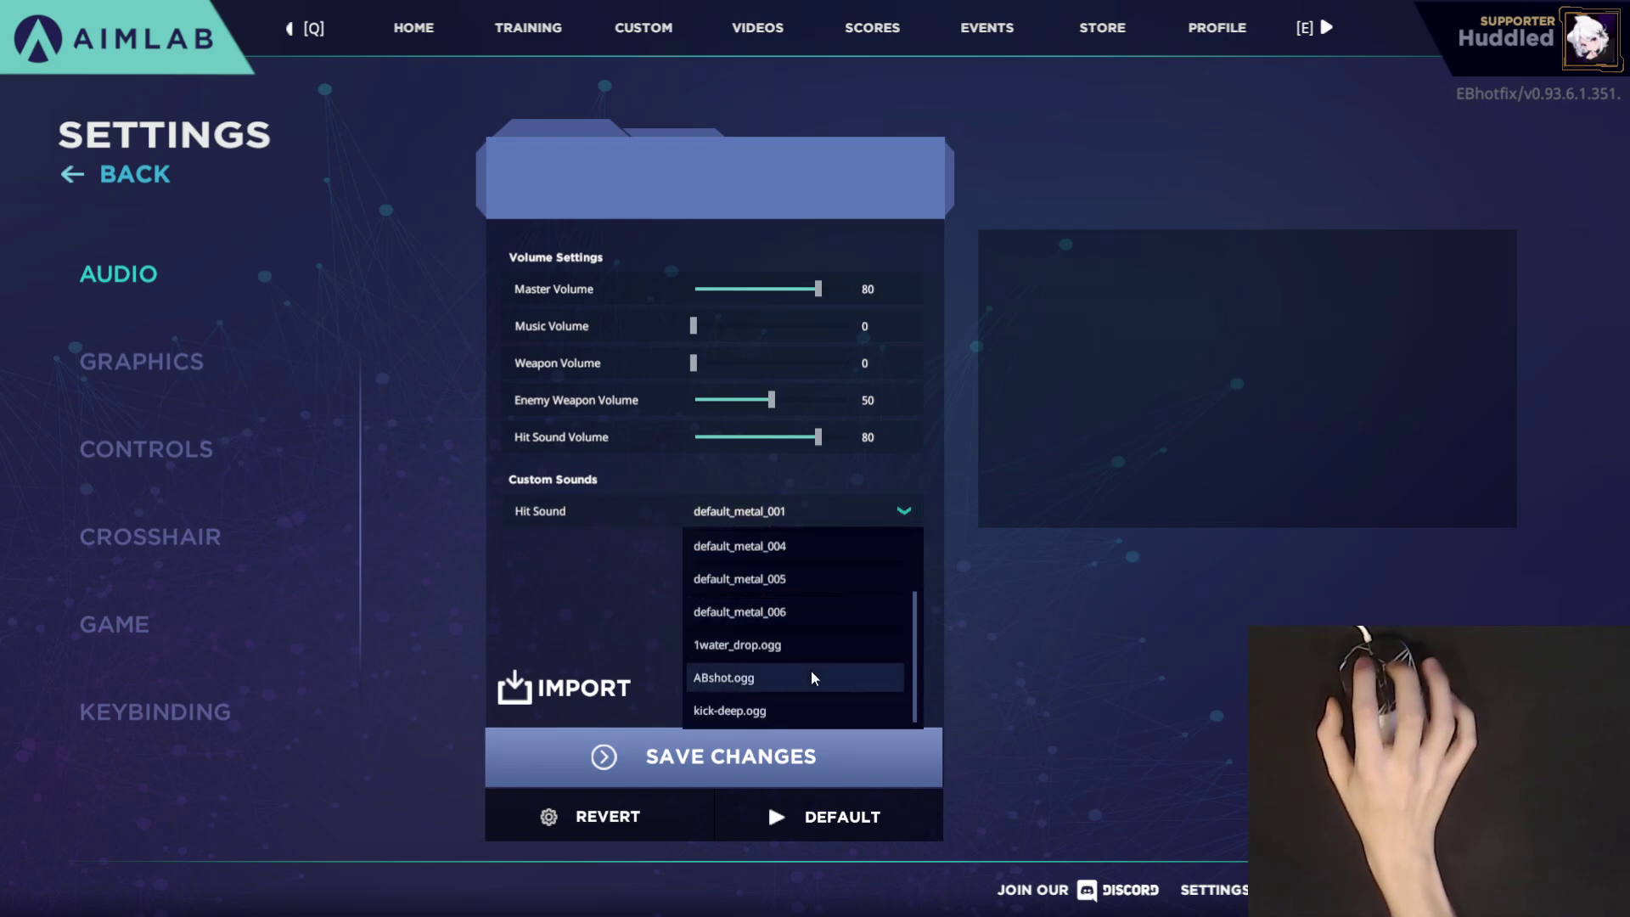
pyautogui.click(812, 644)
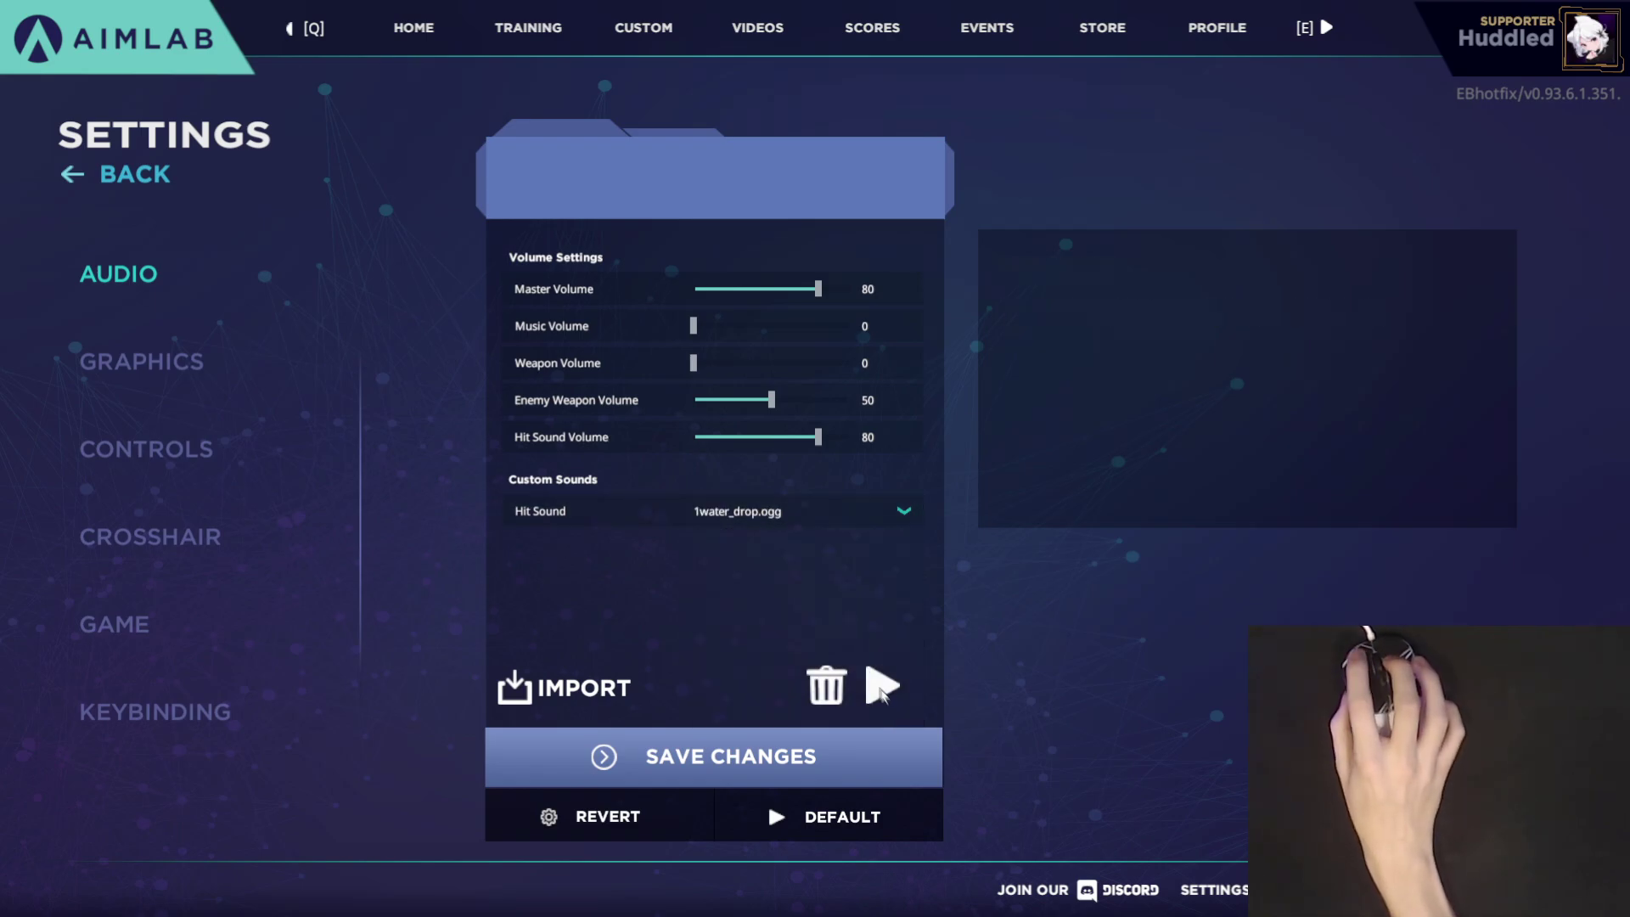
pyautogui.click(778, 684)
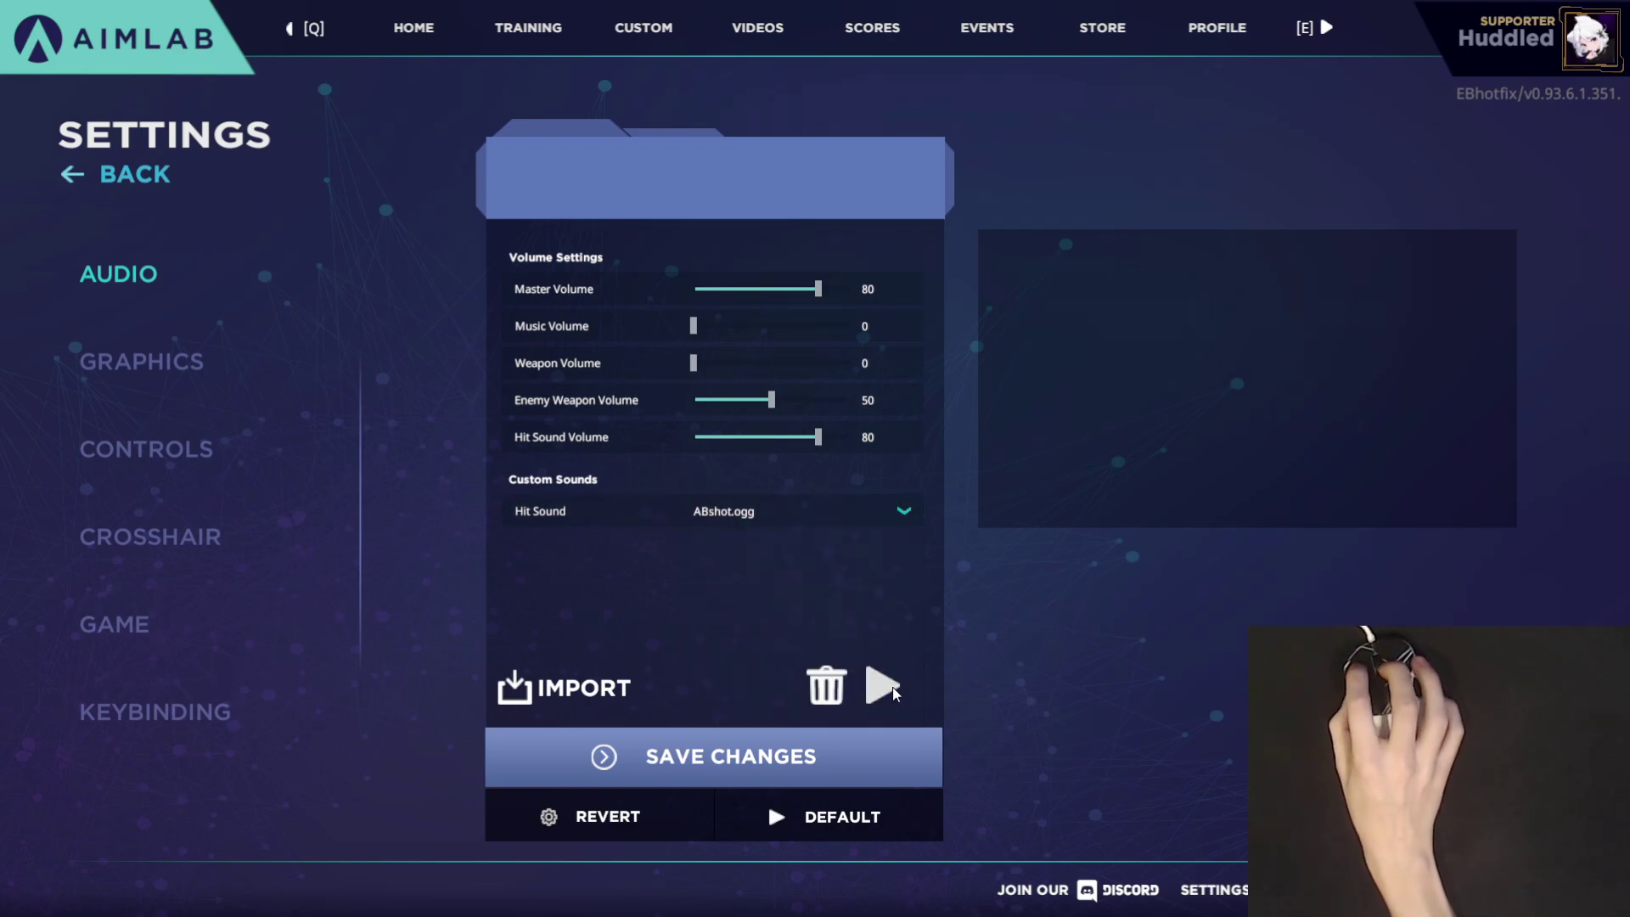
# Try kick-deep.ogg as the hit sound, then choose ABshot.ogg again.
pyautogui.click(840, 511)
pyautogui.click(777, 710)
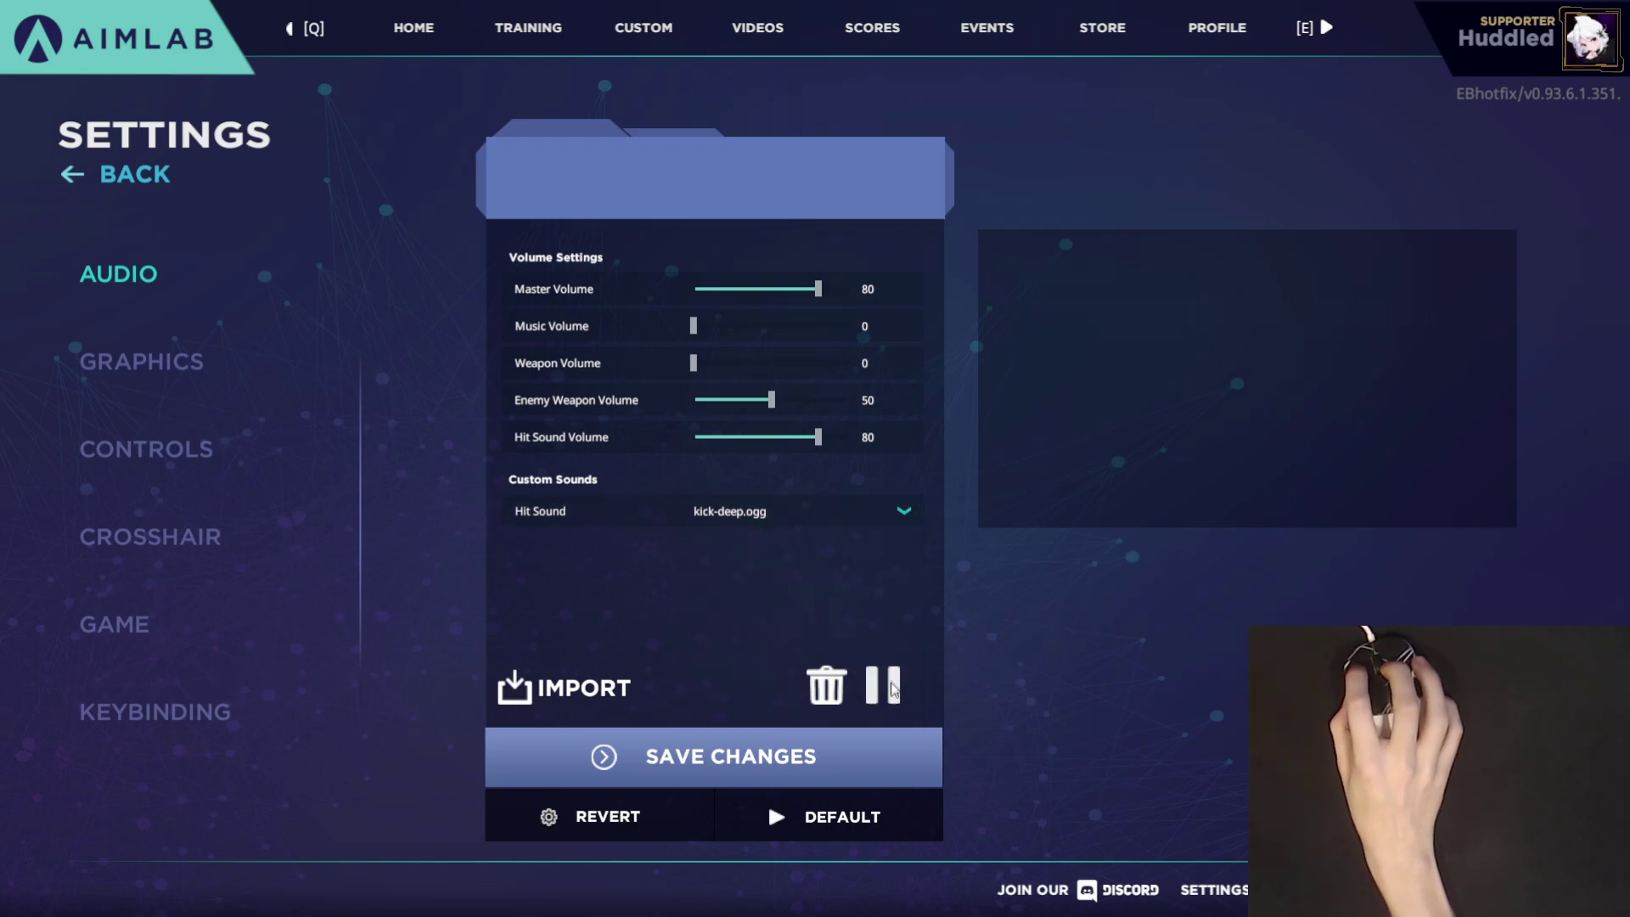
pyautogui.click(866, 500)
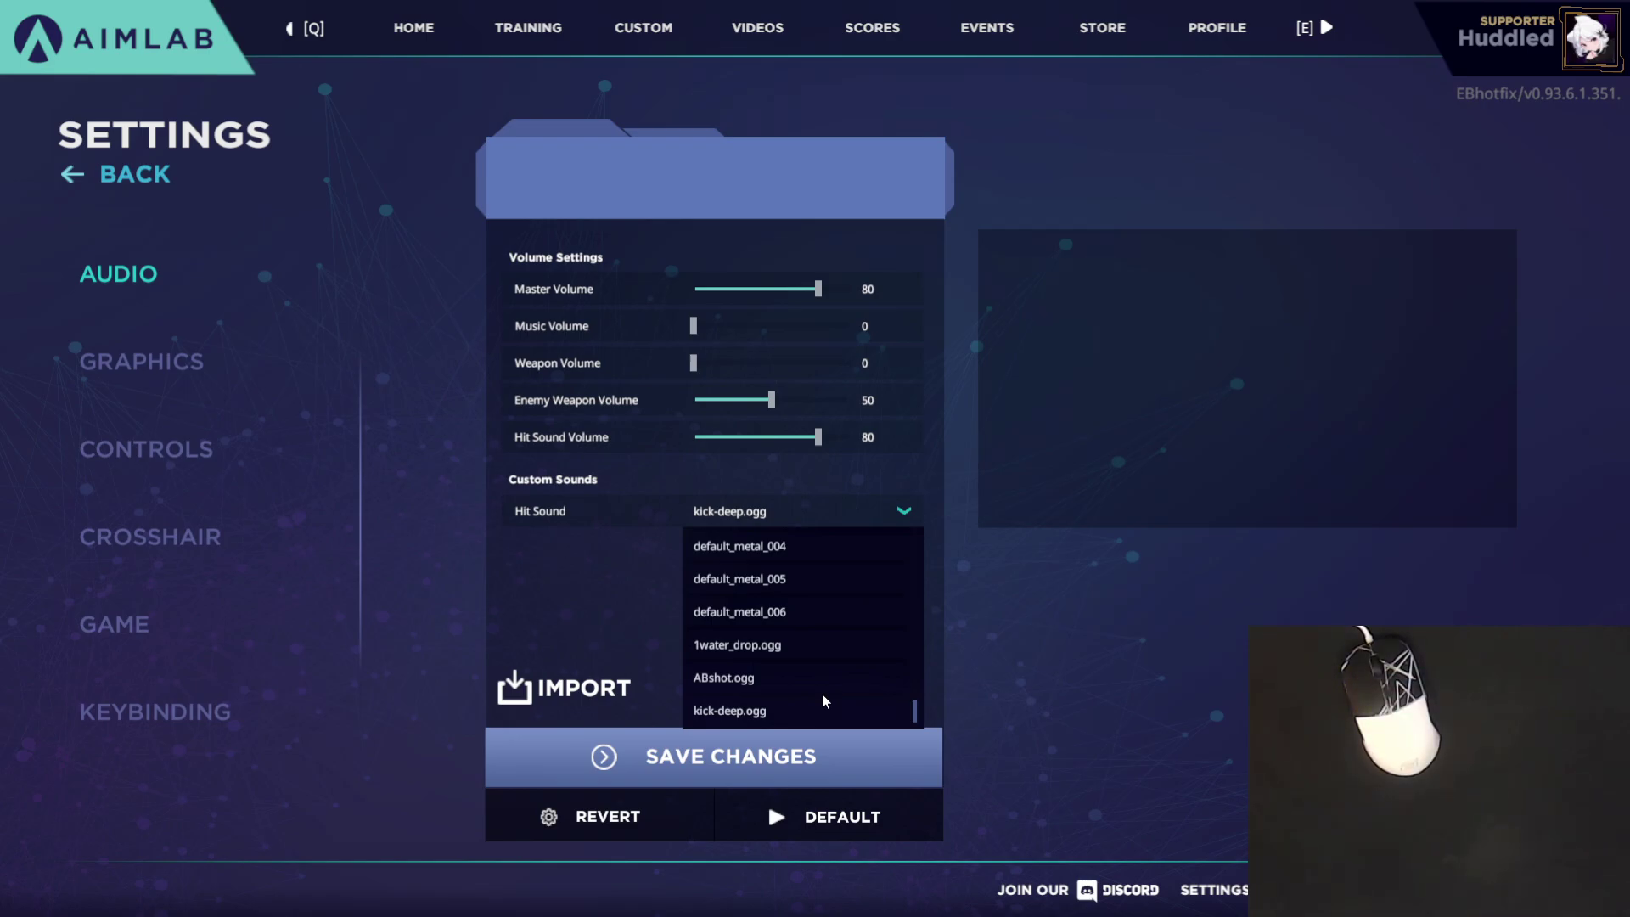
pyautogui.click(822, 677)
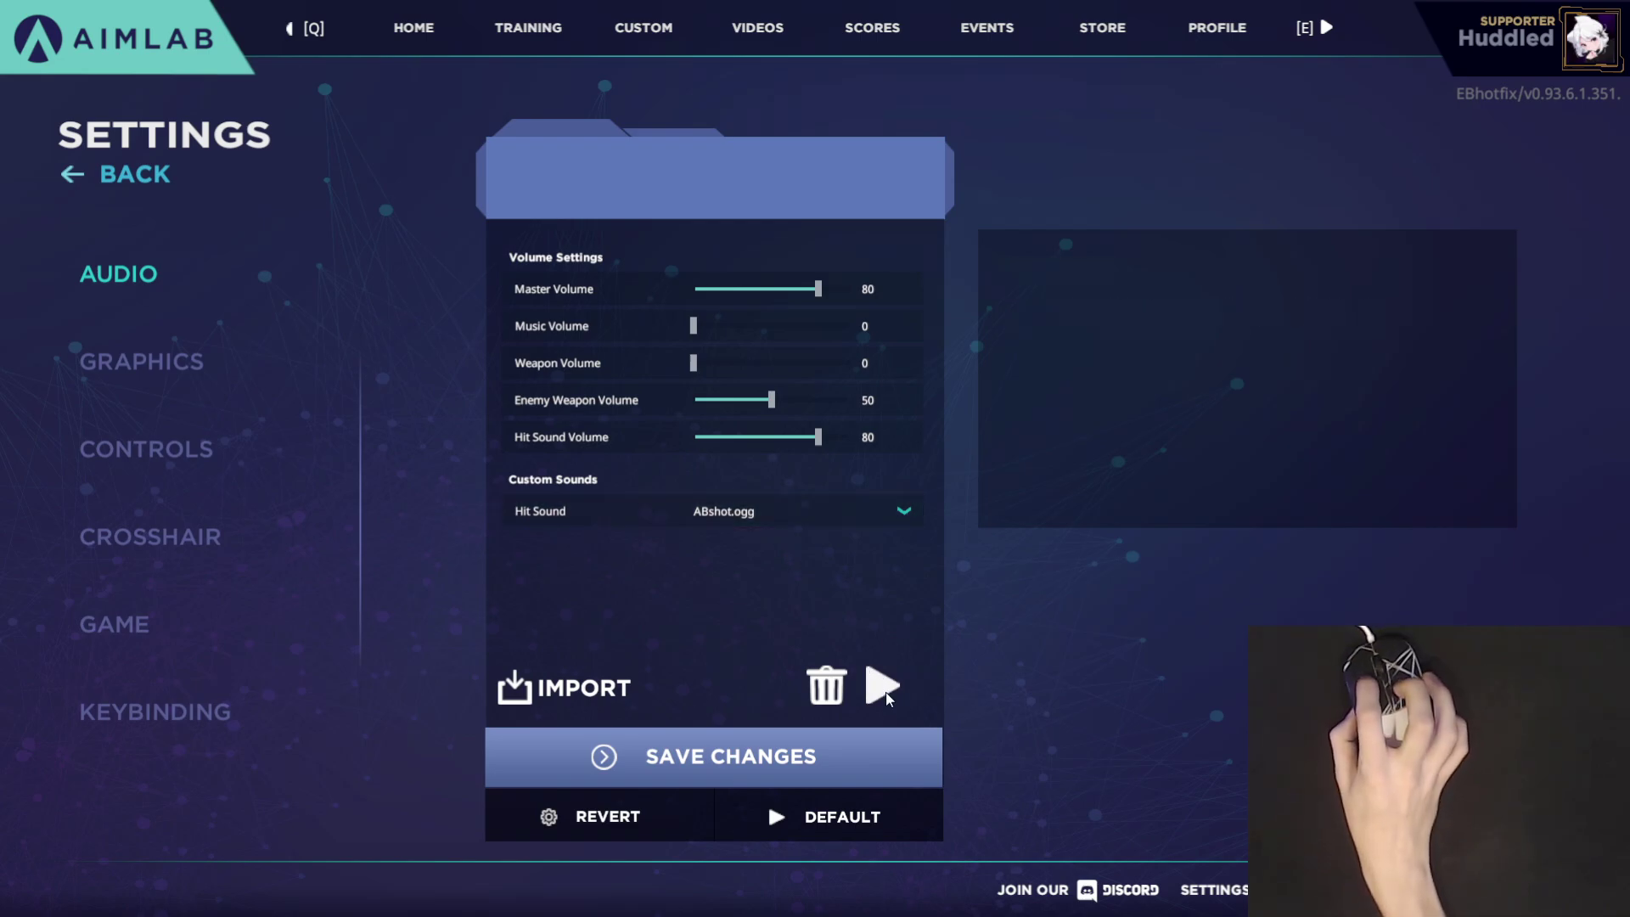
# Look through the importable hit sound files in the sounds folder under Documents, then close the file browser without importing.
pyautogui.click(586, 687)
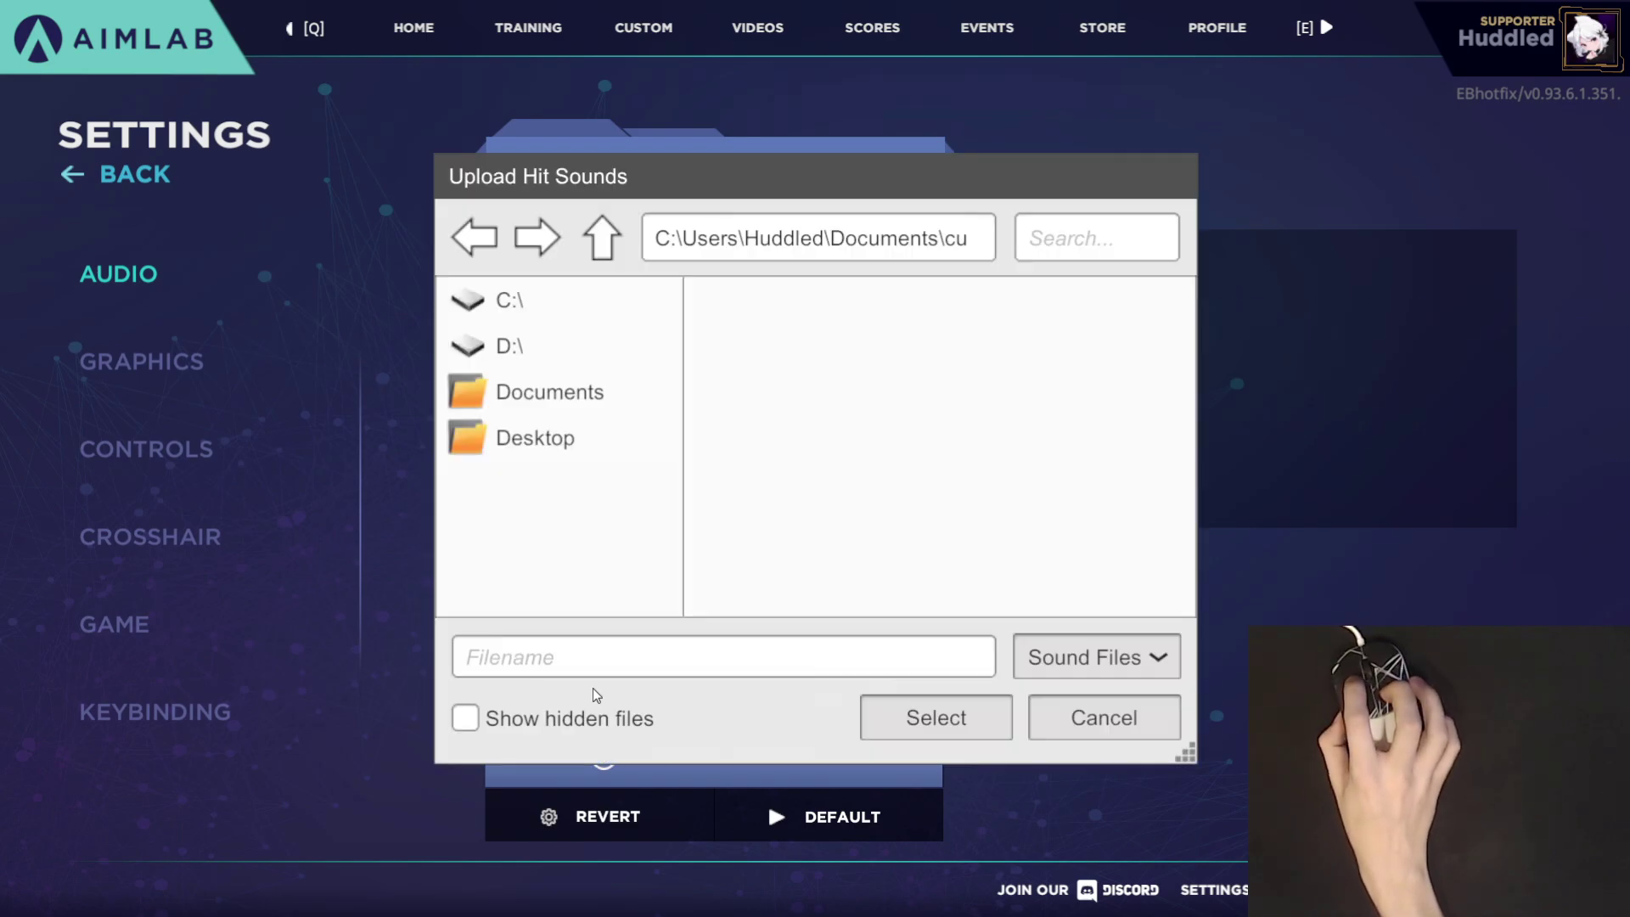
pyautogui.click(569, 382)
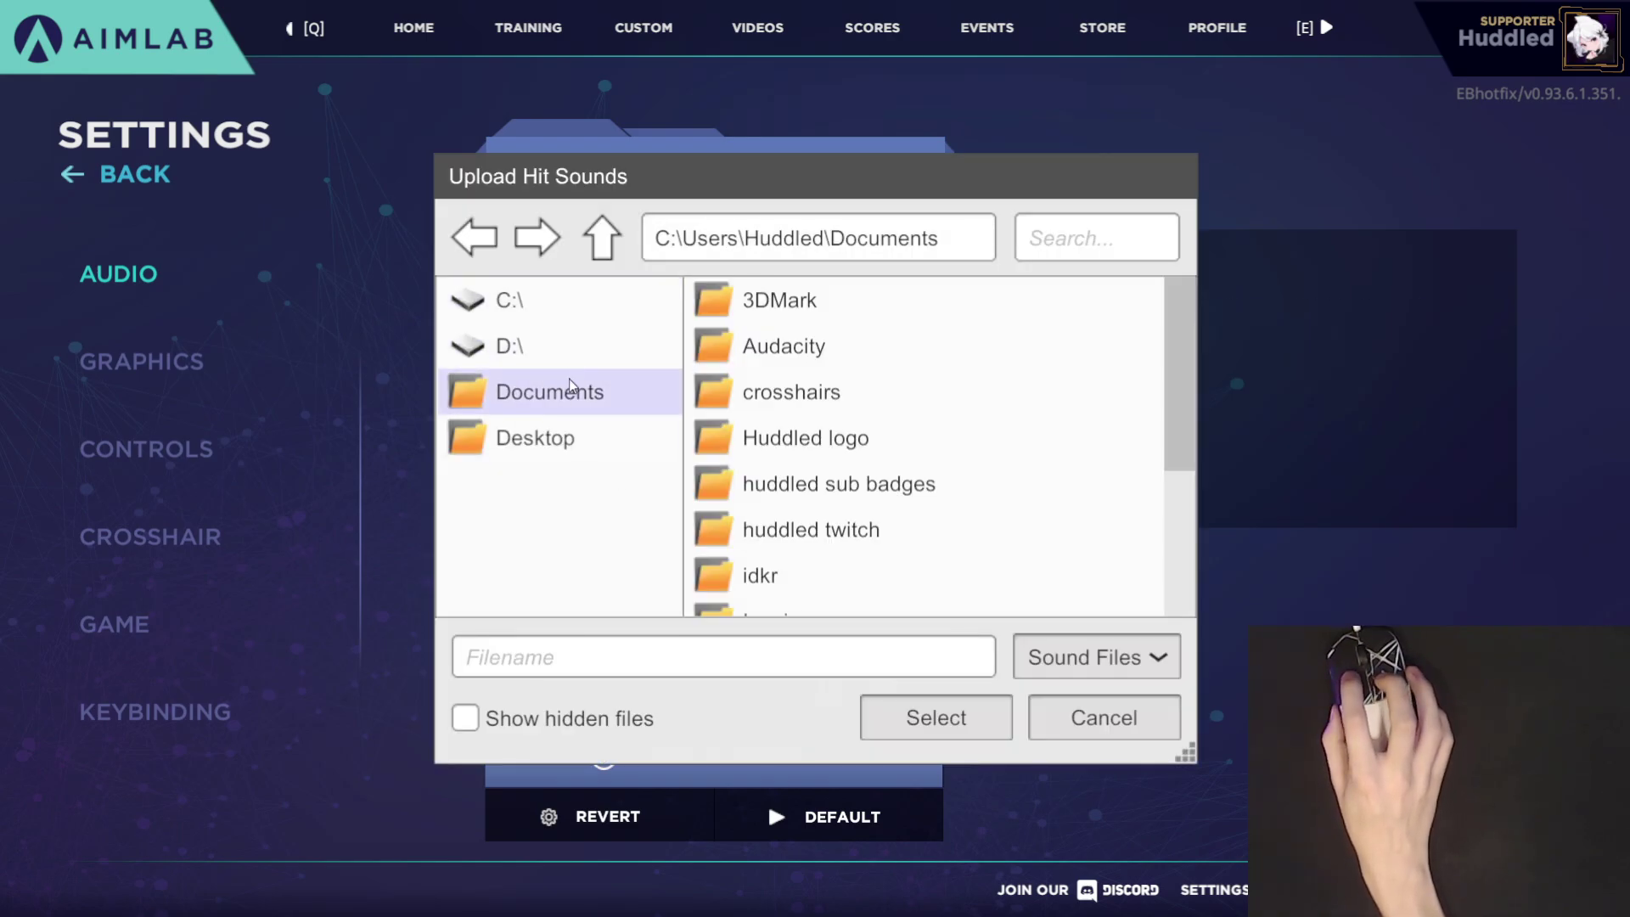
pyautogui.click(815, 438)
pyautogui.scroll(-5, 847, 593)
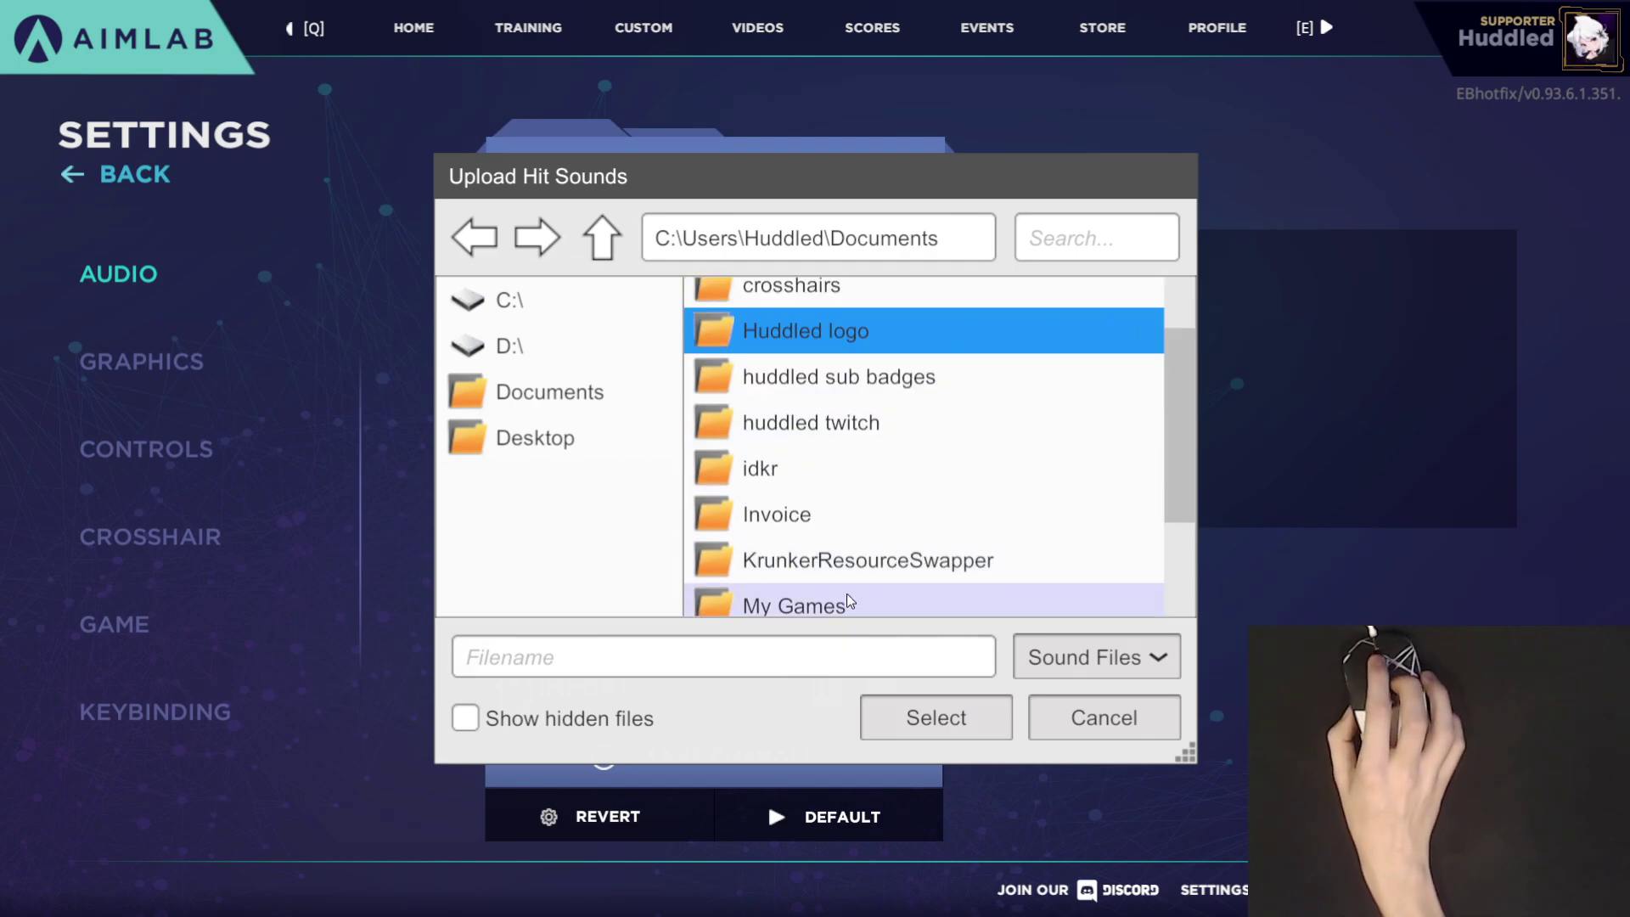
pyautogui.doubleClick(847, 594)
pyautogui.scroll(-7, 934, 509)
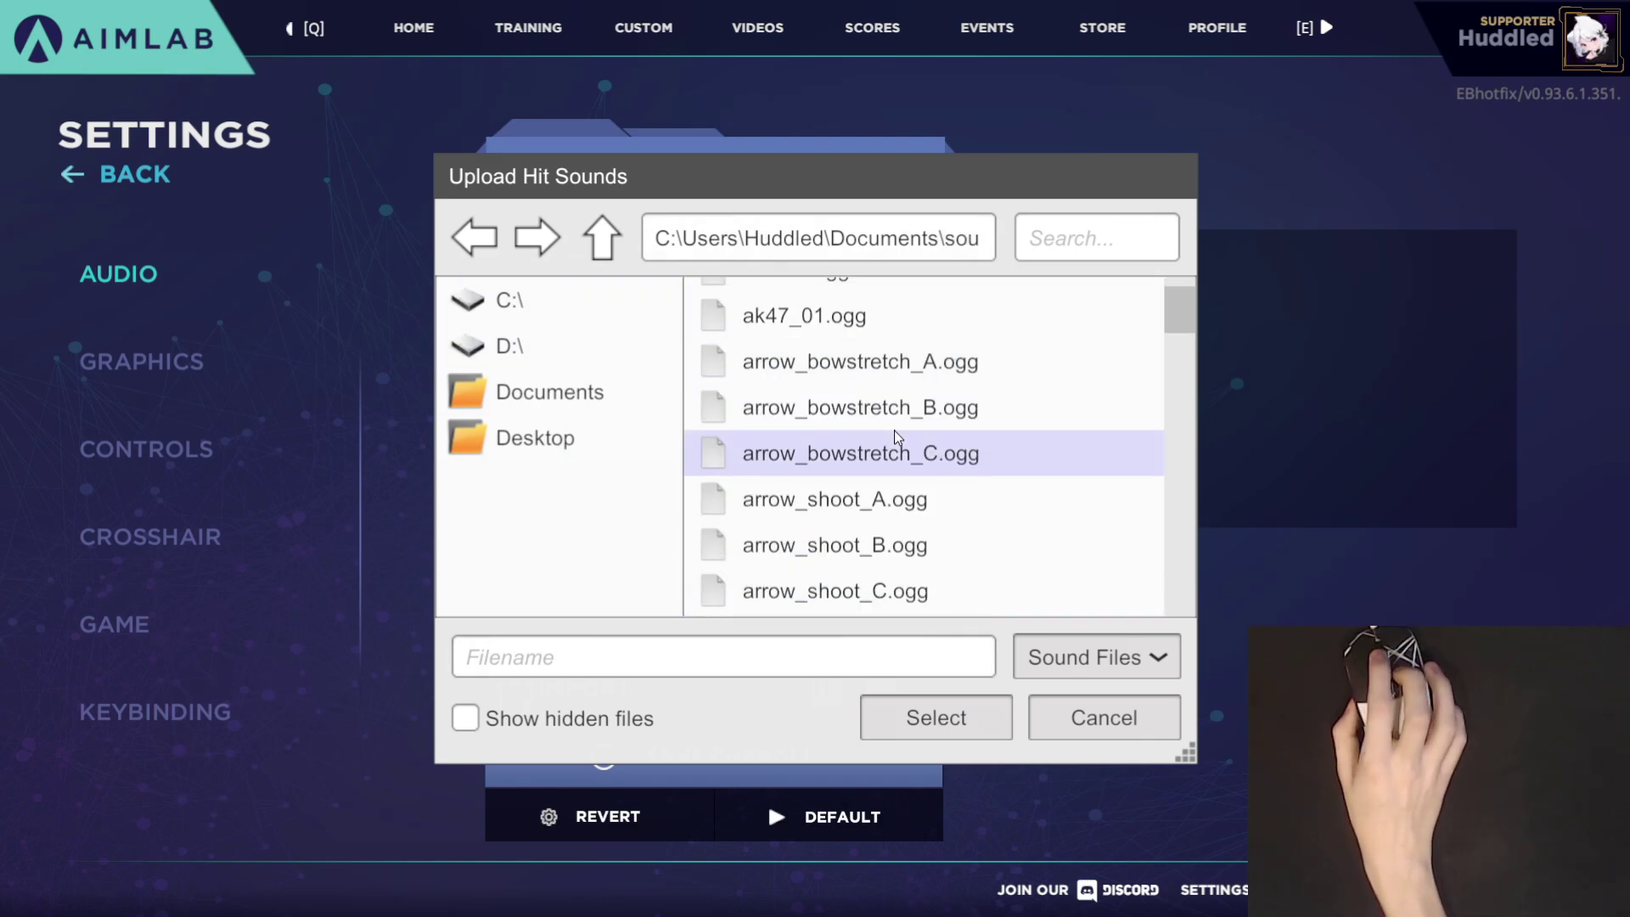
pyautogui.scroll(-10, 955, 482)
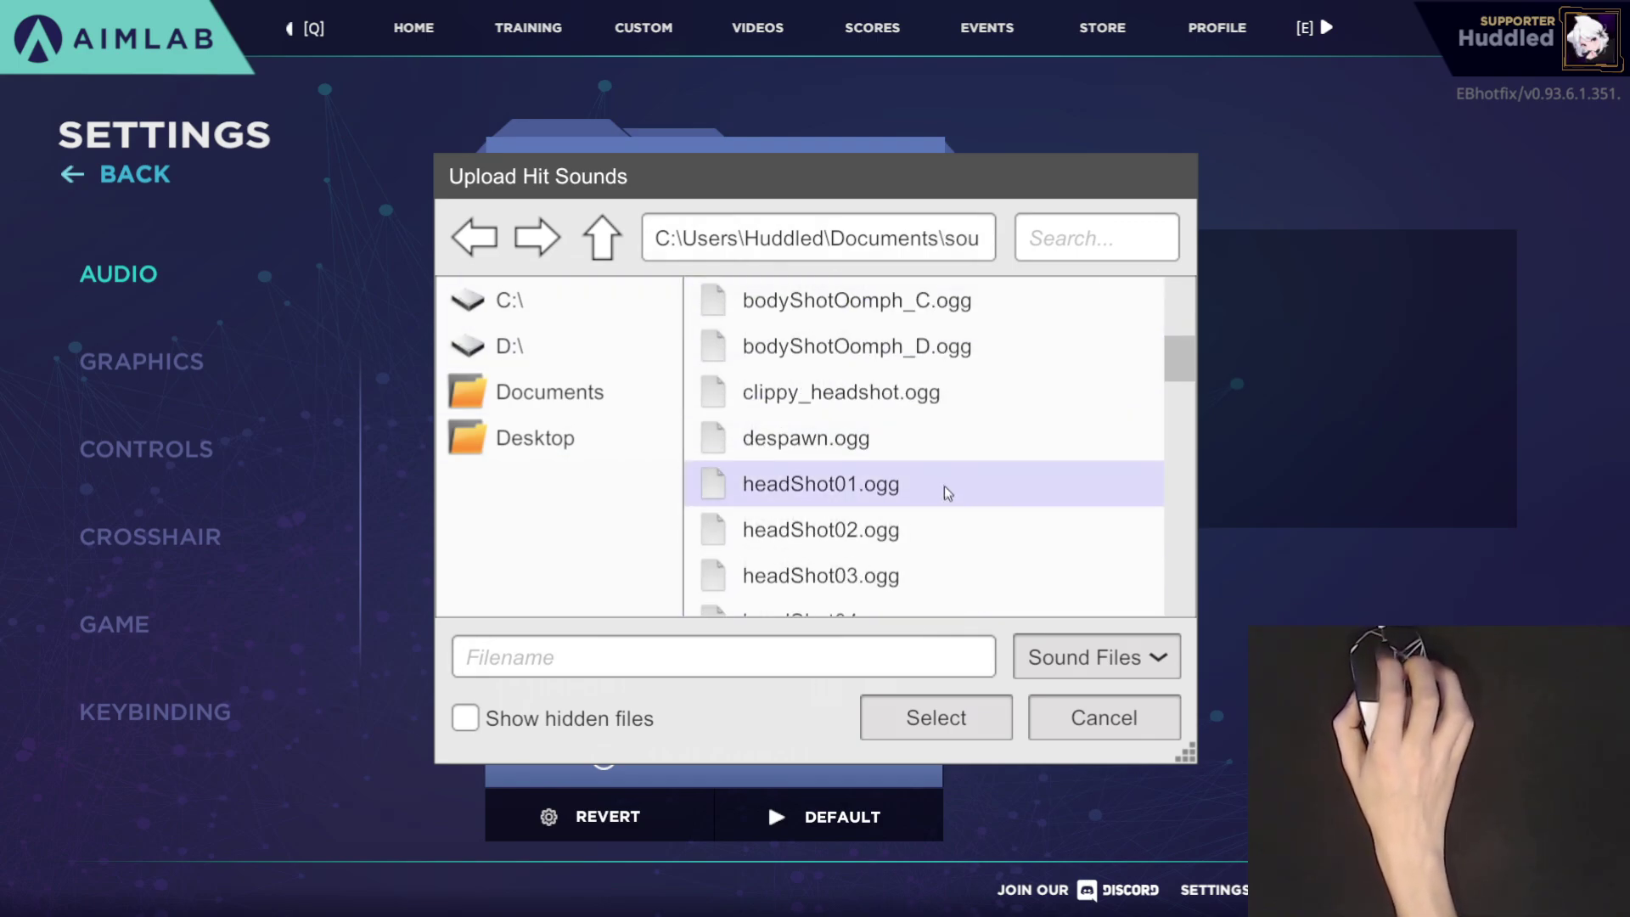
pyautogui.scroll(-10, 917, 557)
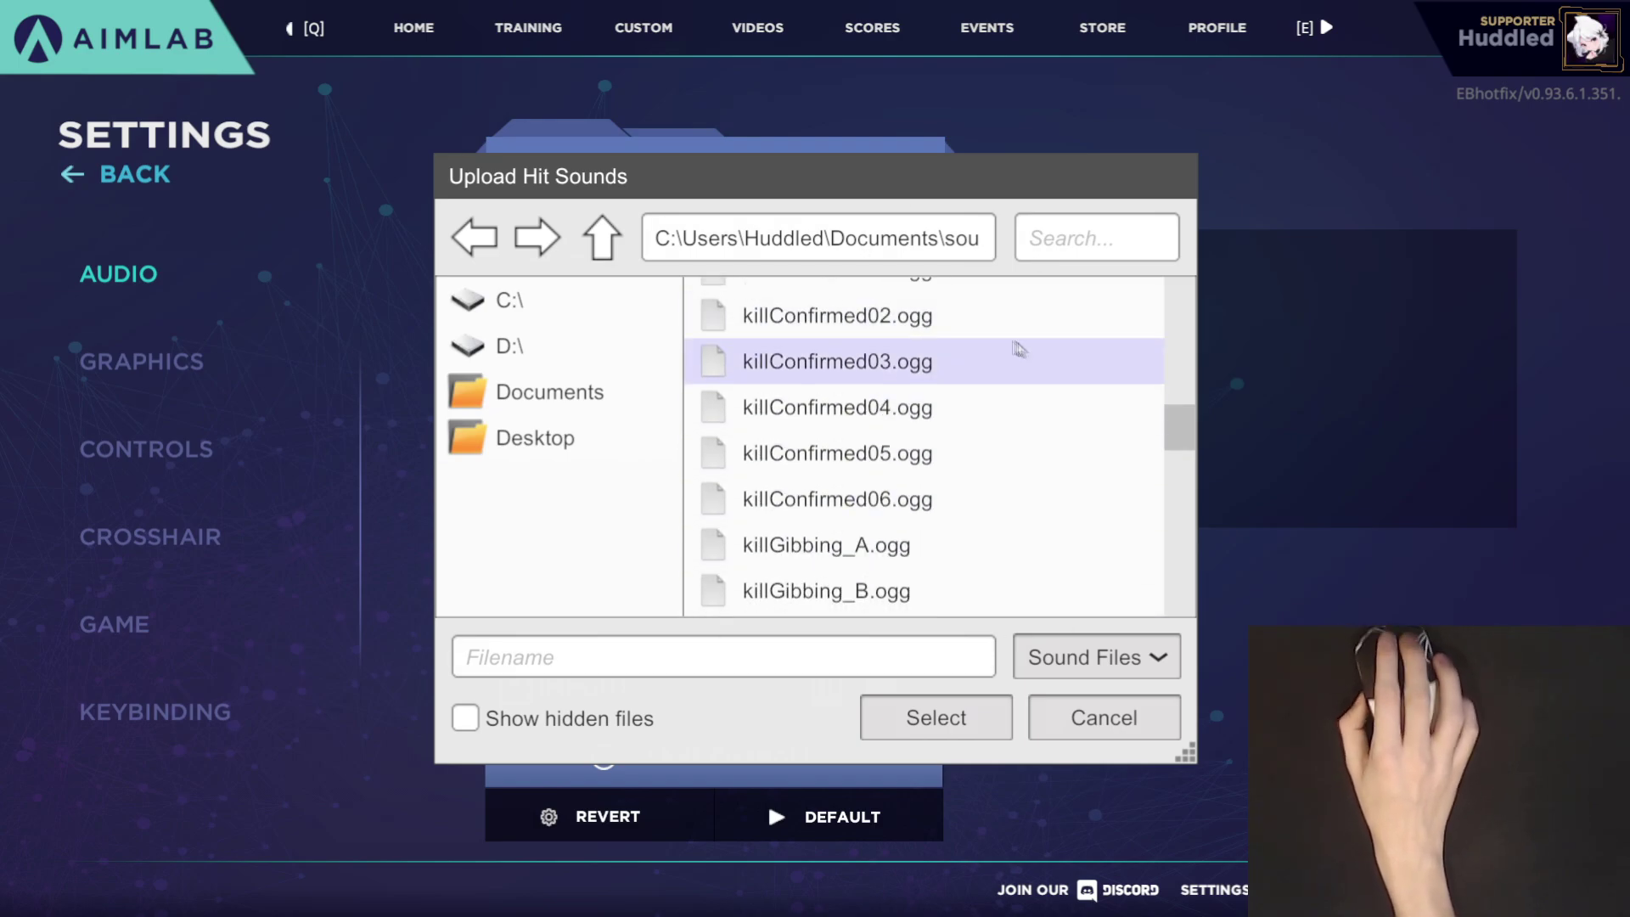
pyautogui.scroll(-3, 843, 434)
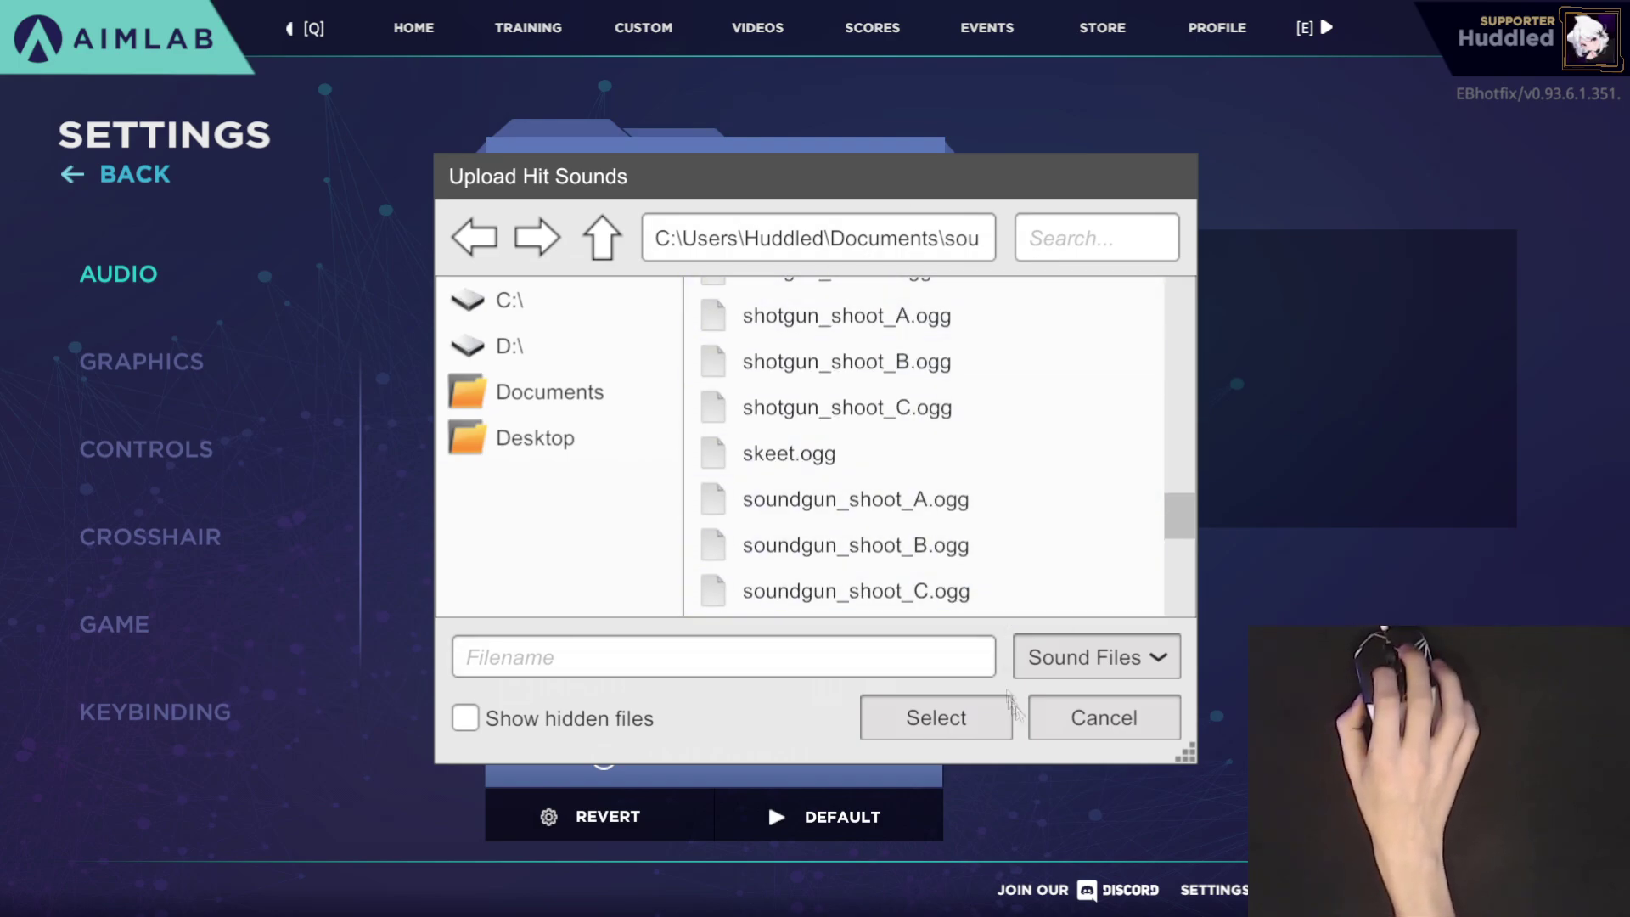
pyautogui.click(1104, 718)
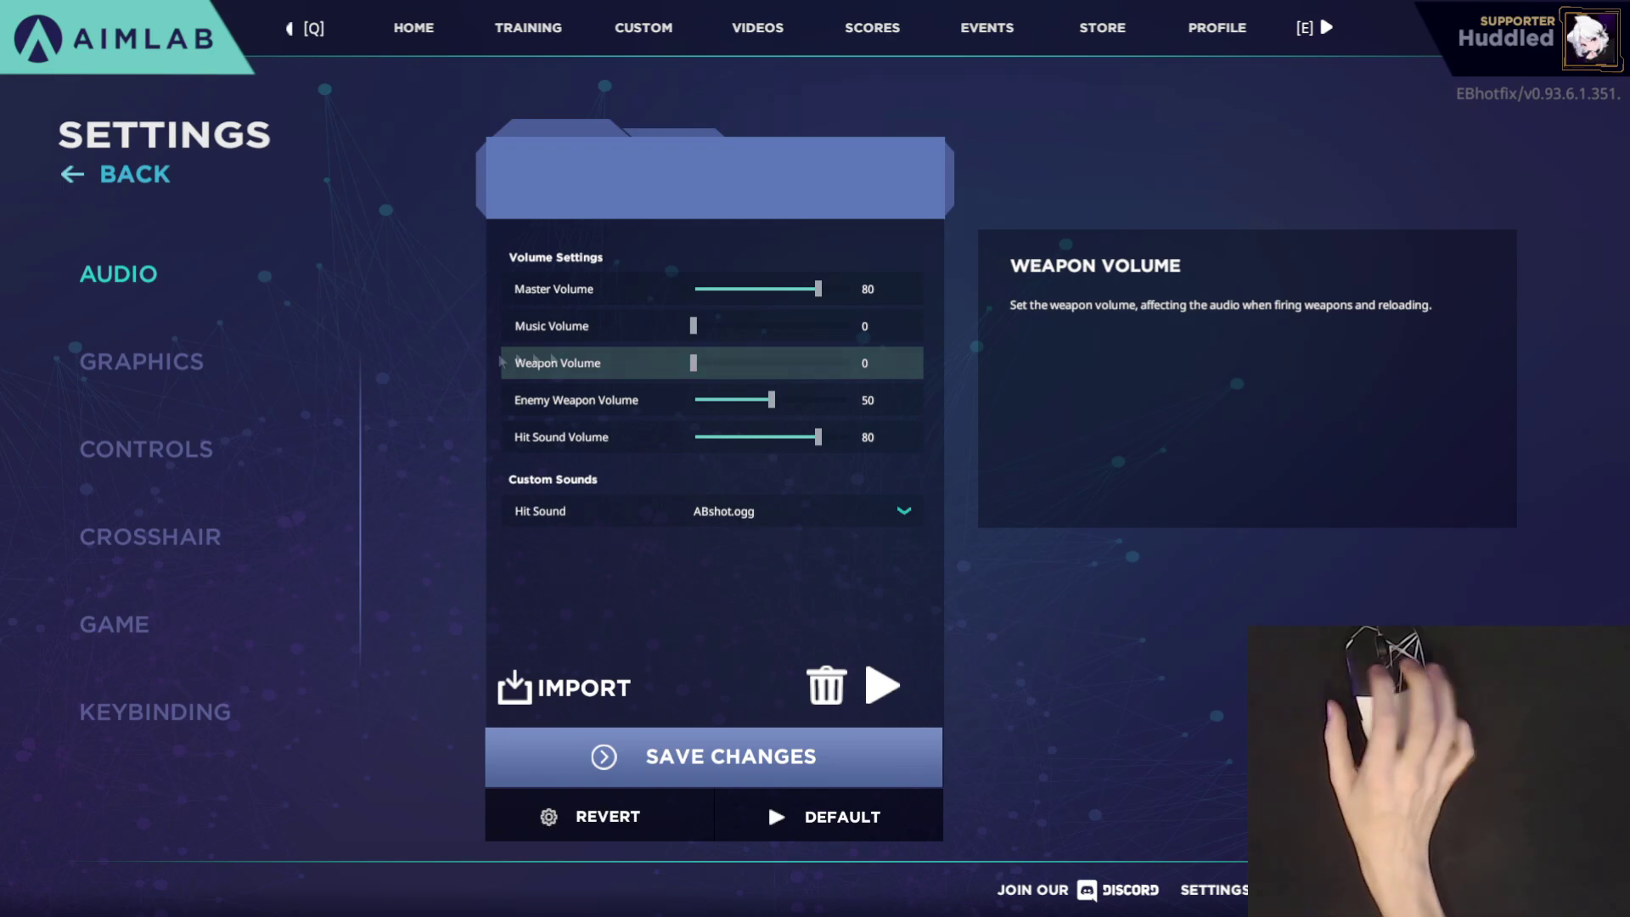
# Set Max Queued Frames to 1 - Low Latency in the graphics settings.
pyautogui.click(204, 367)
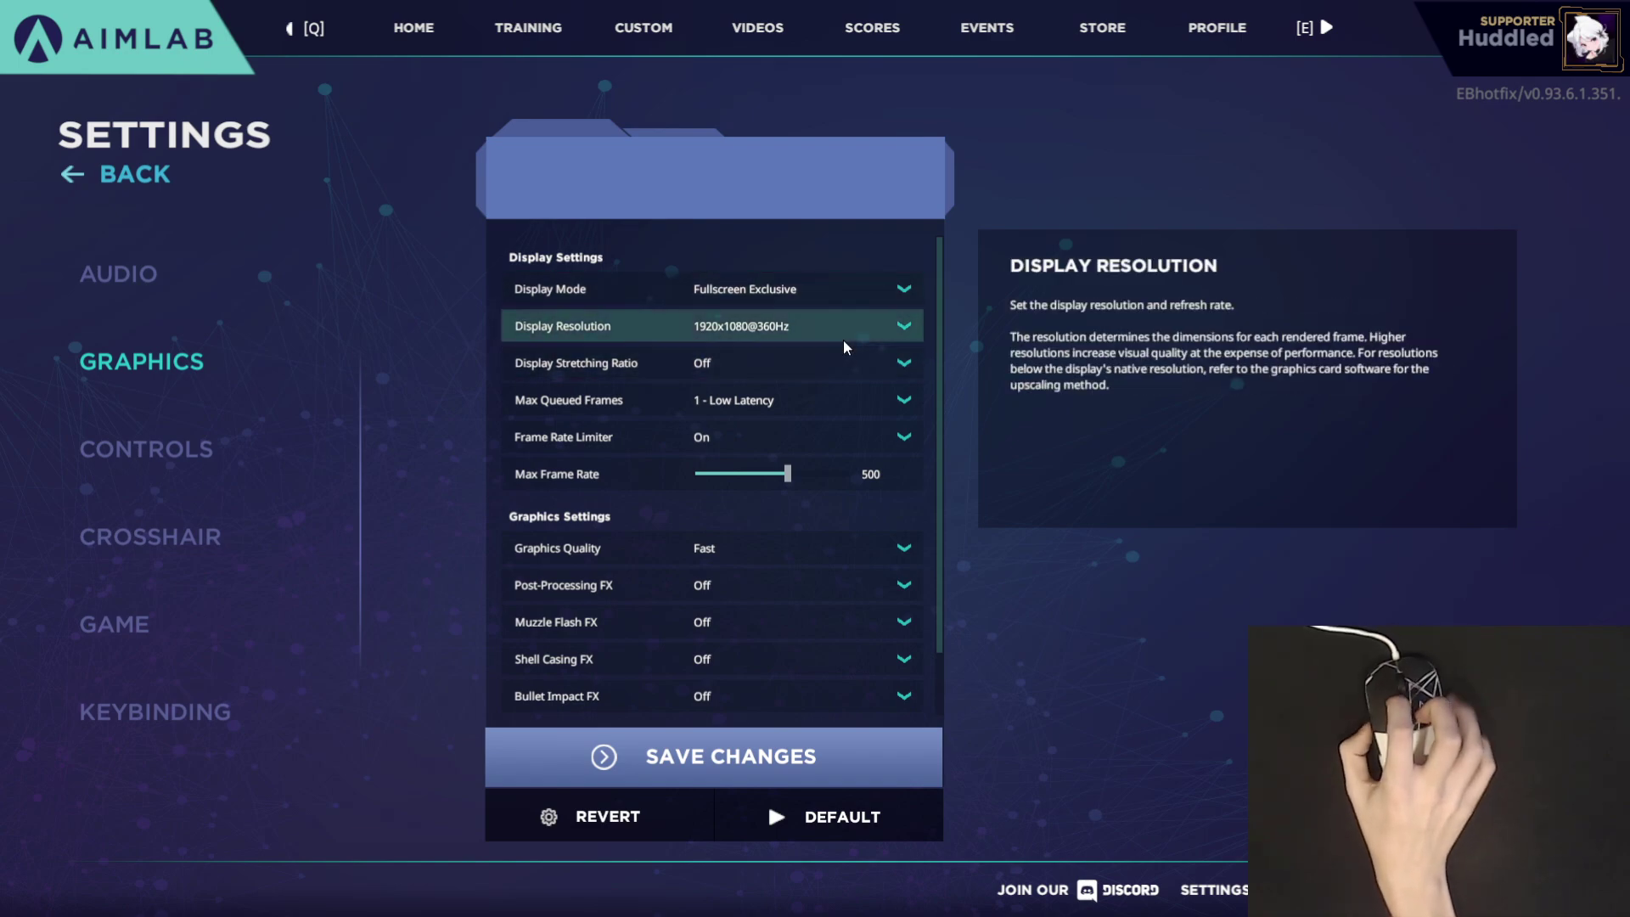
pyautogui.click(893, 400)
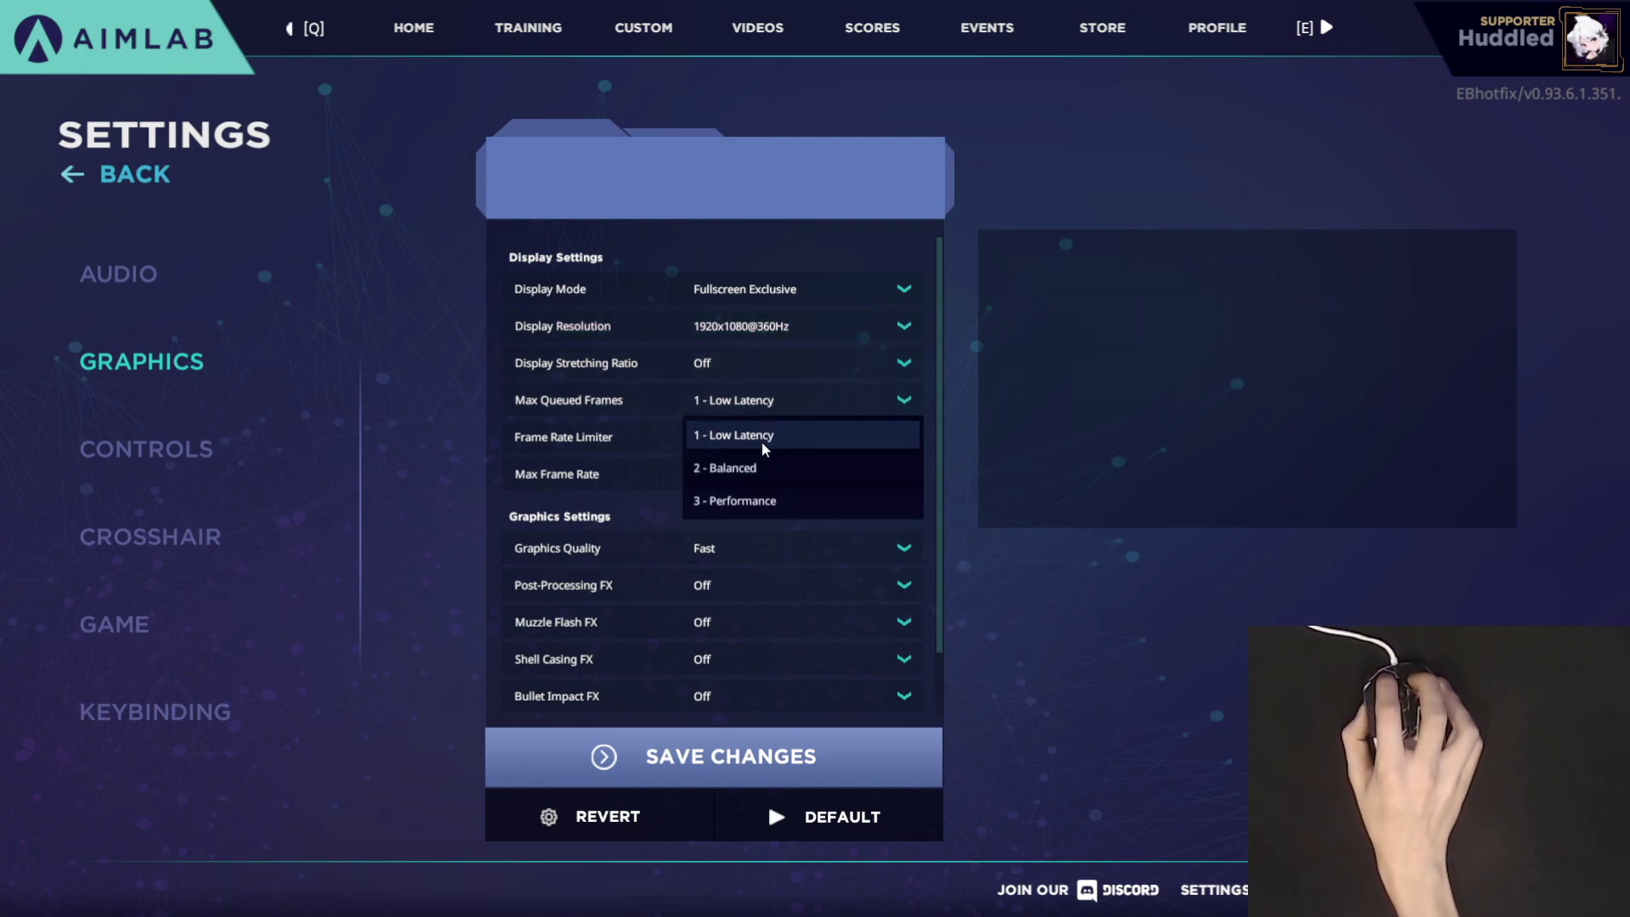
pyautogui.click(732, 433)
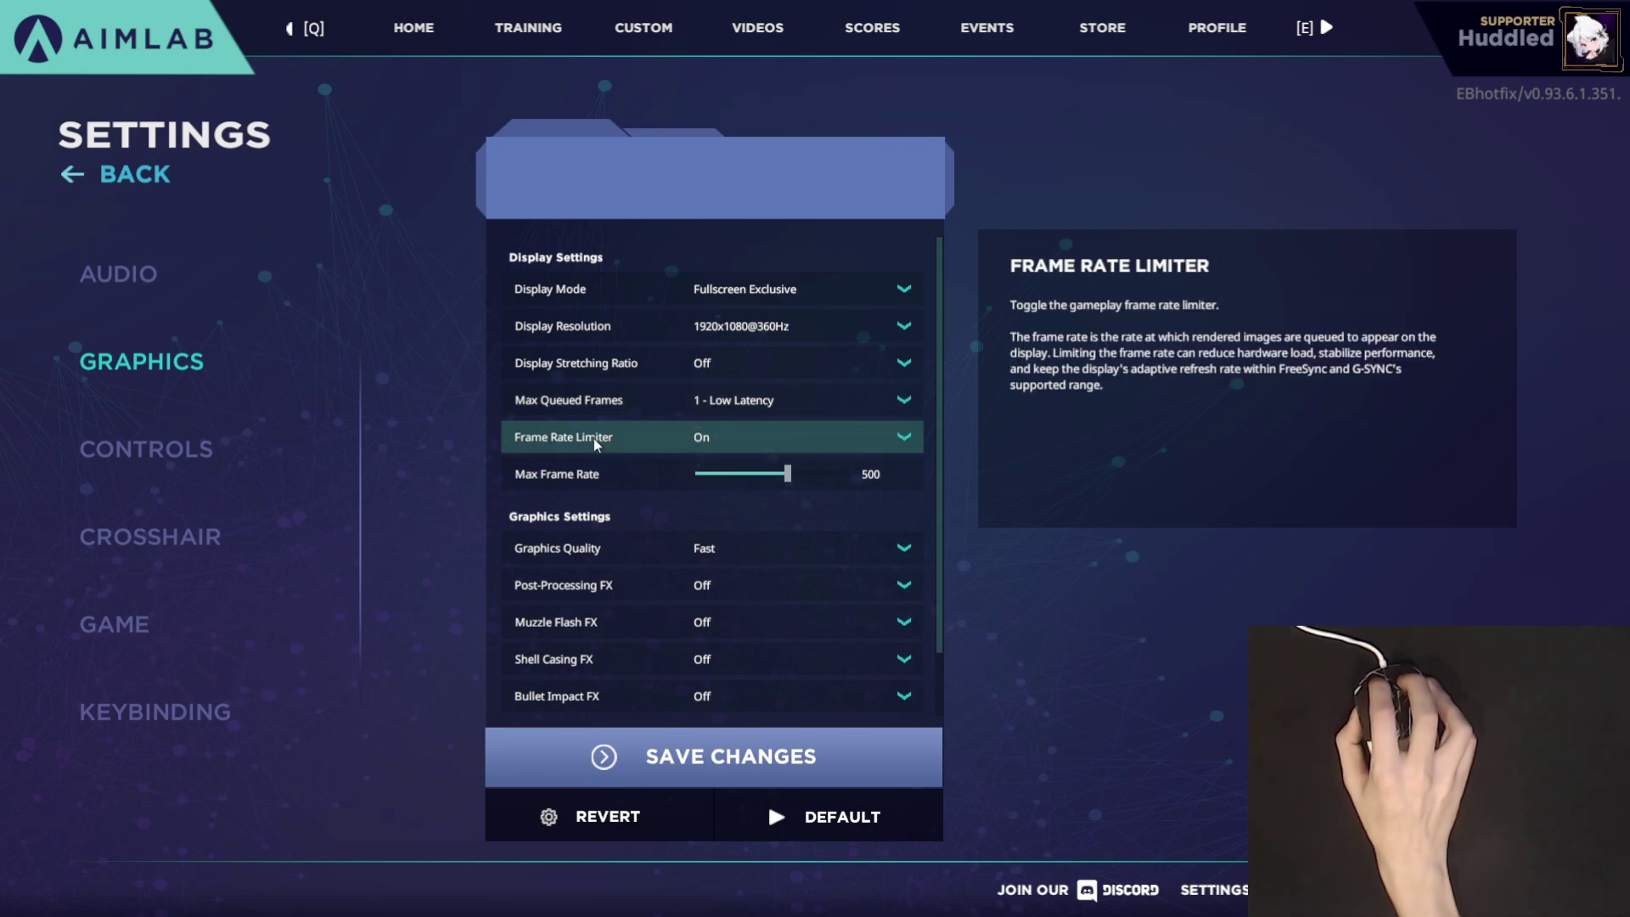
# Examine the Frame Rate Limiter options and the remaining graphics quality and effects settings.
pyautogui.click(720, 438)
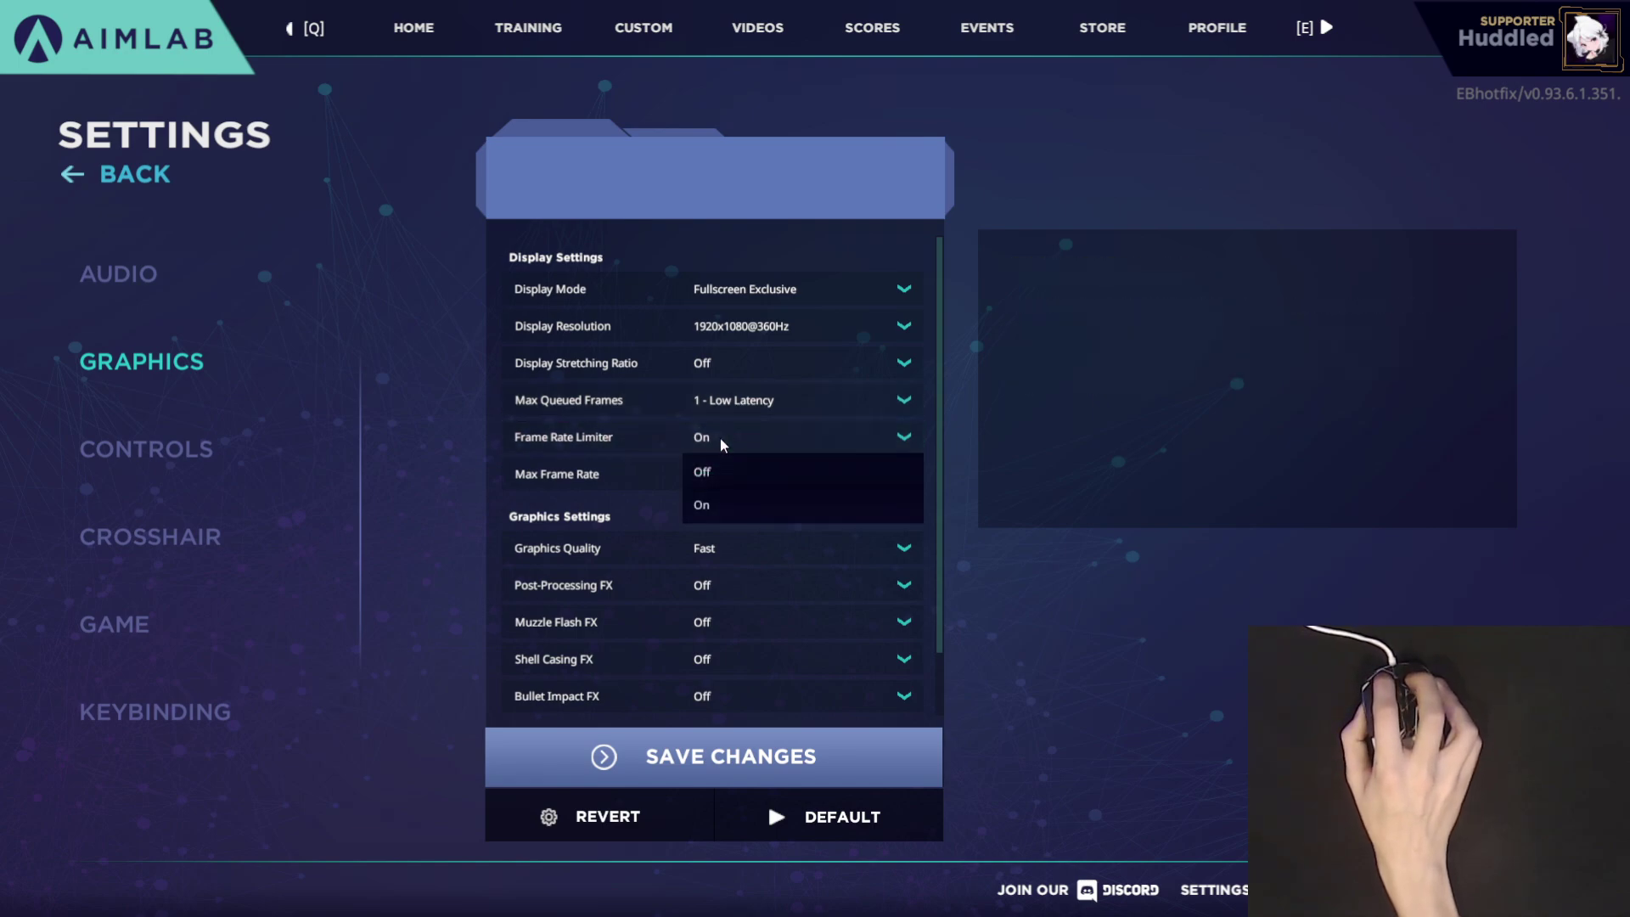
pyautogui.click(717, 434)
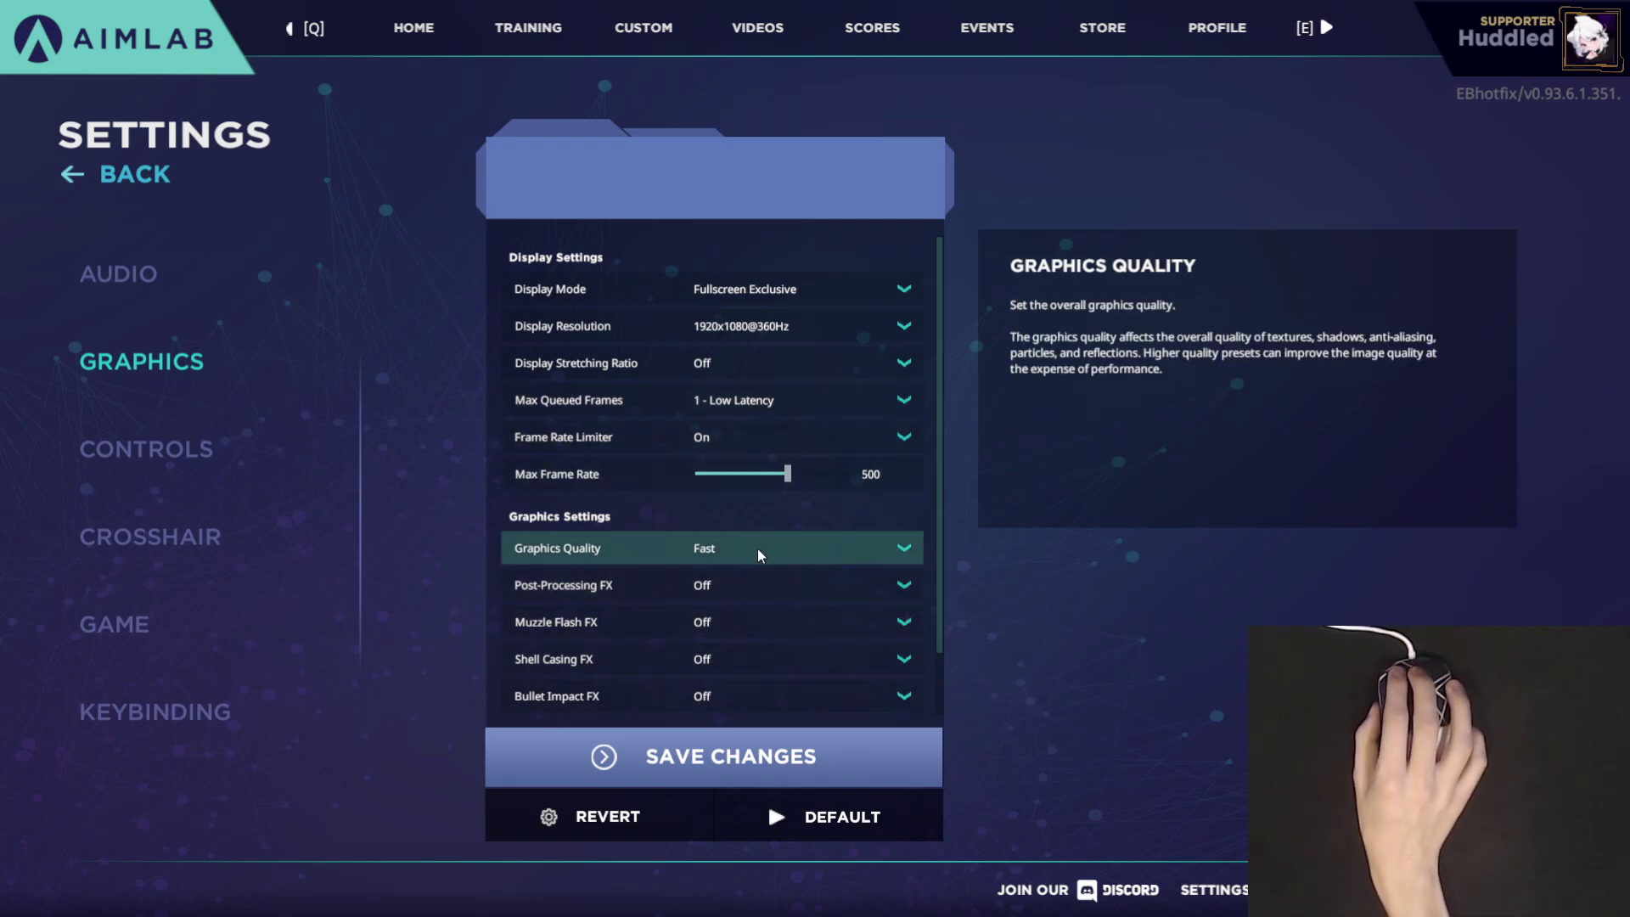
pyautogui.scroll(-2, 757, 552)
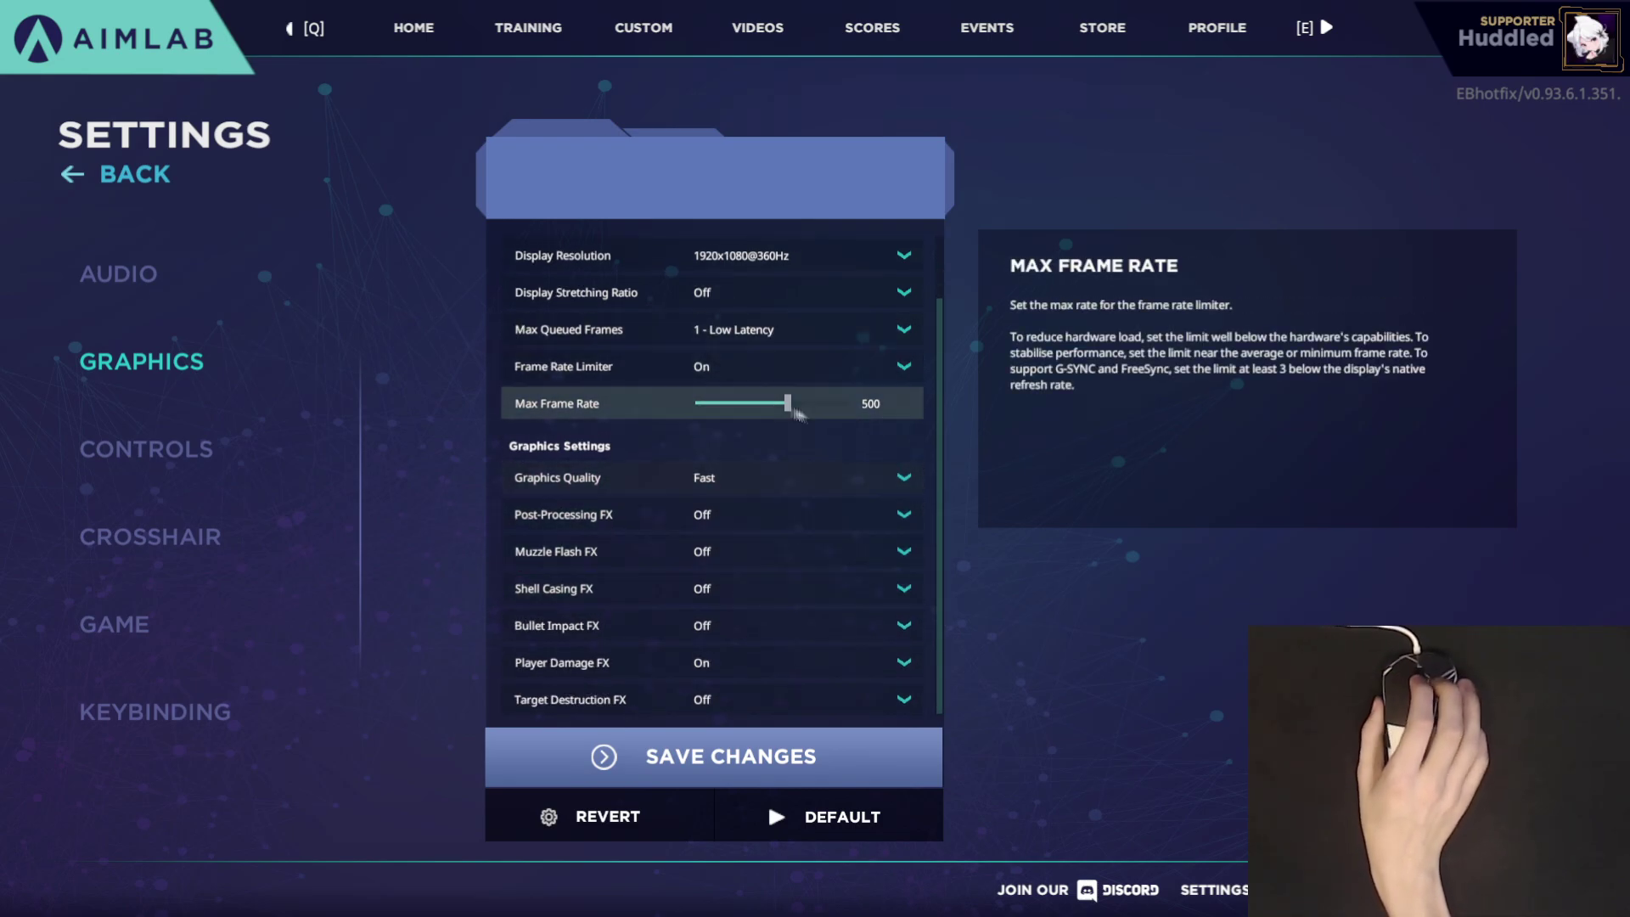
pyautogui.scroll(1, 658, 411)
pyautogui.scroll(-1, 747, 577)
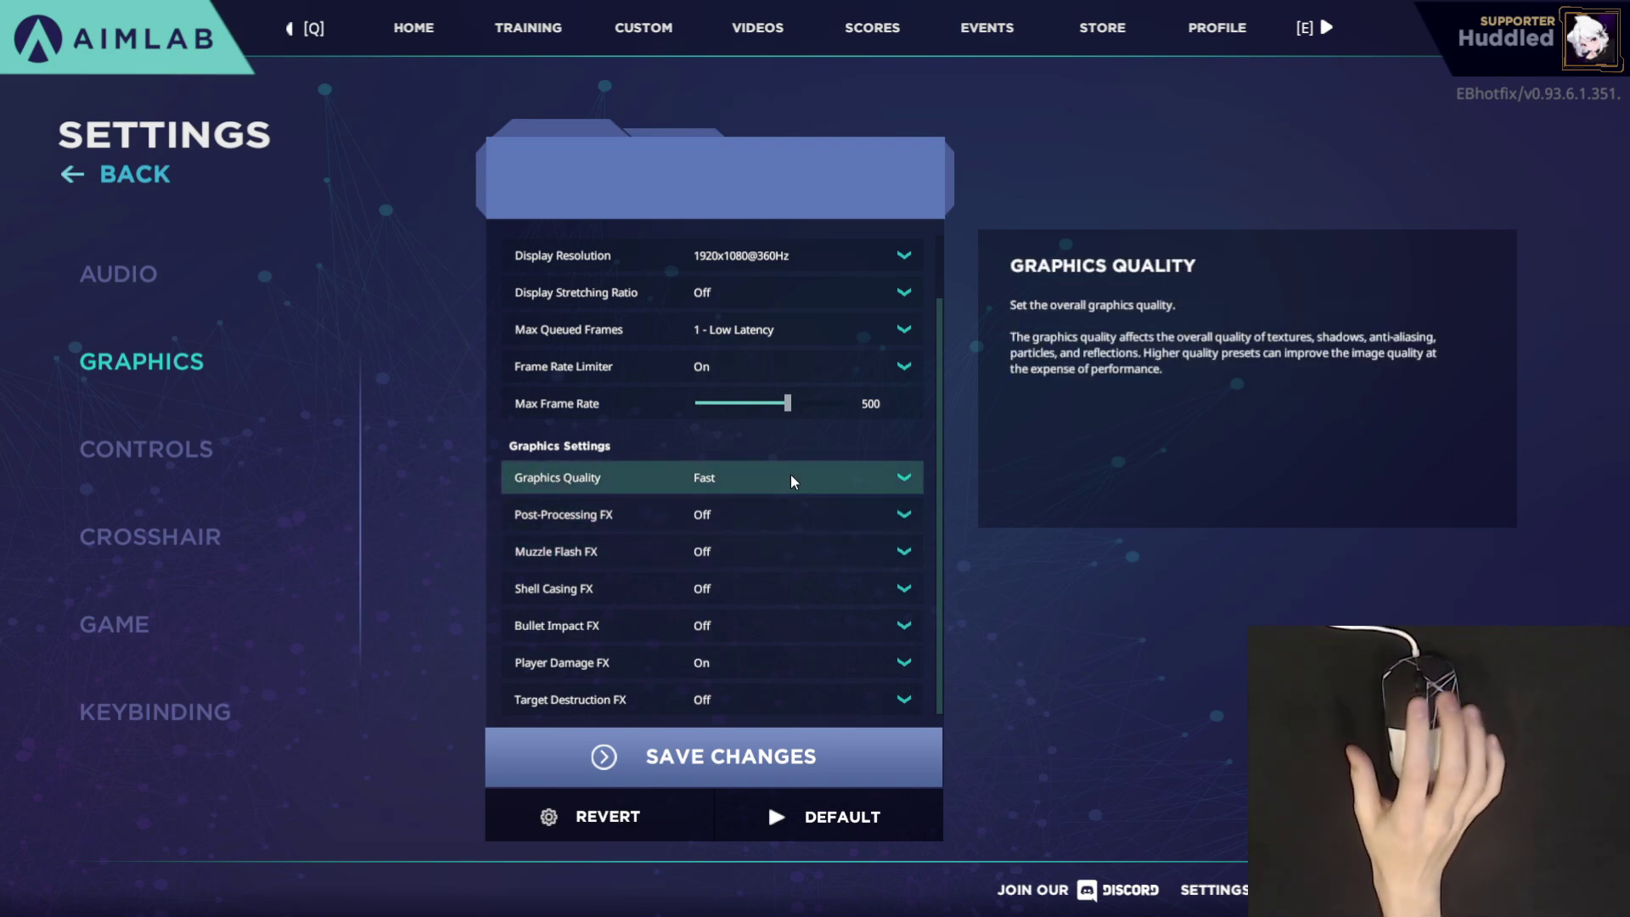
# Set the hipfire sensitivity to 0.31 and the hipfire field of view to 103 in the controls settings.
pyautogui.click(239, 456)
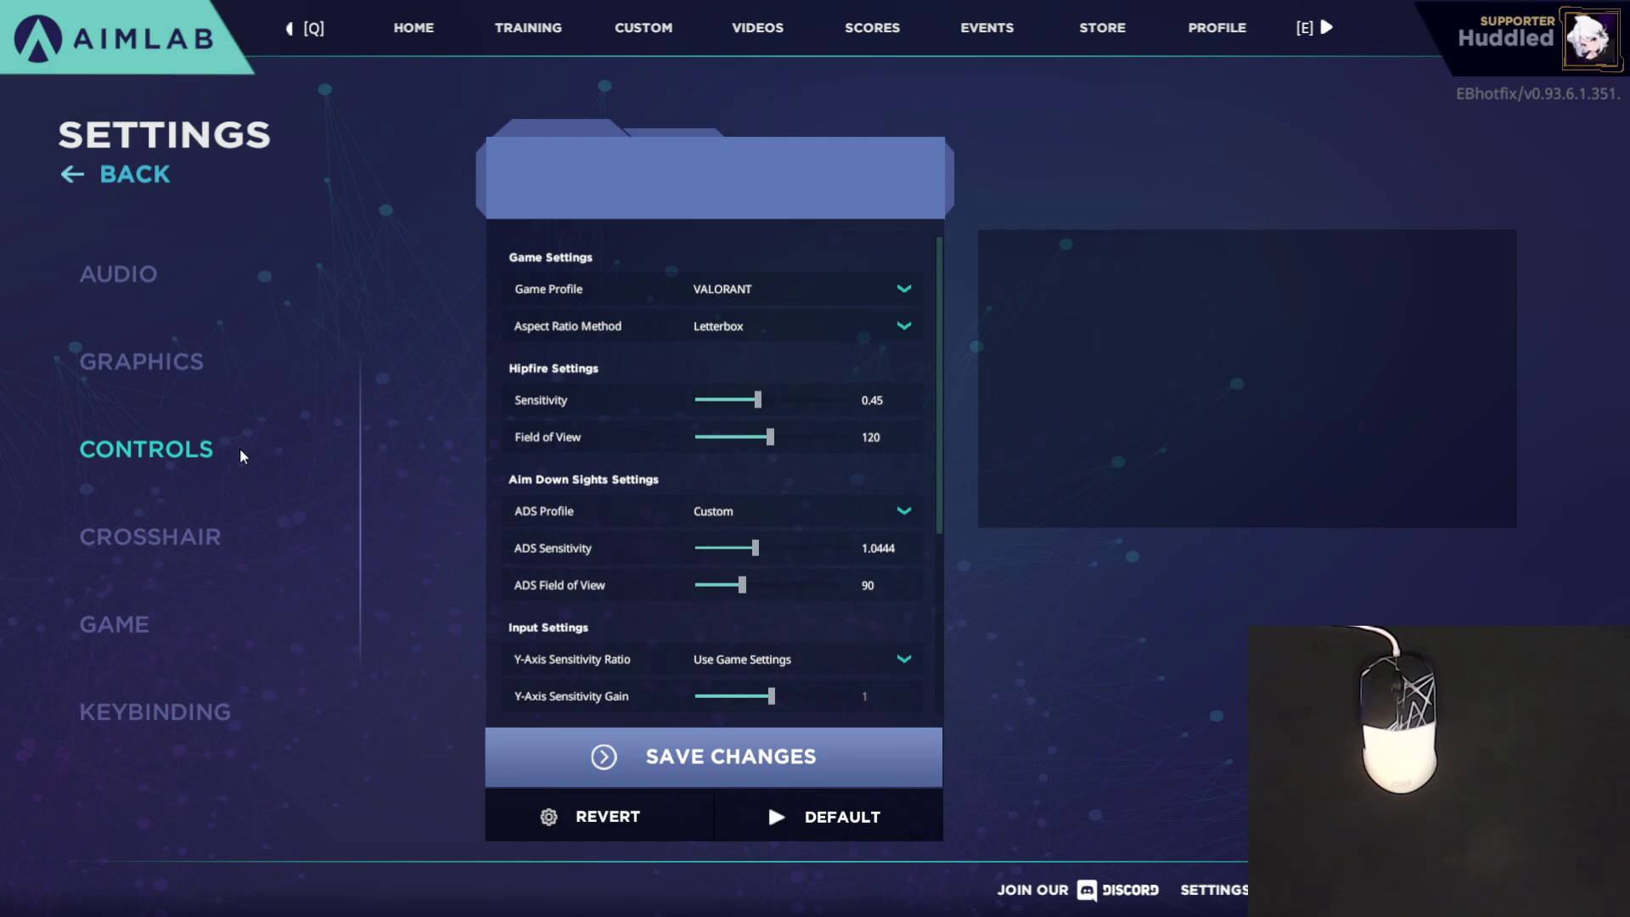
pyautogui.click(881, 400)
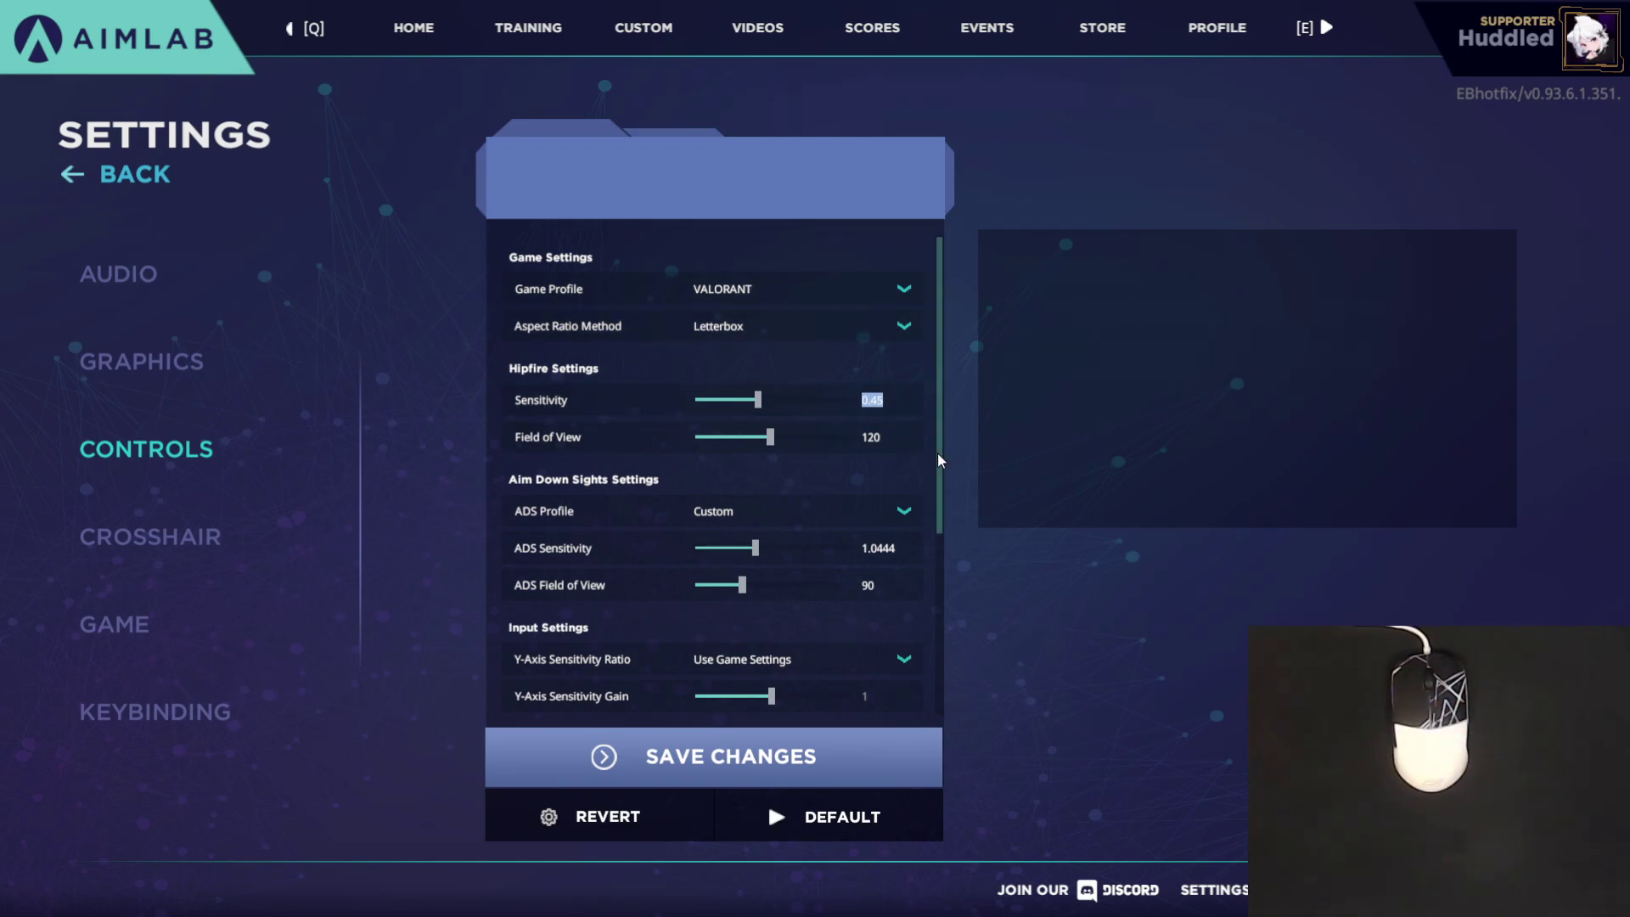
pyautogui.write('0.31')
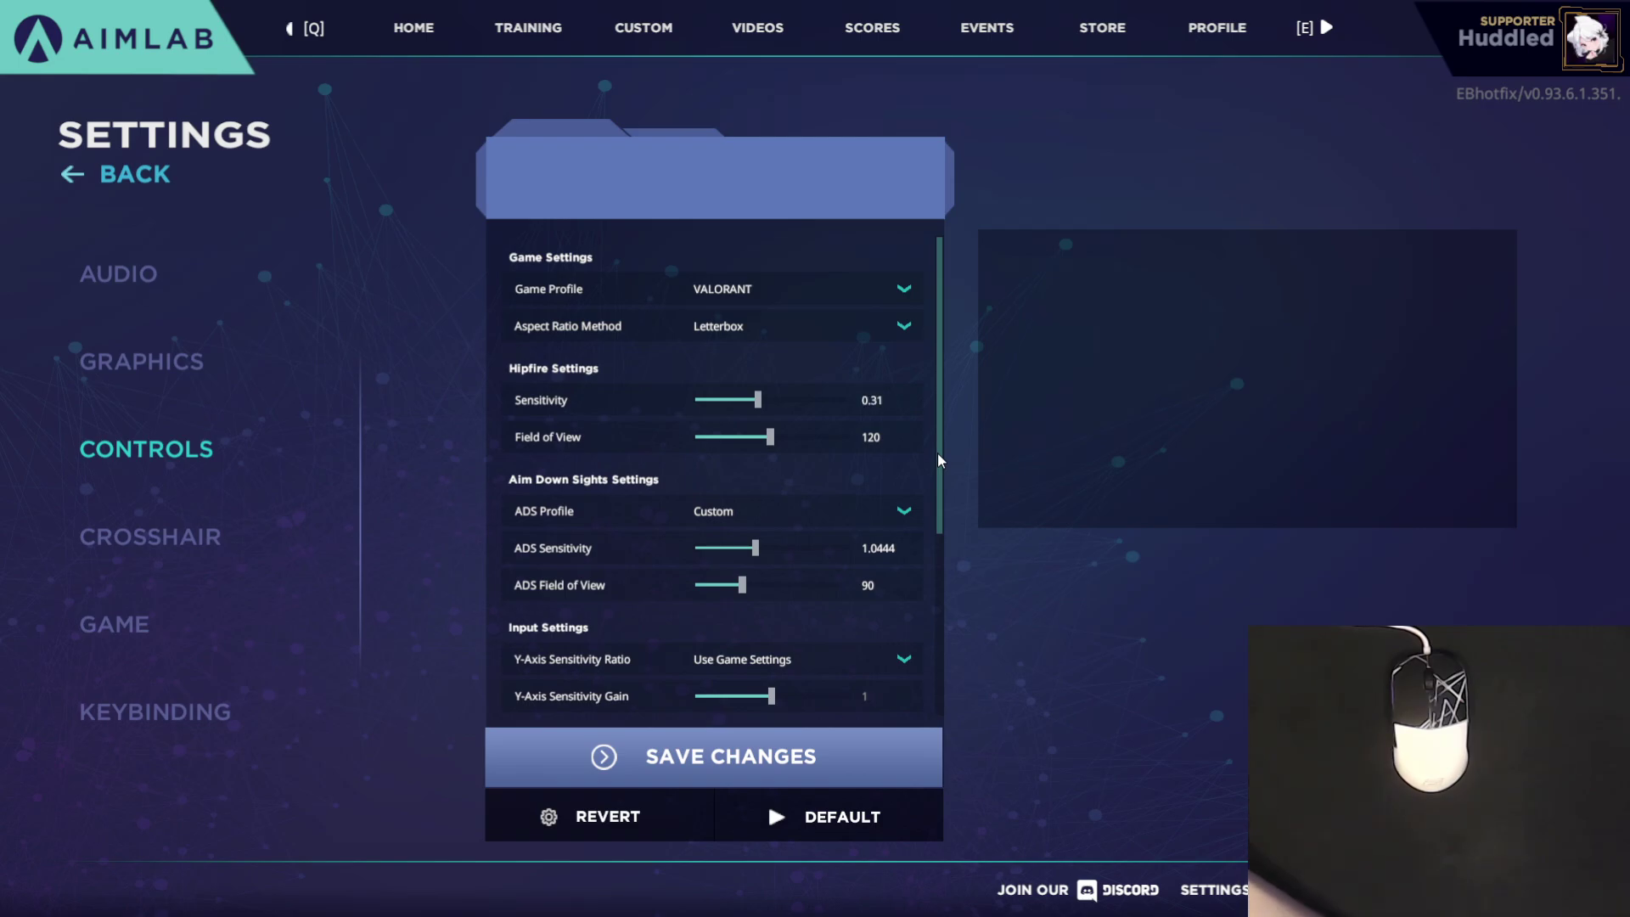
pyautogui.press('Return')
pyautogui.click(896, 437)
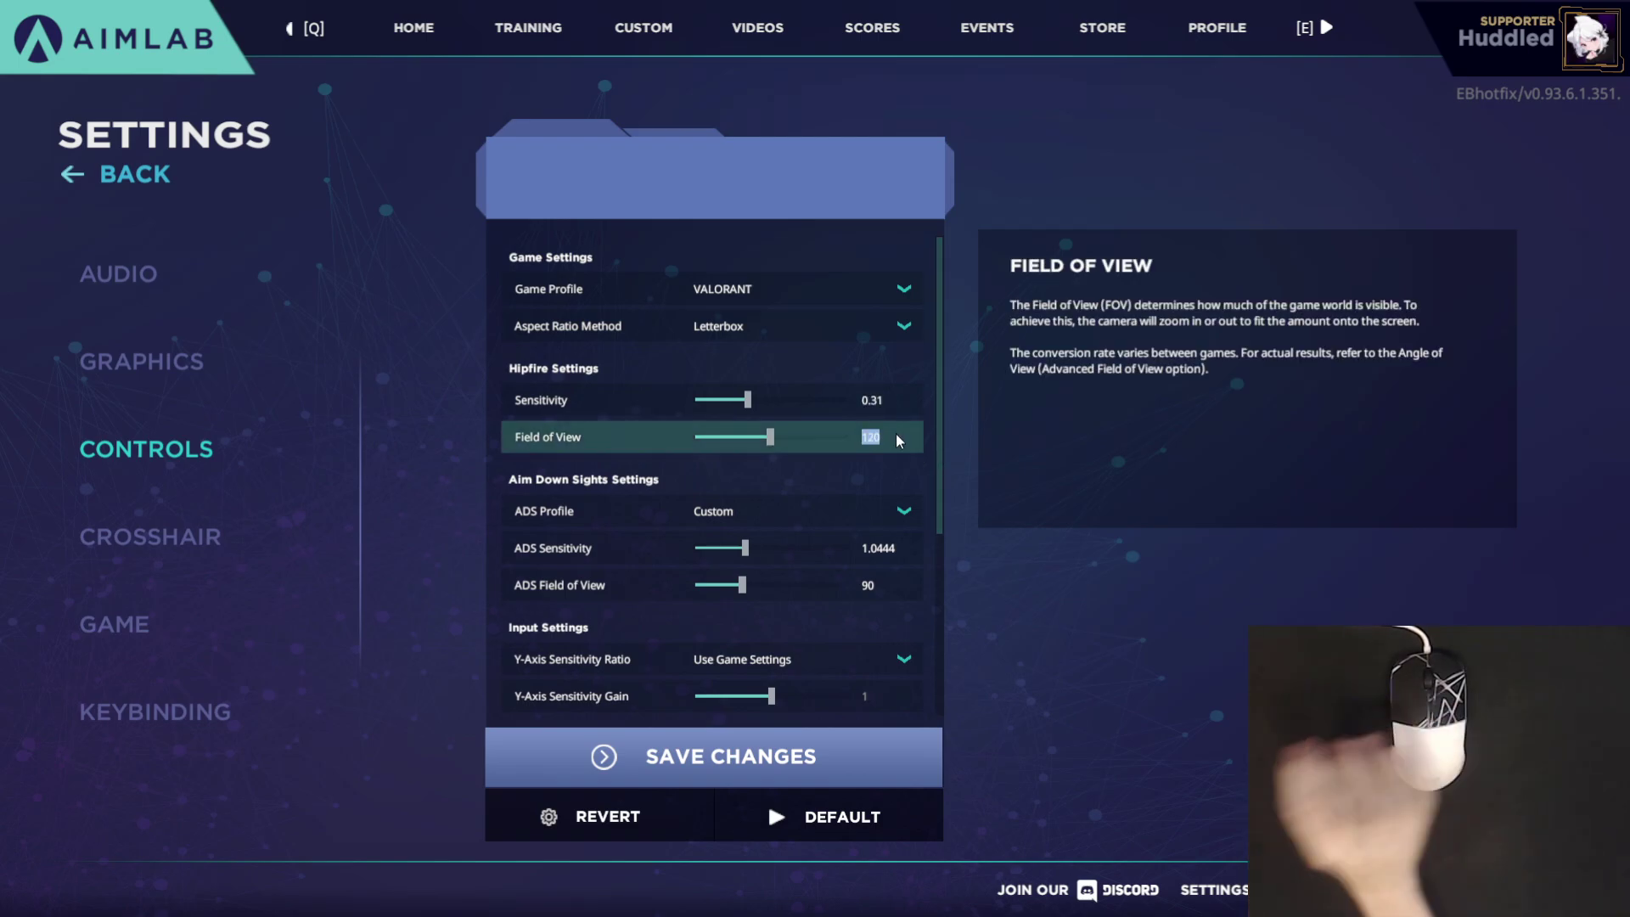
pyautogui.write('103')
pyautogui.press('Return')
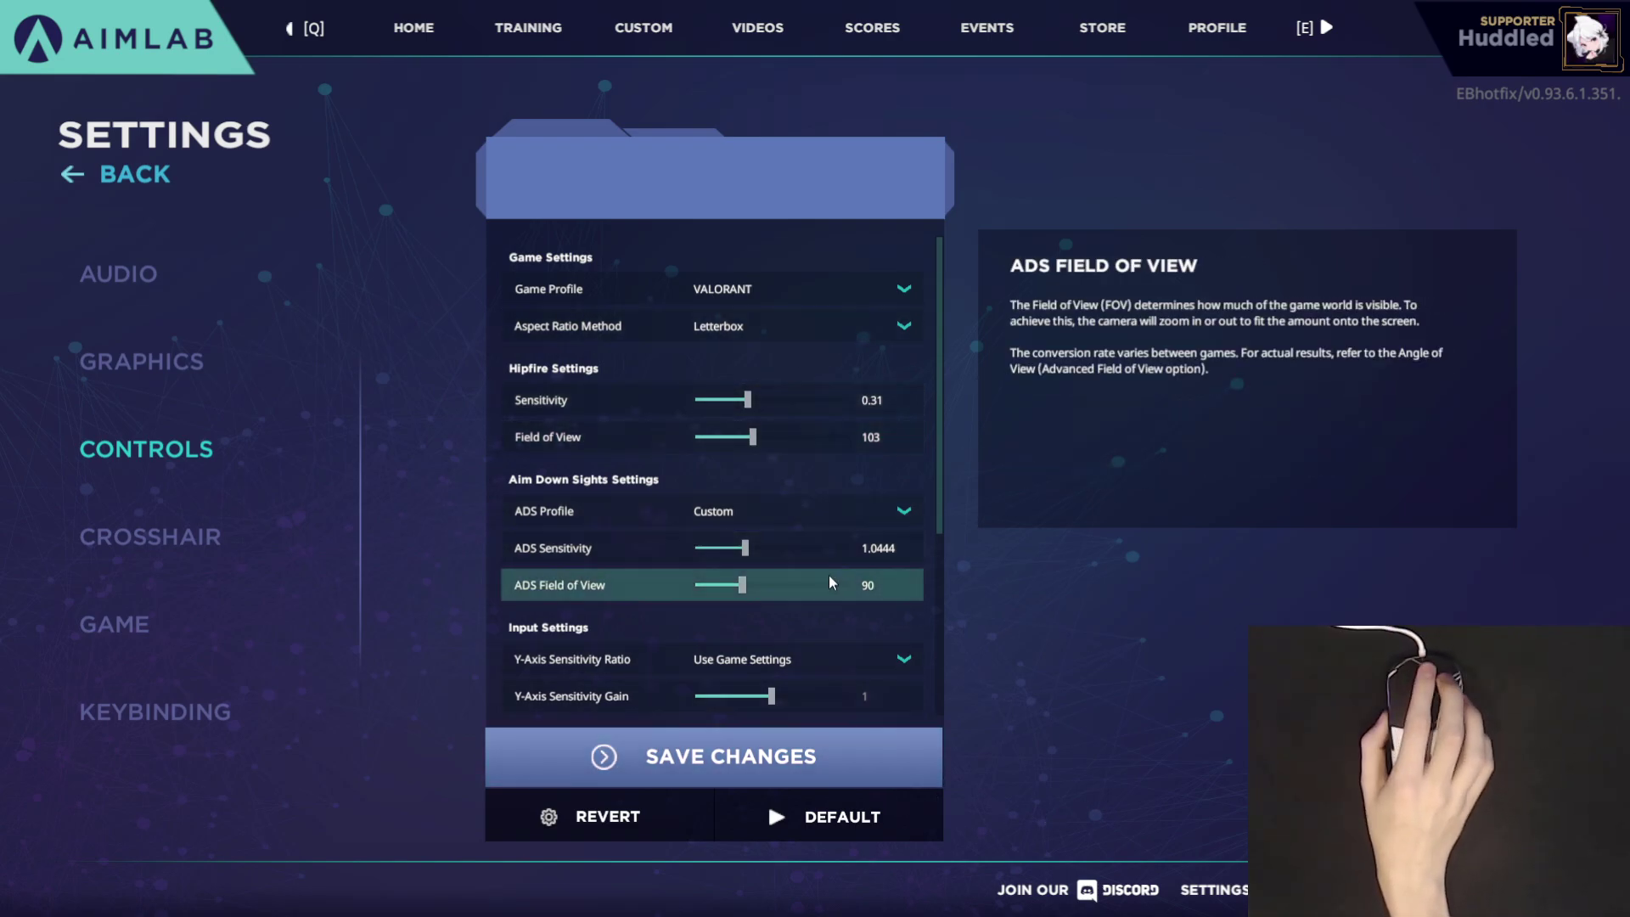
# Save the controls changes and review the aim down sights, input source and other control settings.
pyautogui.scroll(-2, 944, 459)
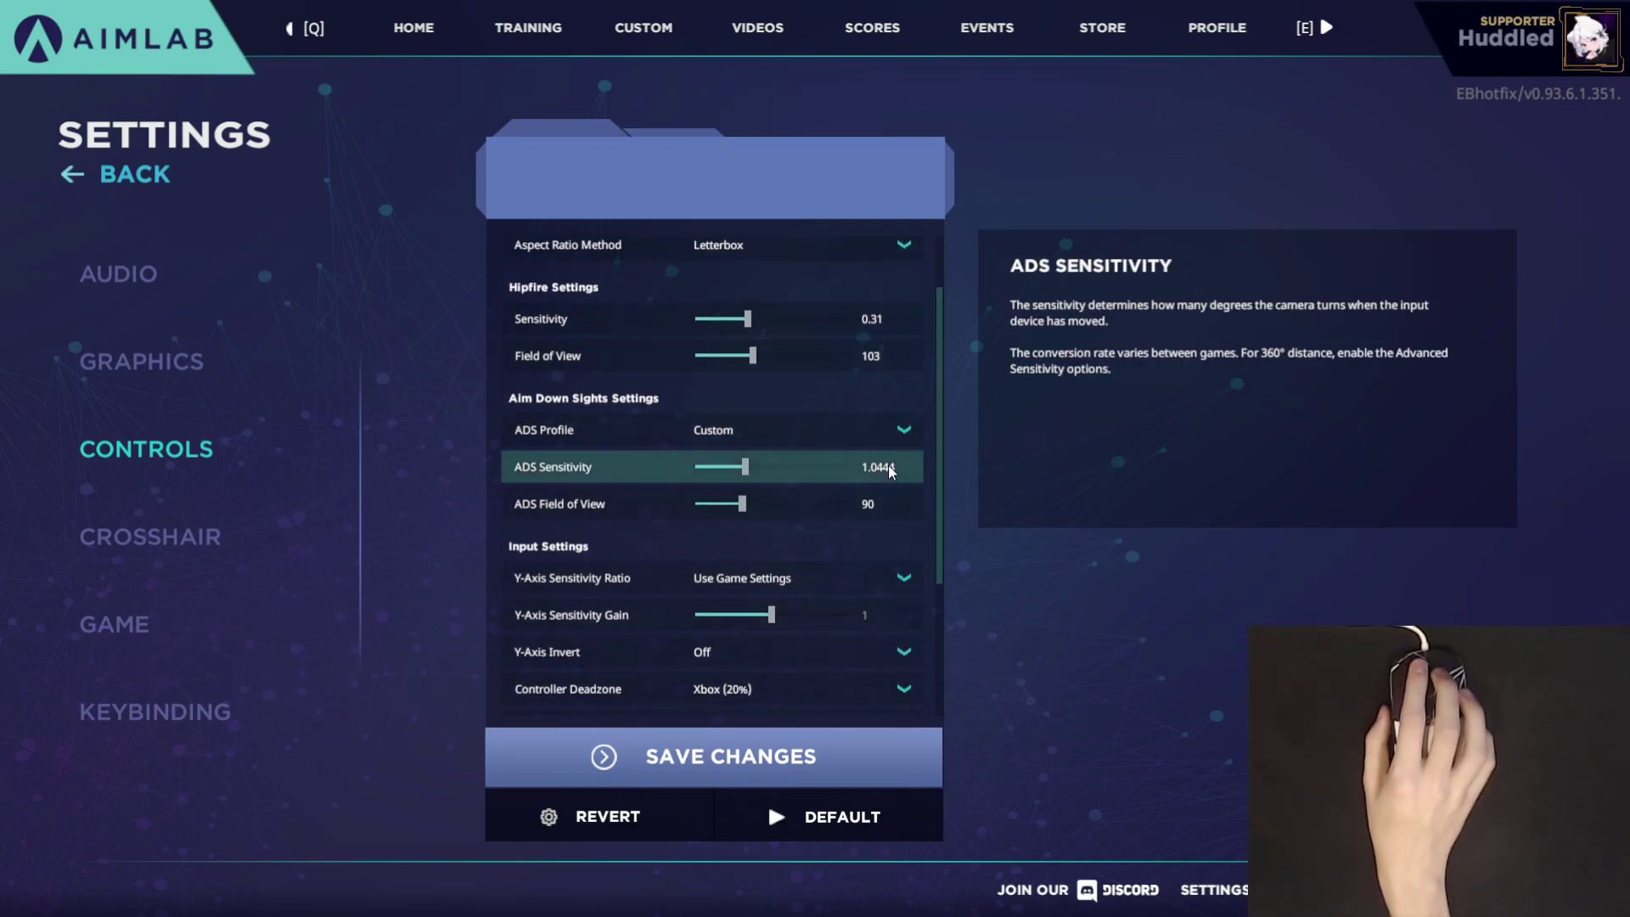
pyautogui.moveTo(941, 501); pyautogui.dragTo(939, 650)
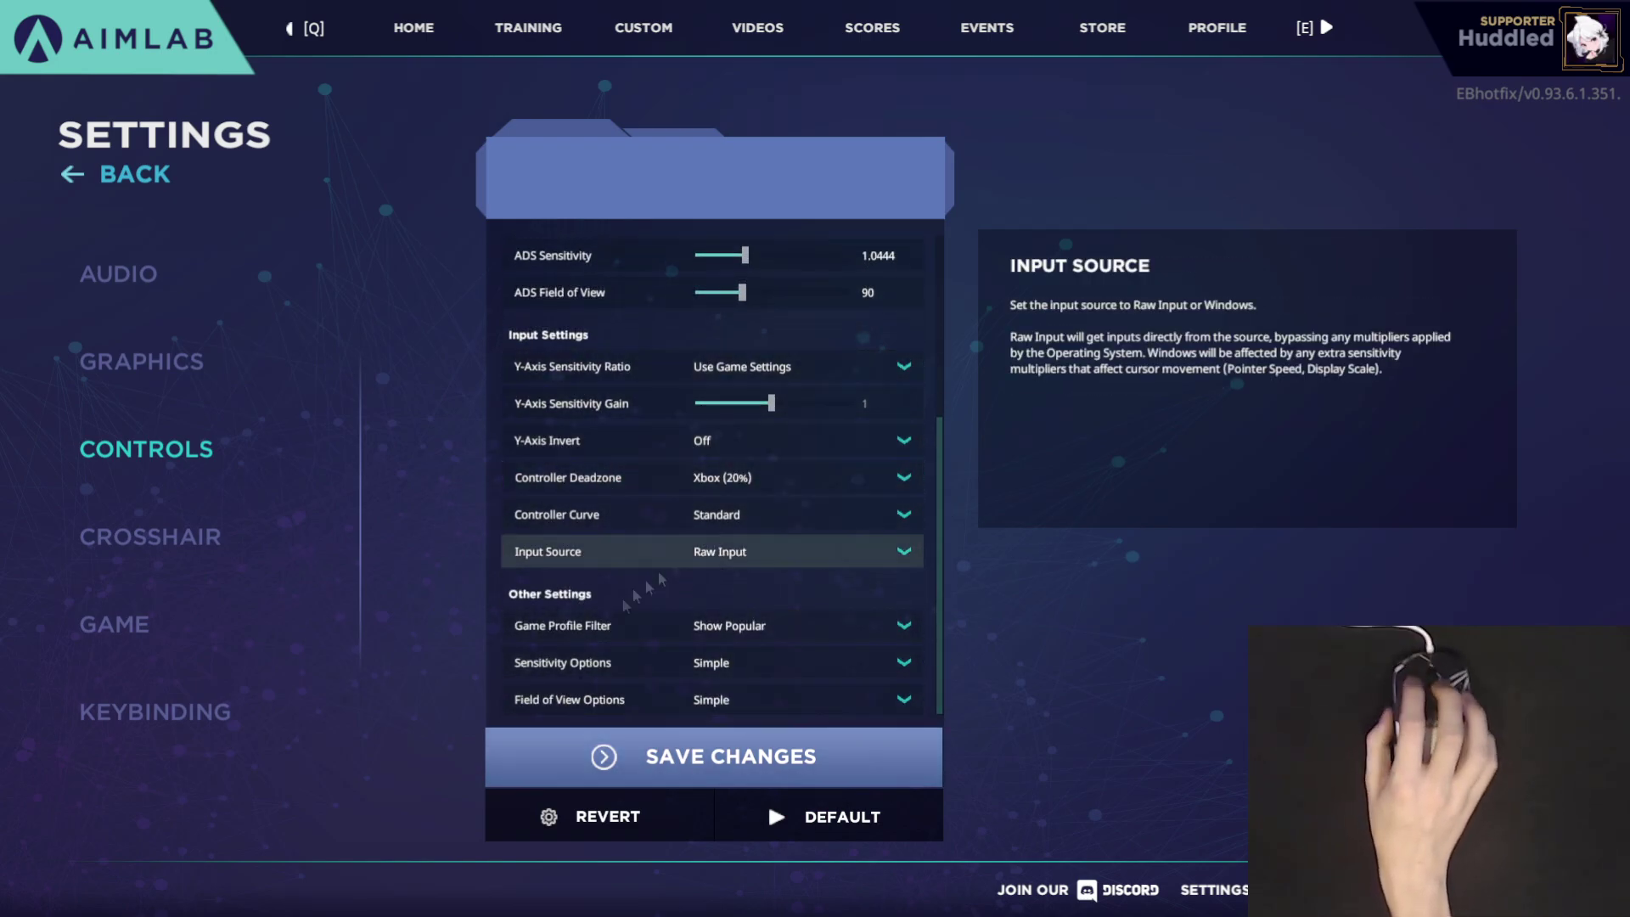
pyautogui.scroll(5, 917, 578)
pyautogui.scroll(-4, 920, 581)
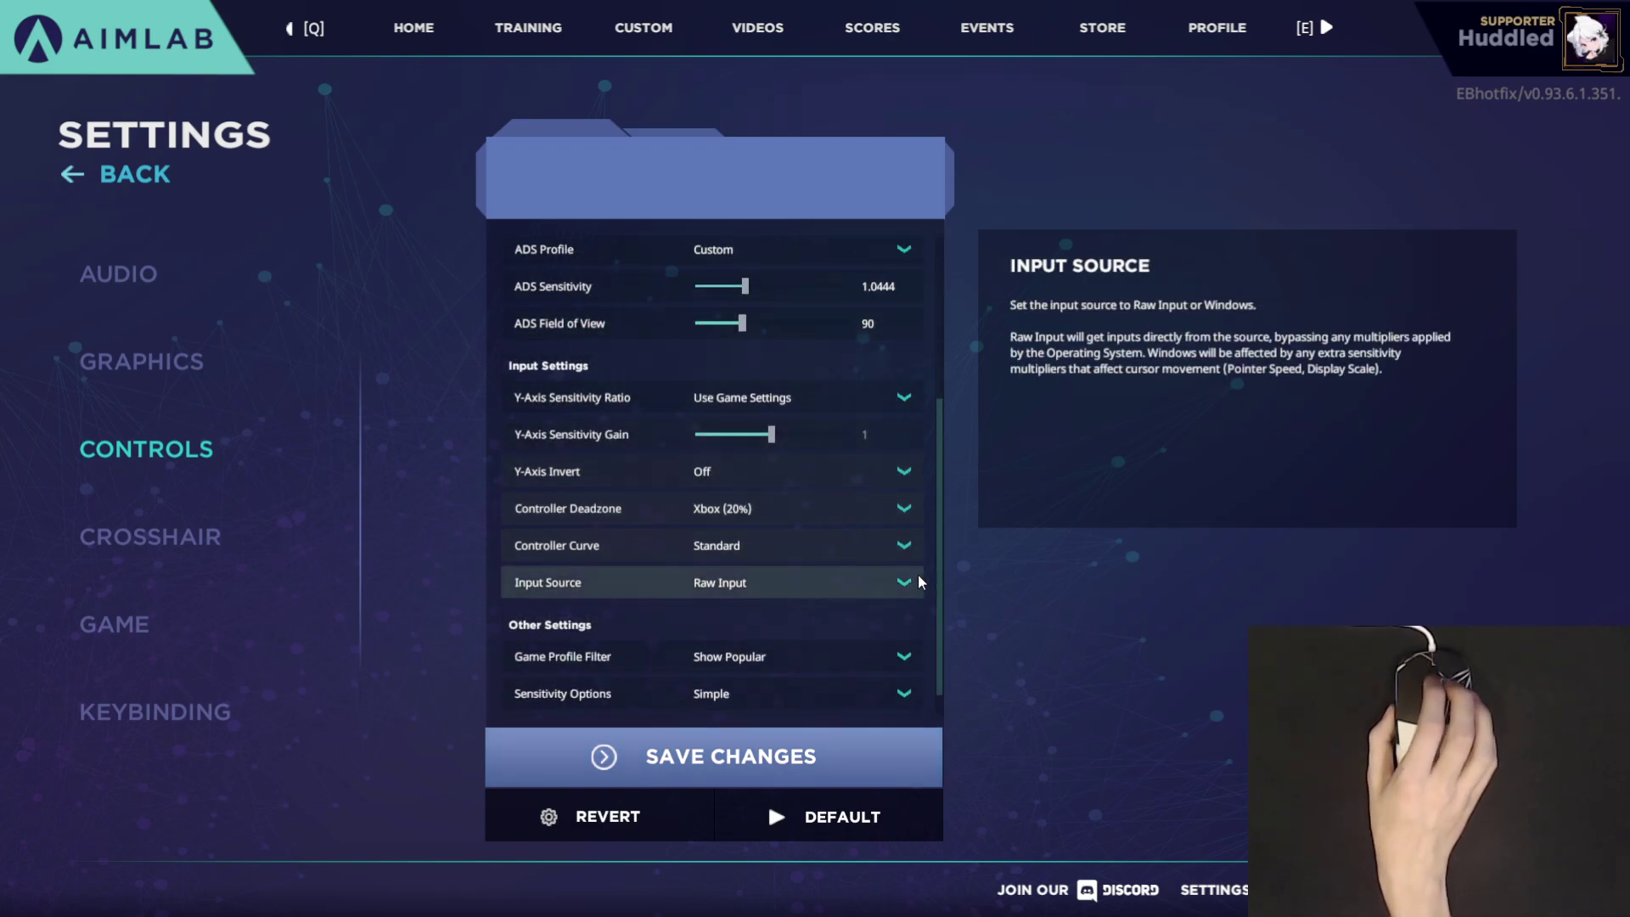
pyautogui.click(730, 756)
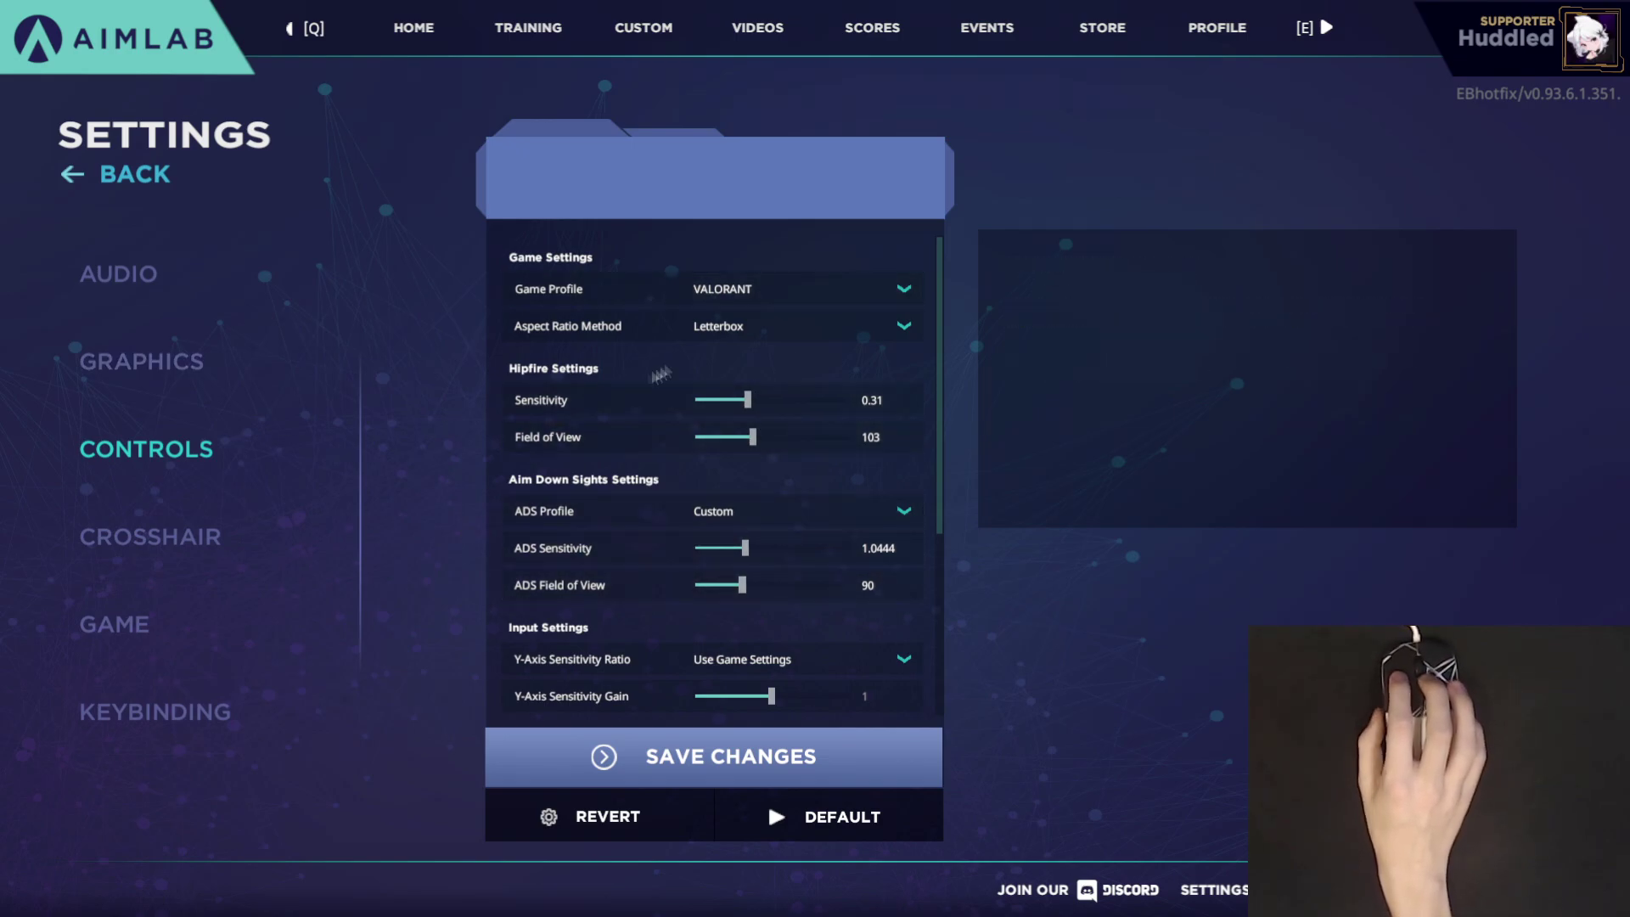
pyautogui.scroll(-4, 595, 484)
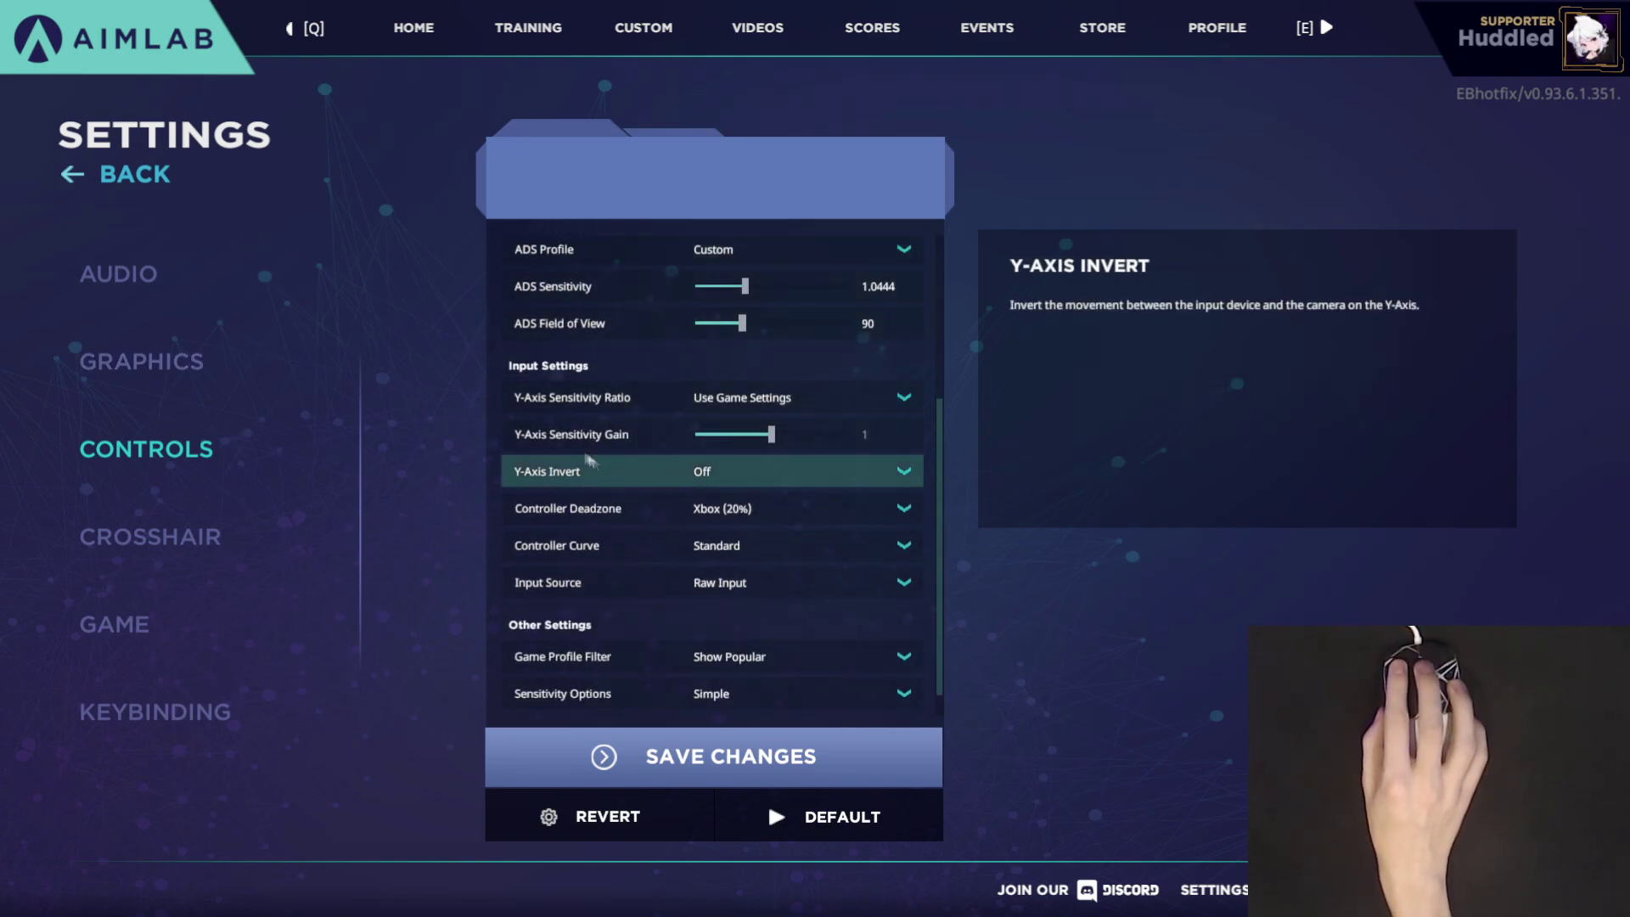
pyautogui.scroll(-1, 594, 476)
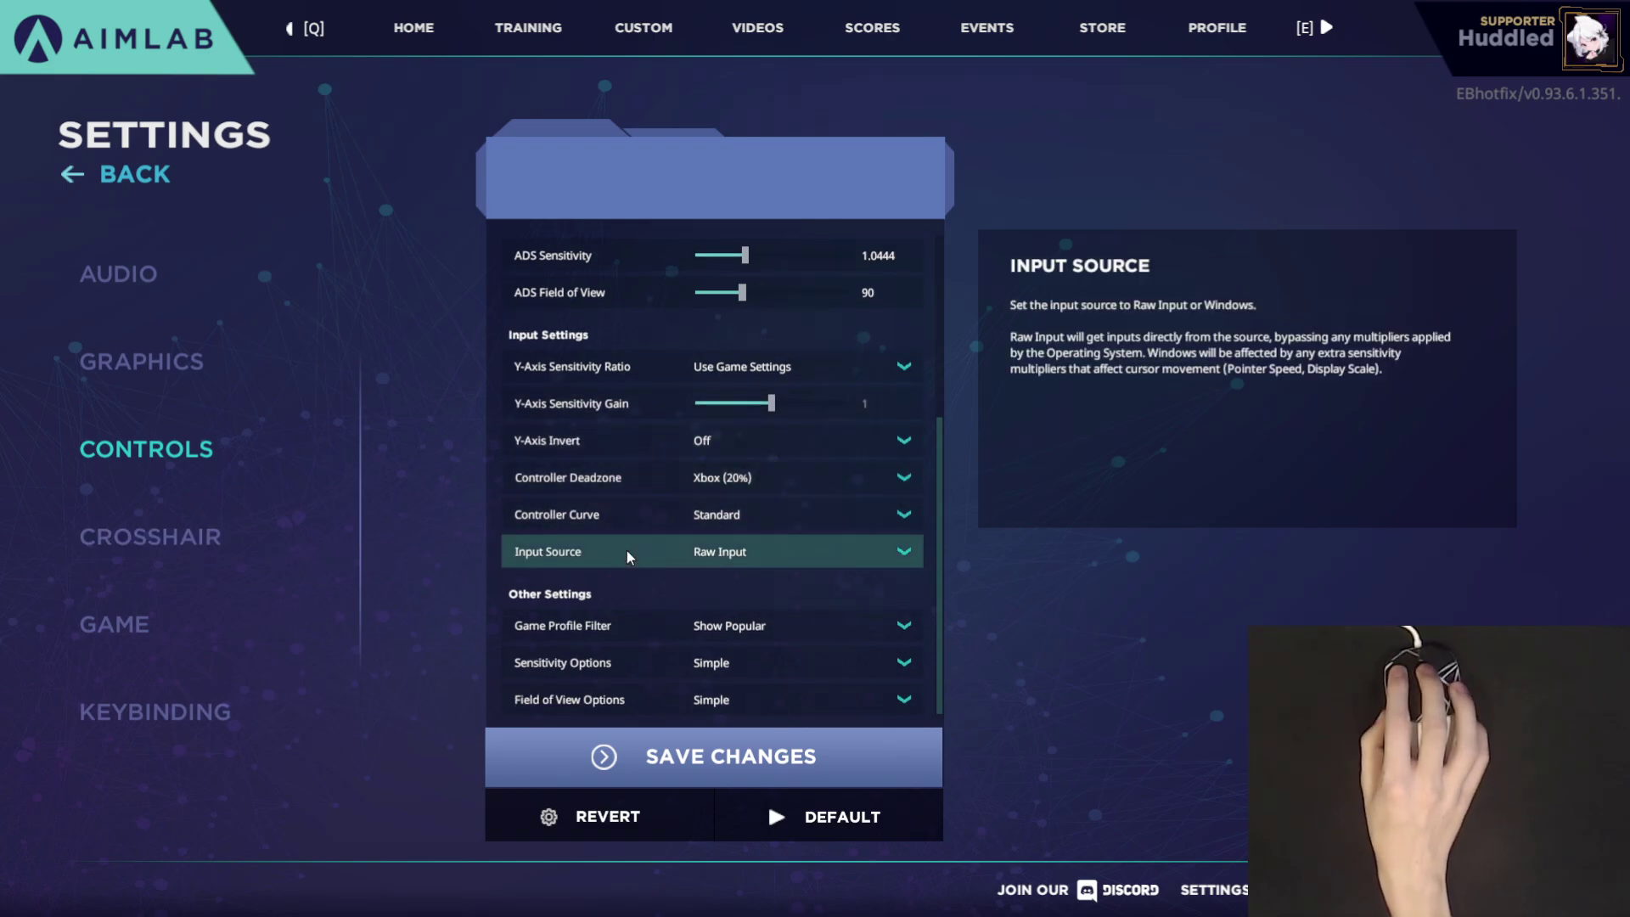
# In the crosshair settings, switch the type to Create to view its options, then return it to Upload.
pyautogui.click(156, 550)
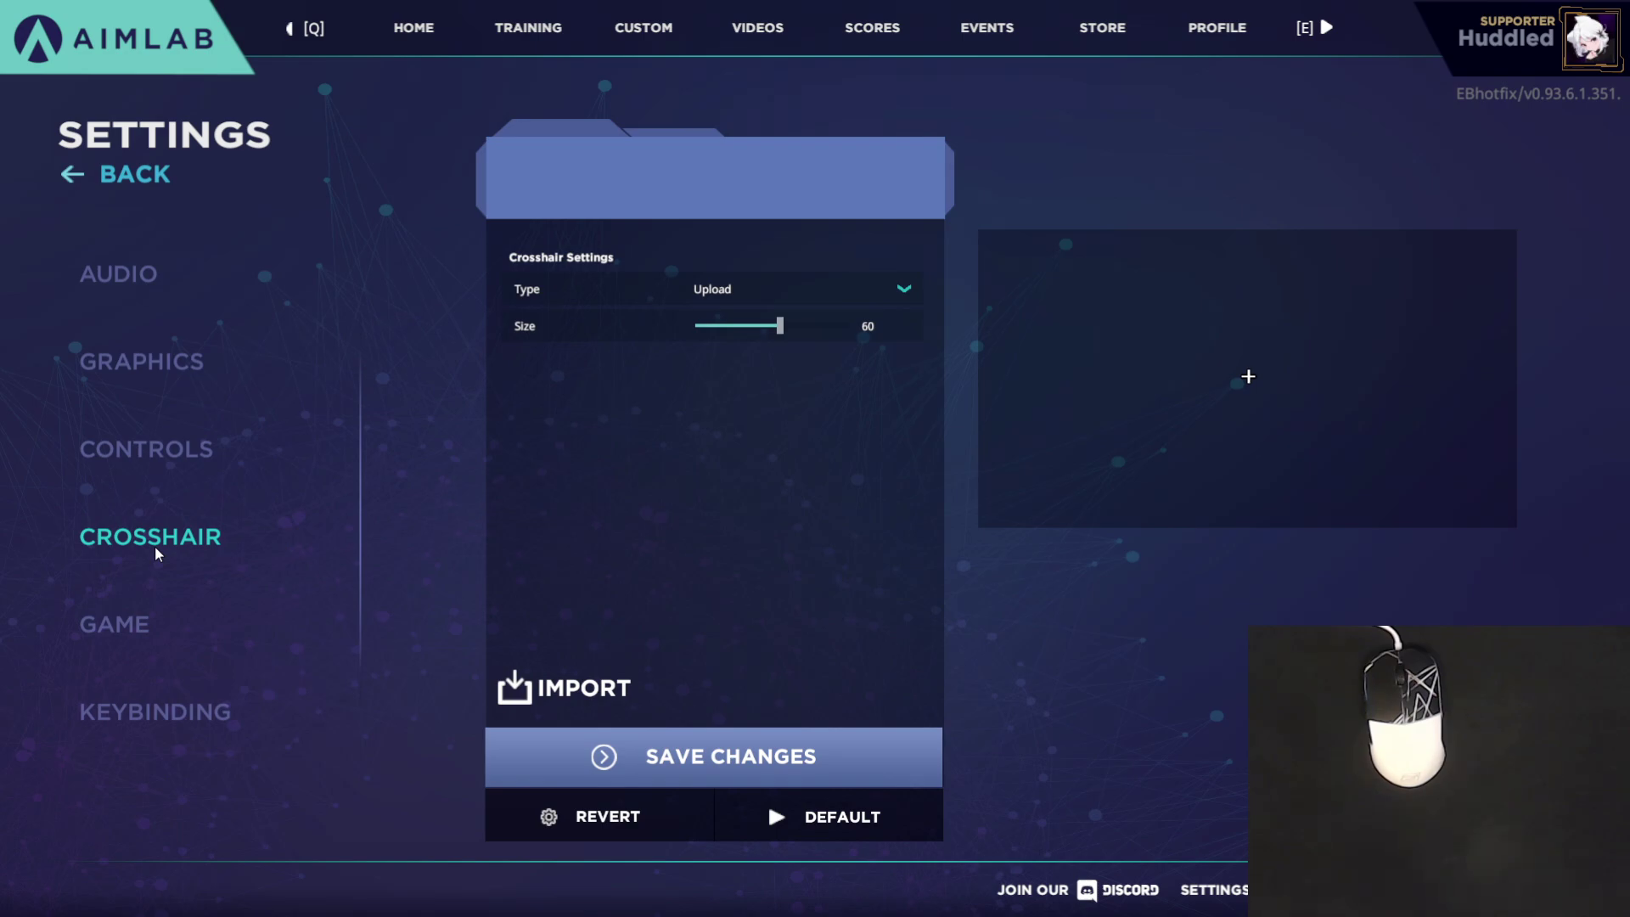
pyautogui.click(885, 294)
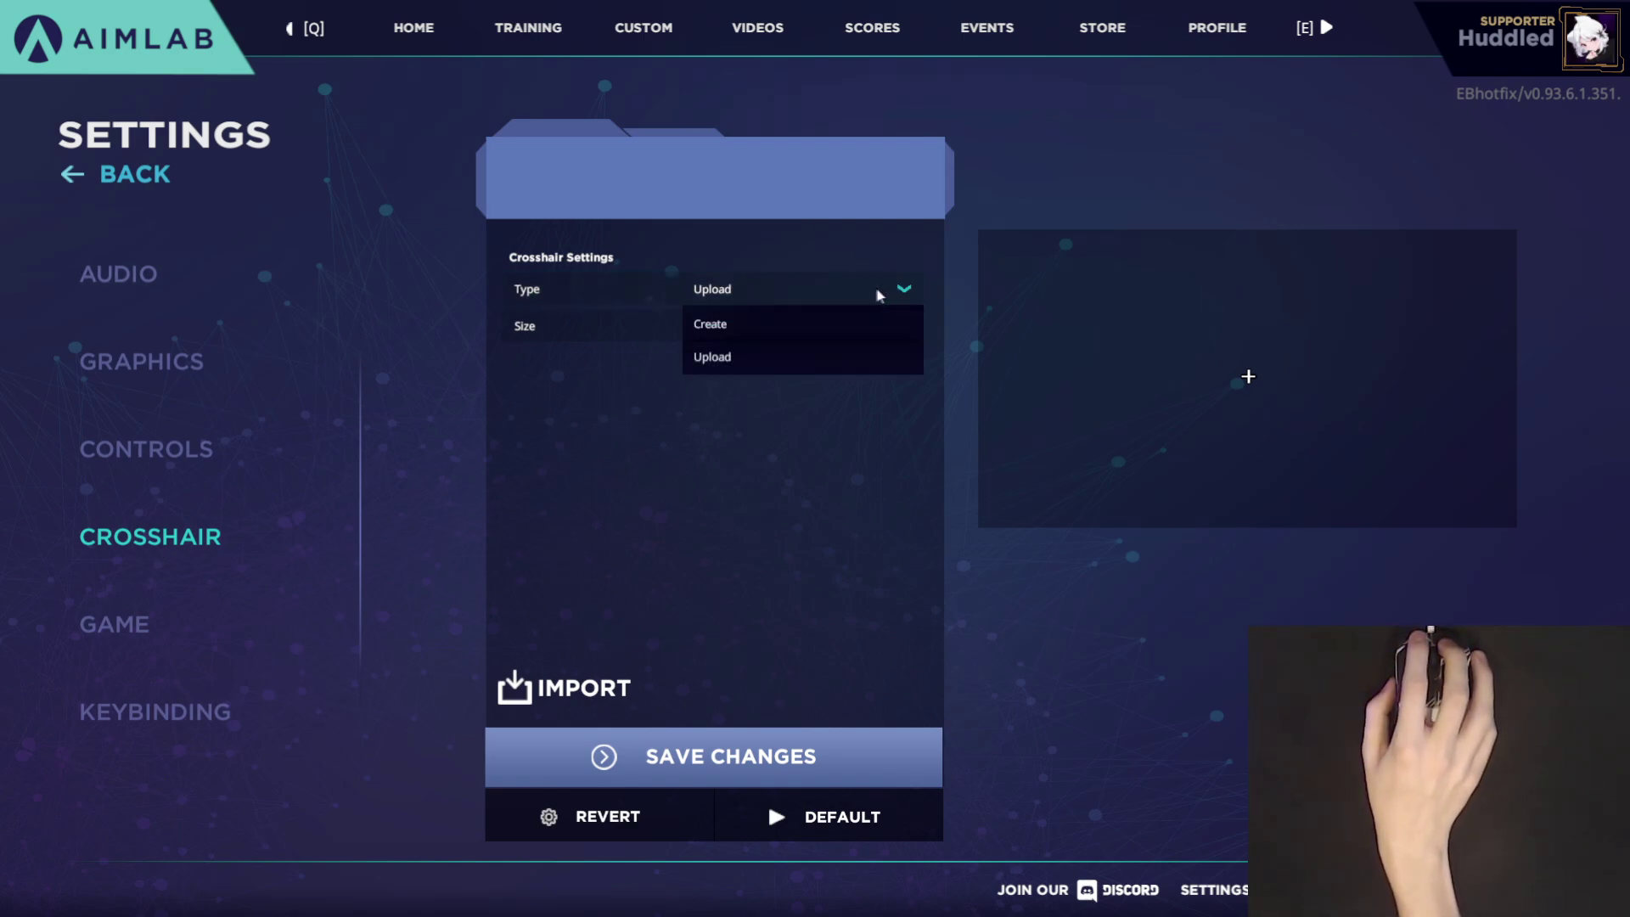
pyautogui.click(790, 324)
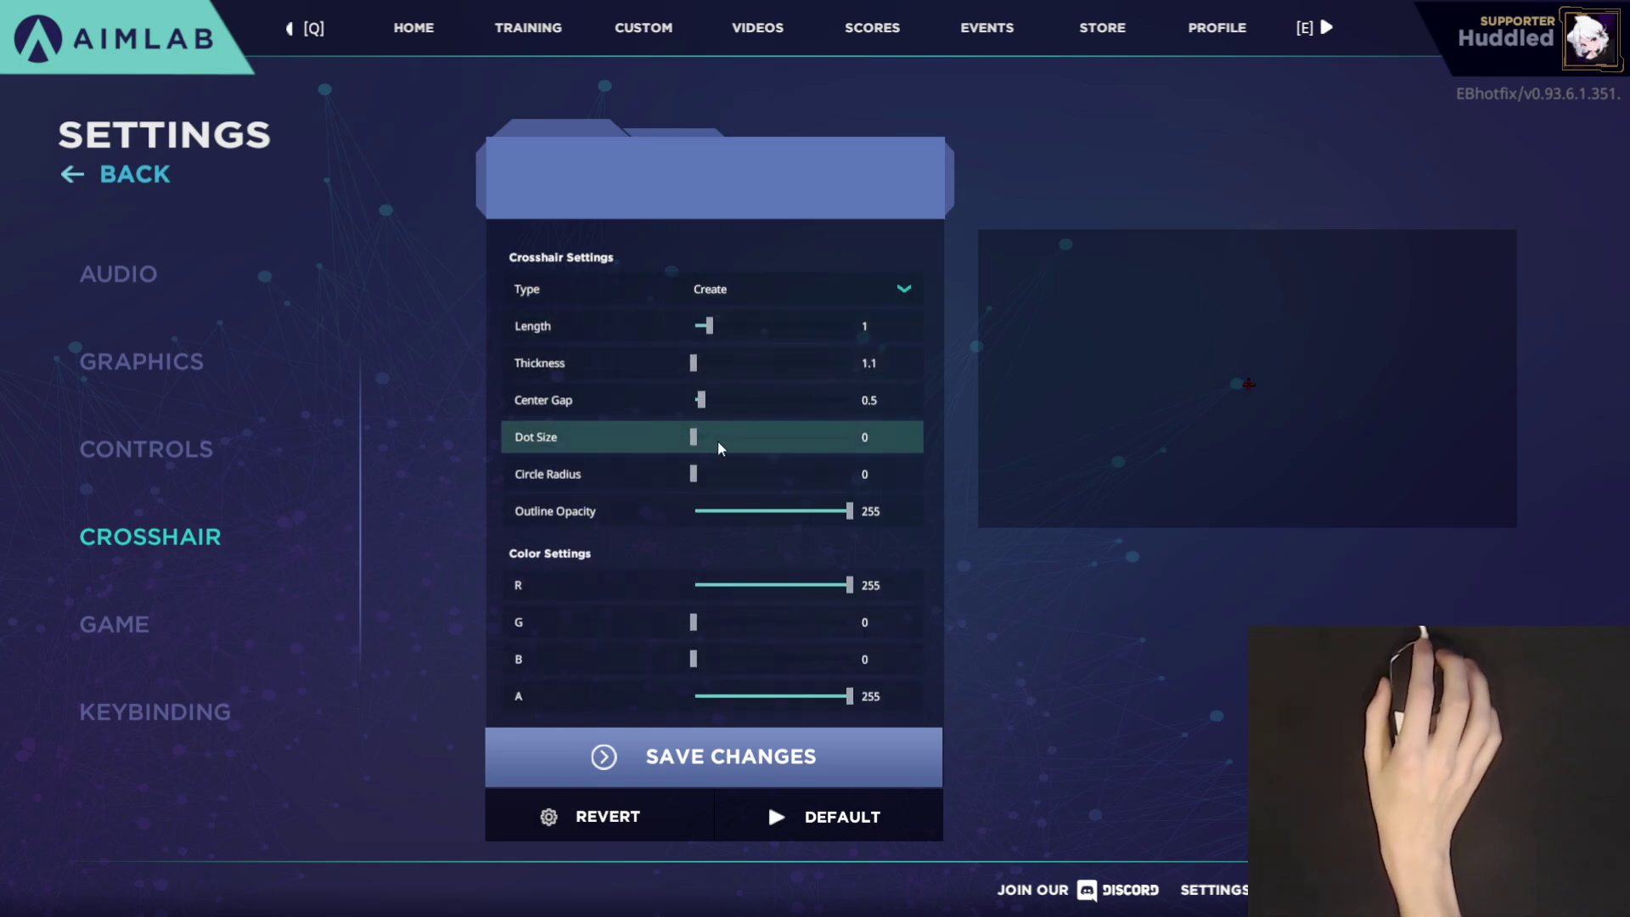
pyautogui.click(837, 305)
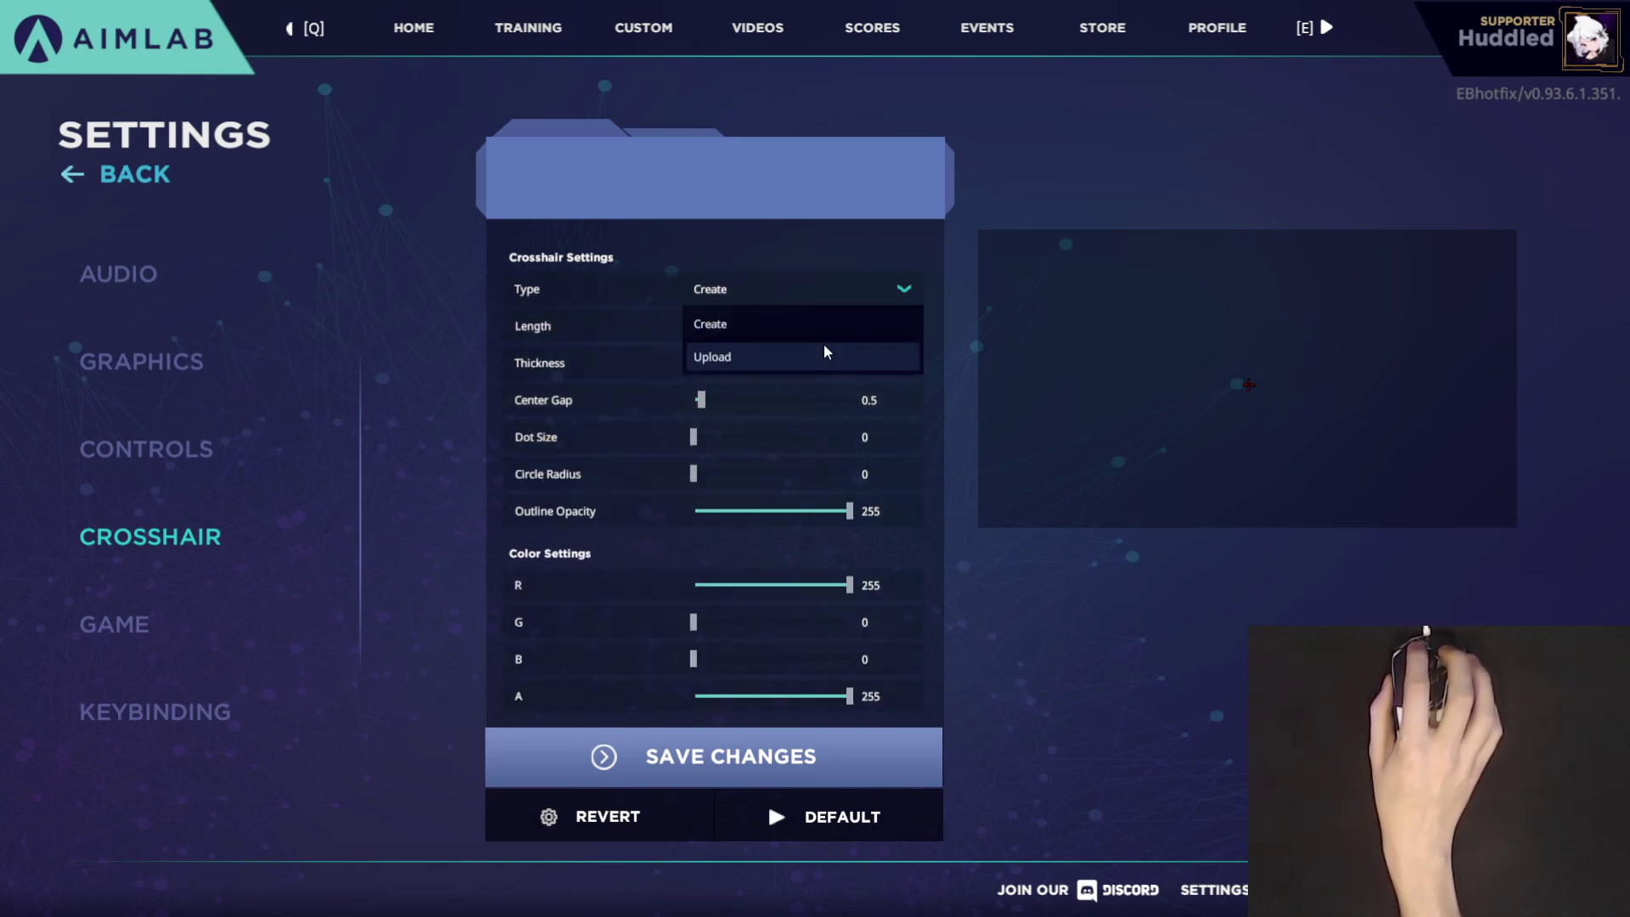
pyautogui.click(827, 354)
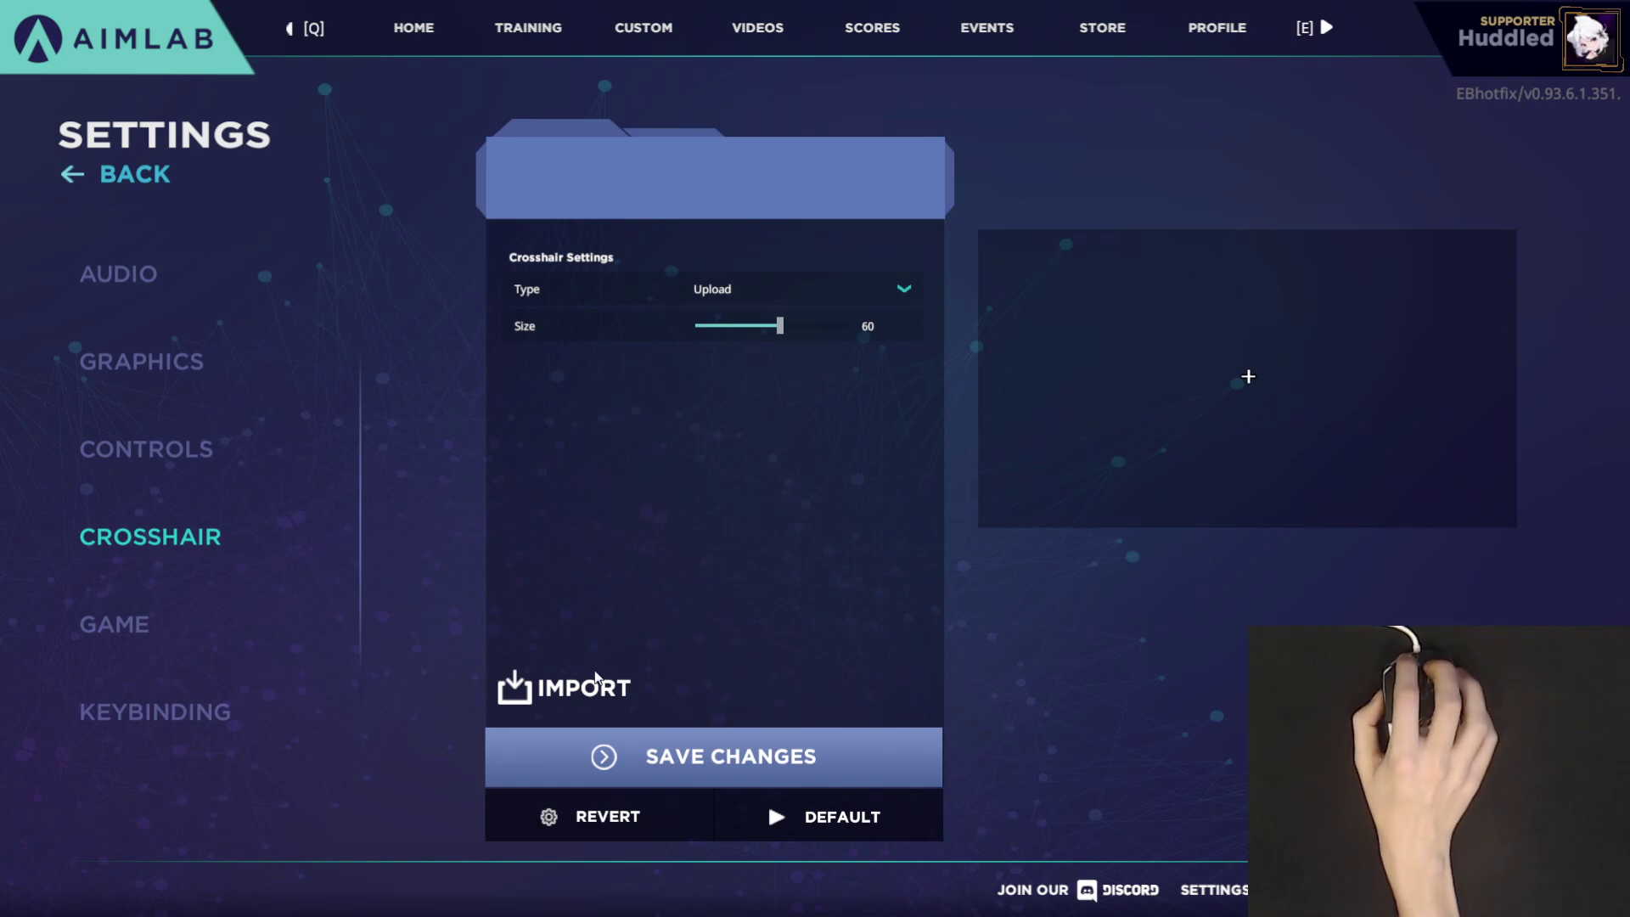
# Browse the importable crosshair images in the crosshair folder under Documents, then close the file browser without importing.
pyautogui.click(599, 683)
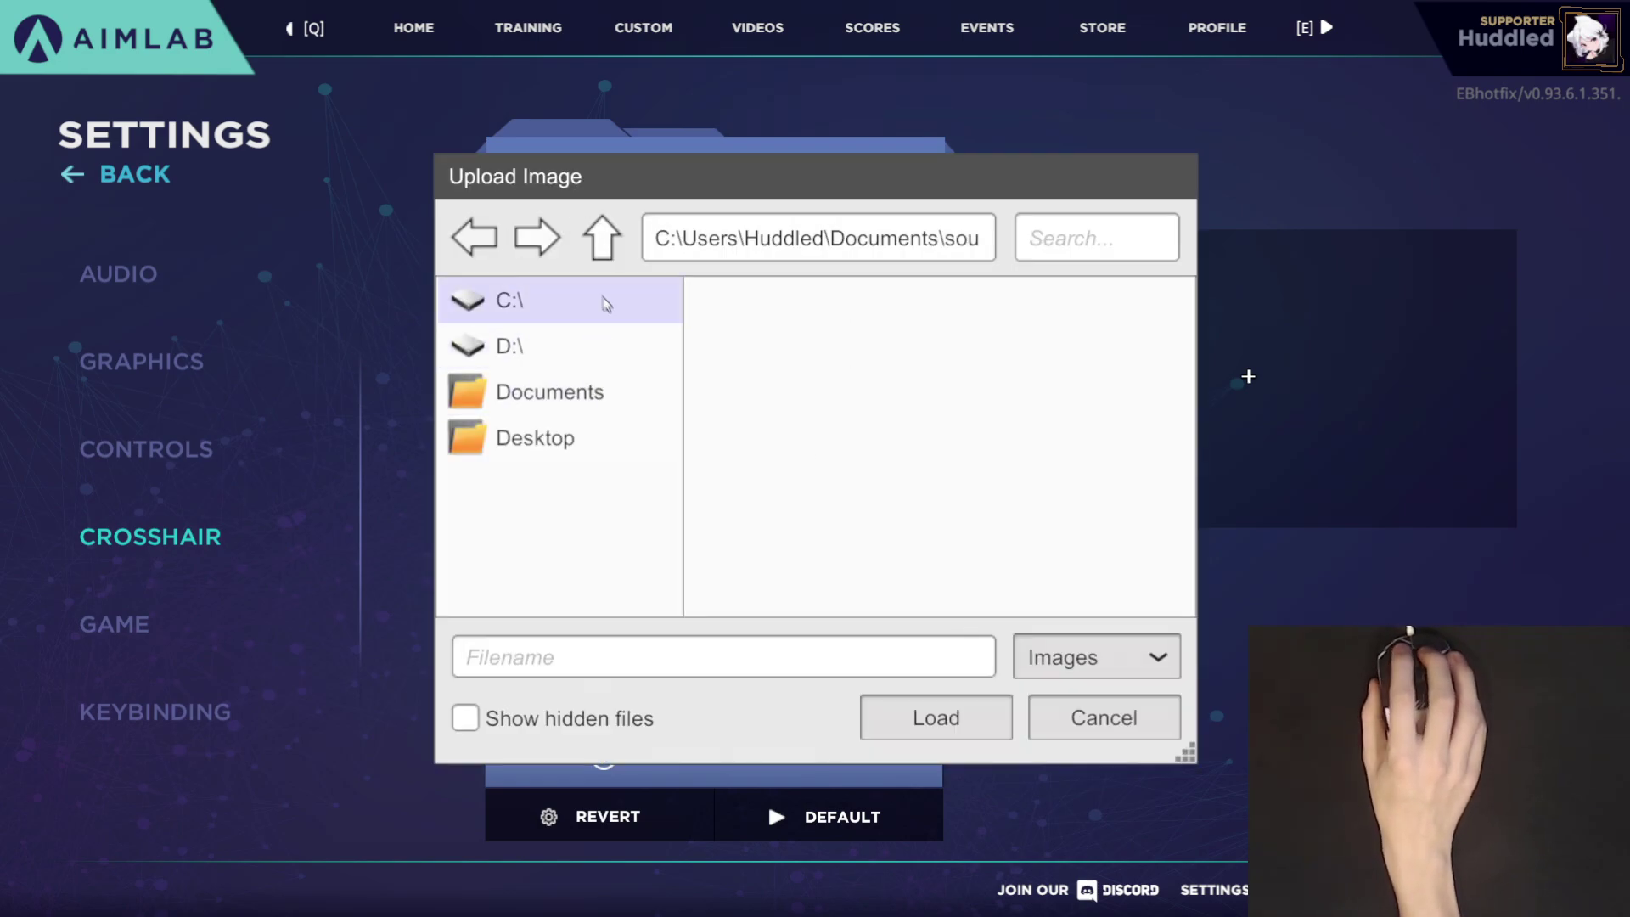
pyautogui.click(568, 402)
pyautogui.doubleClick(851, 406)
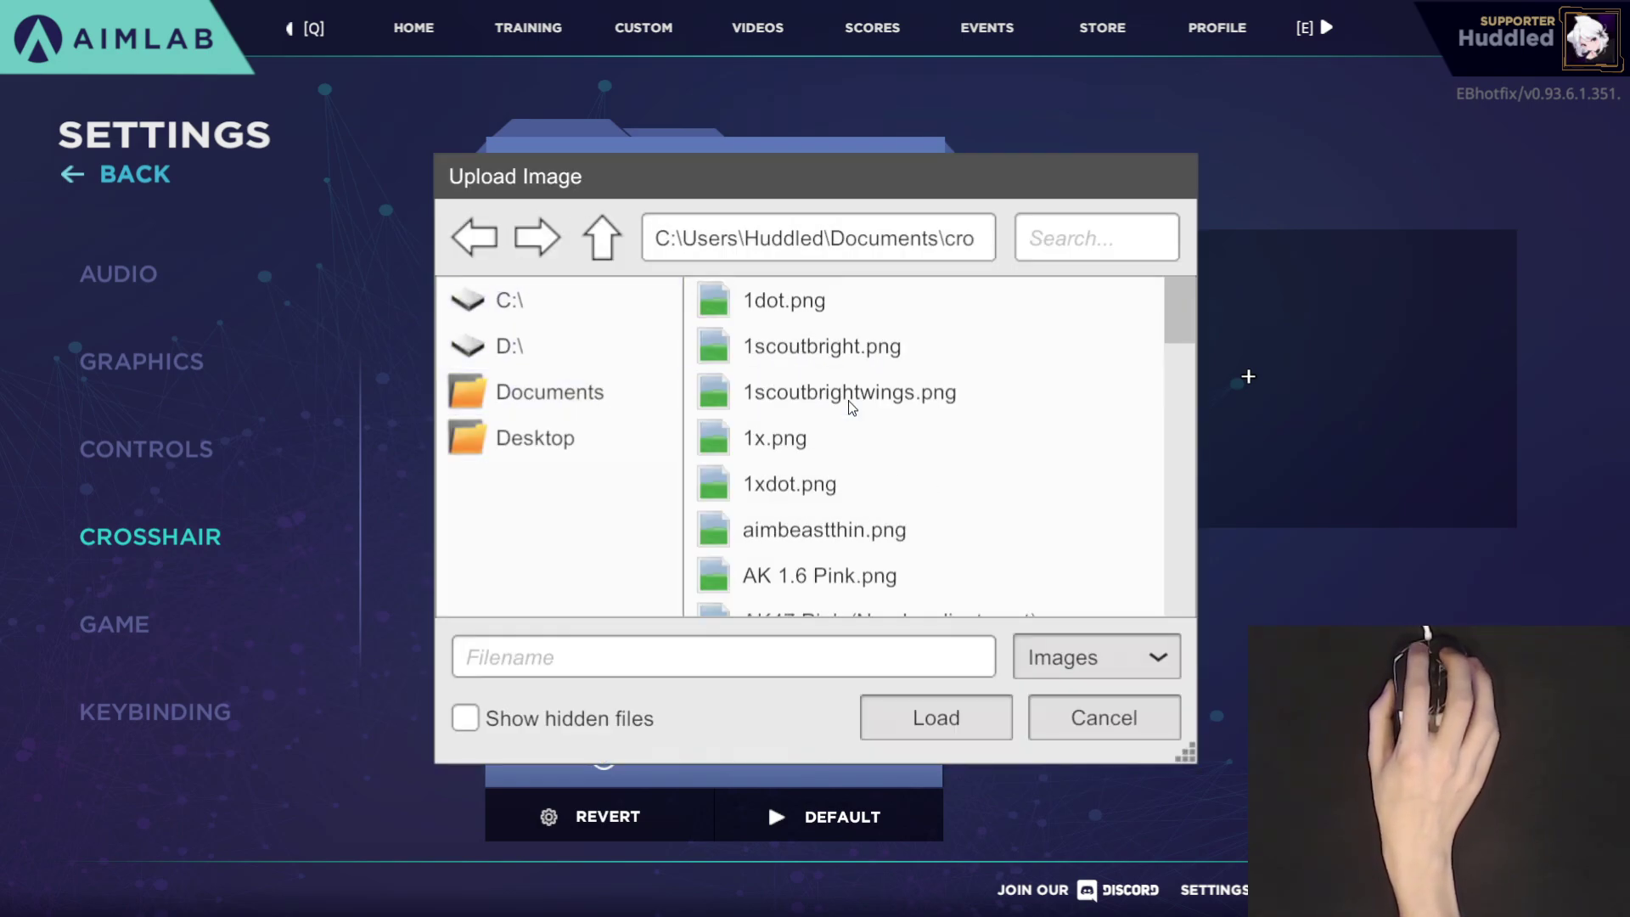
pyautogui.scroll(-5, 849, 407)
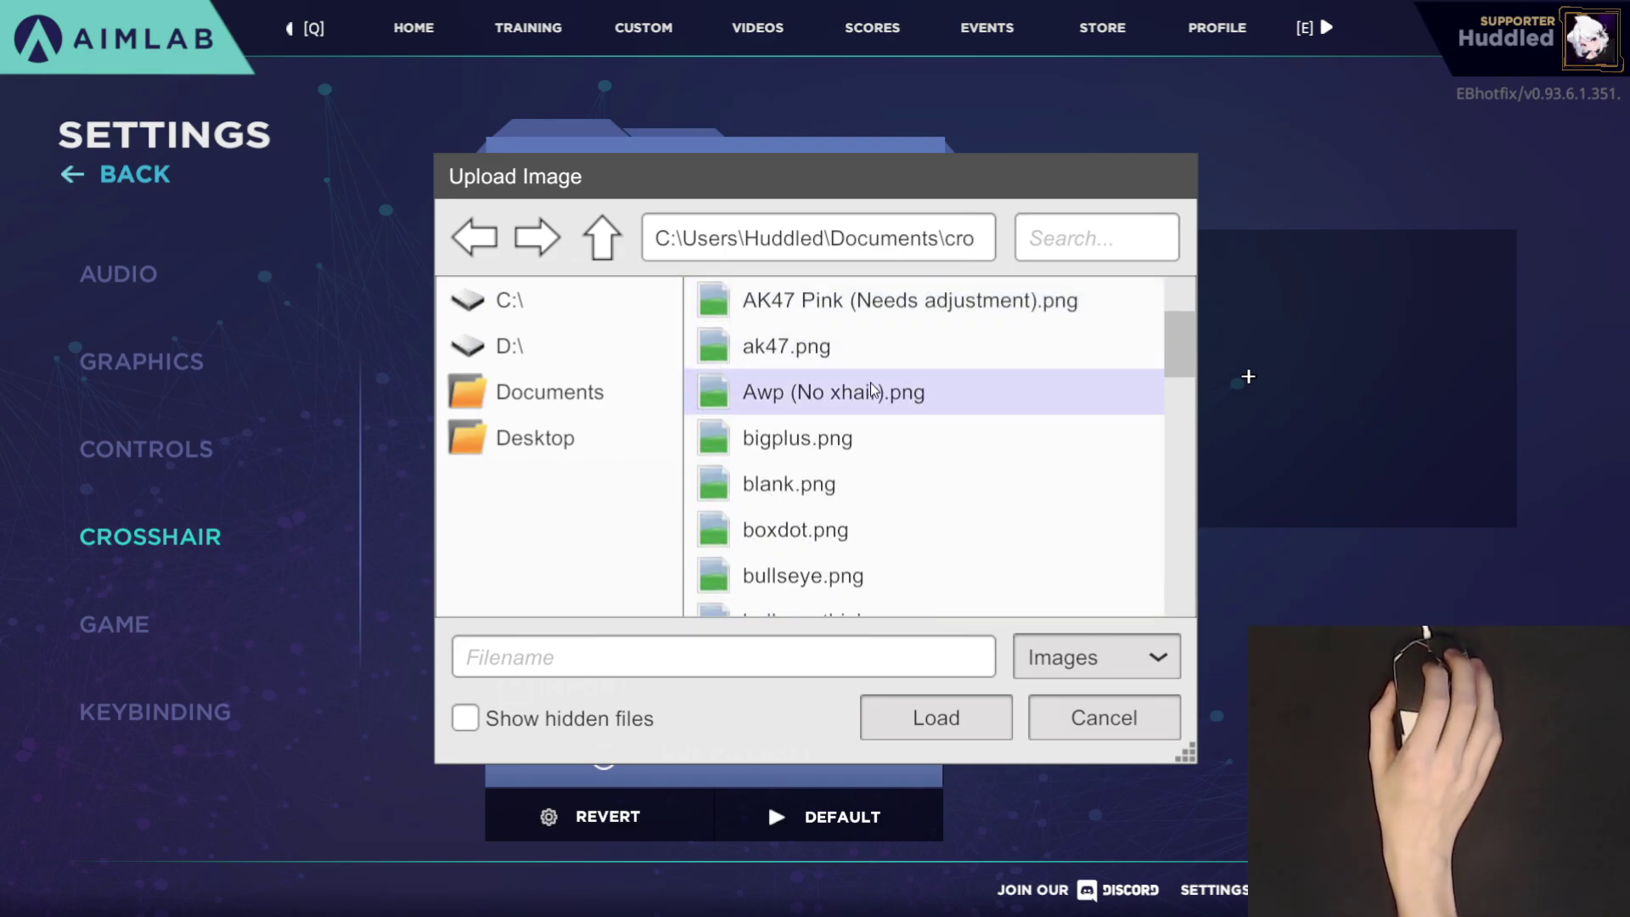
pyautogui.scroll(-12, 945, 451)
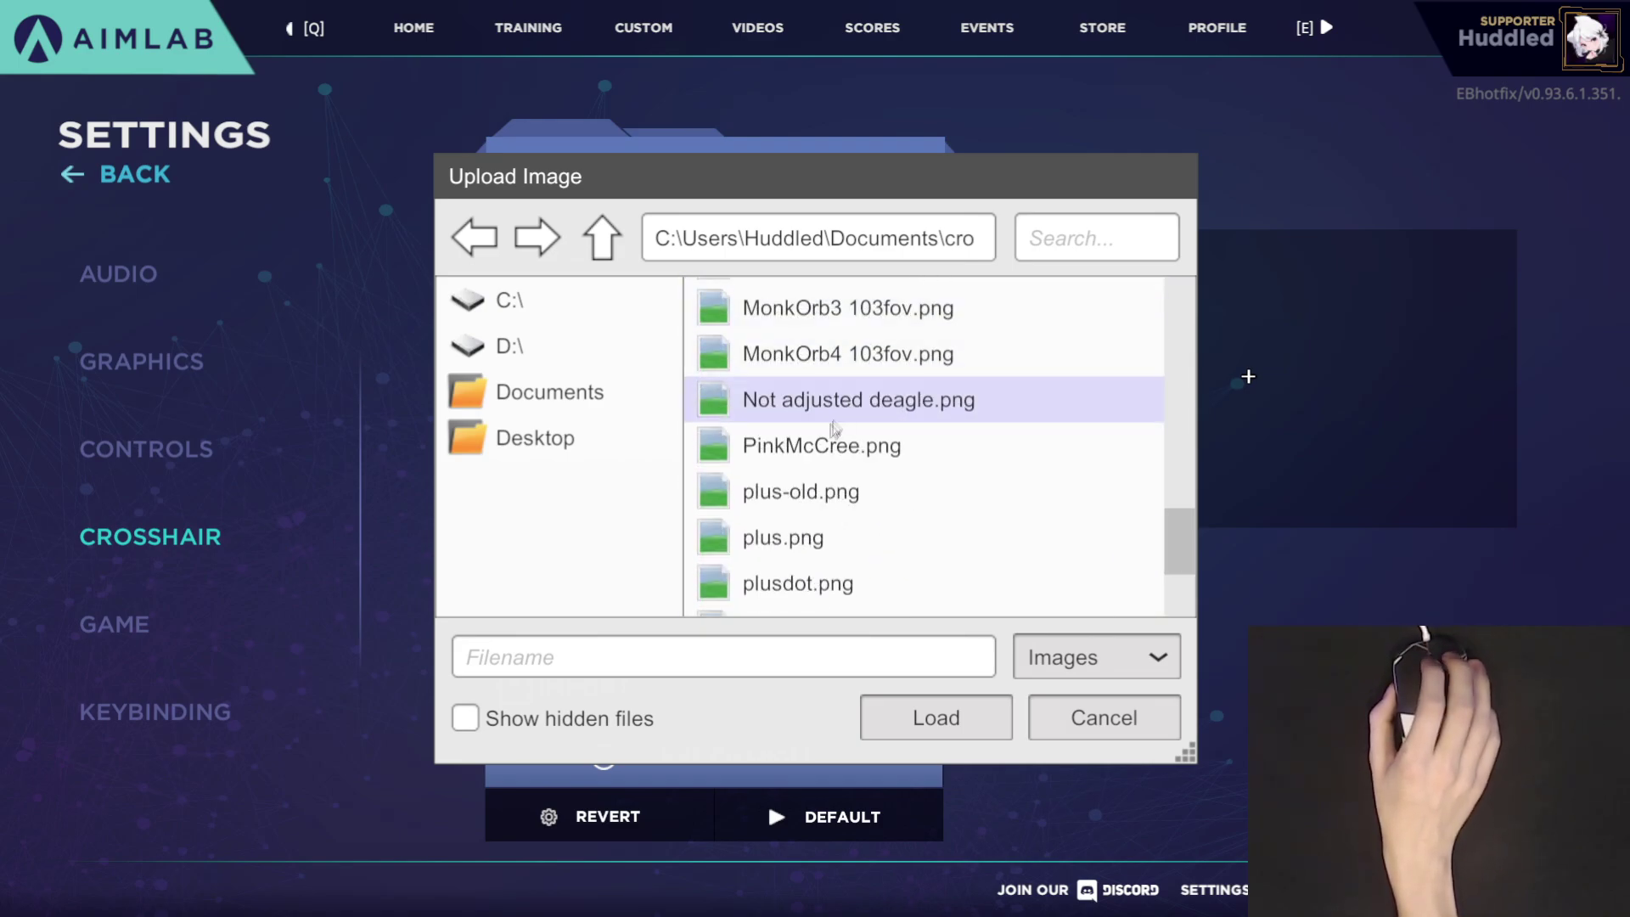
pyautogui.scroll(-2, 945, 451)
pyautogui.click(1104, 718)
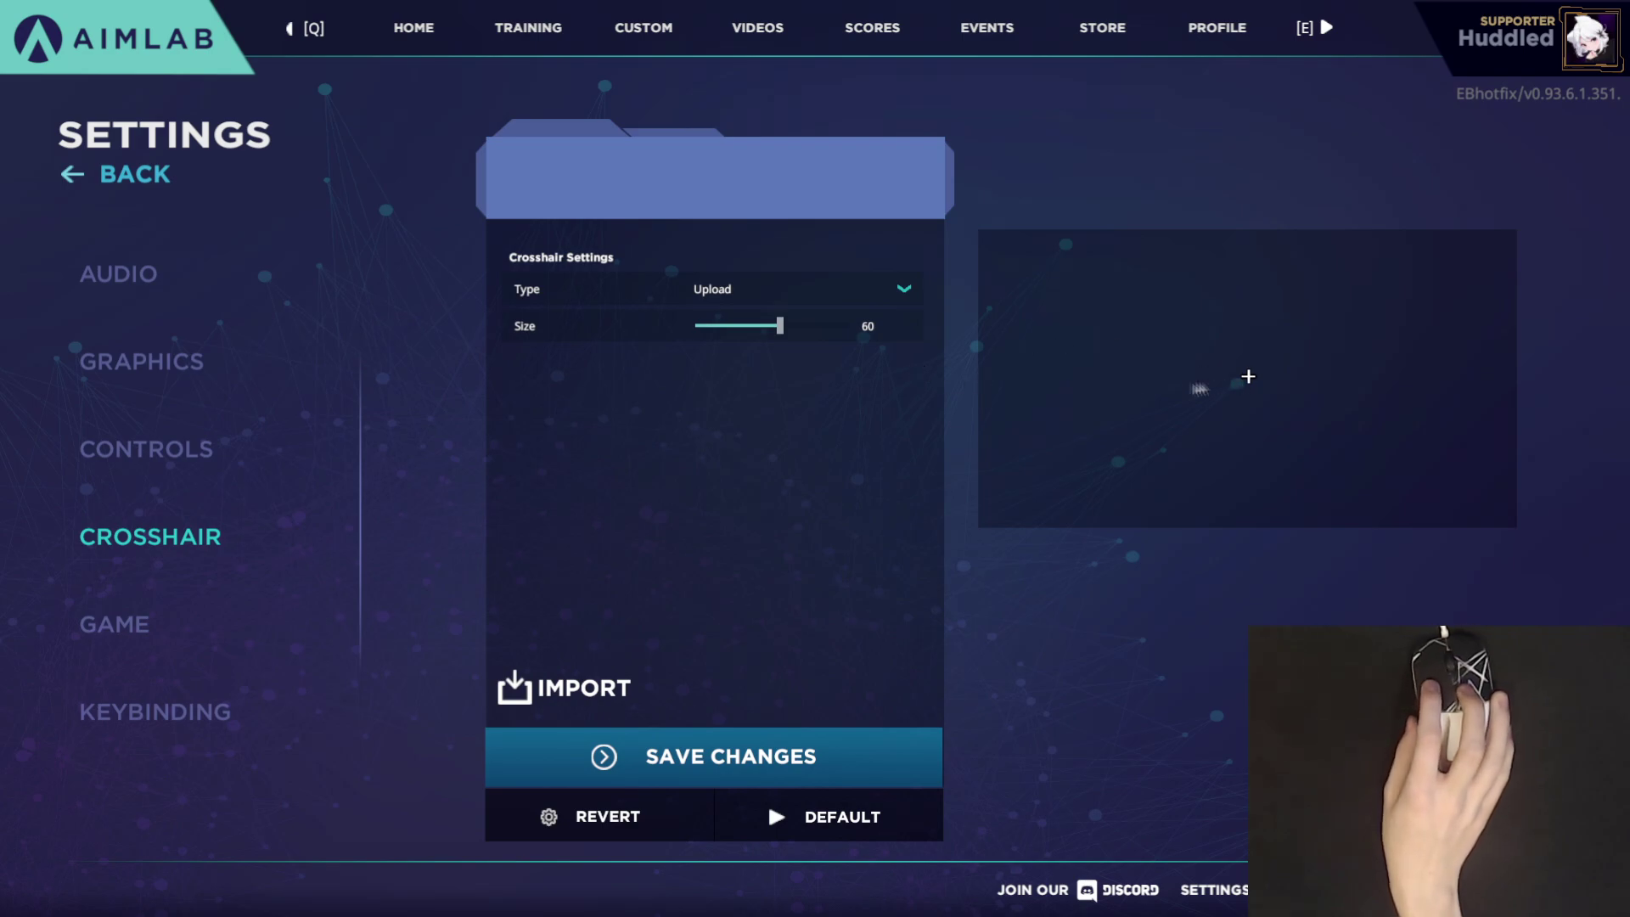
# Examine the Countdown Duration choices in the game settings, leaving it at 0.
pyautogui.click(157, 624)
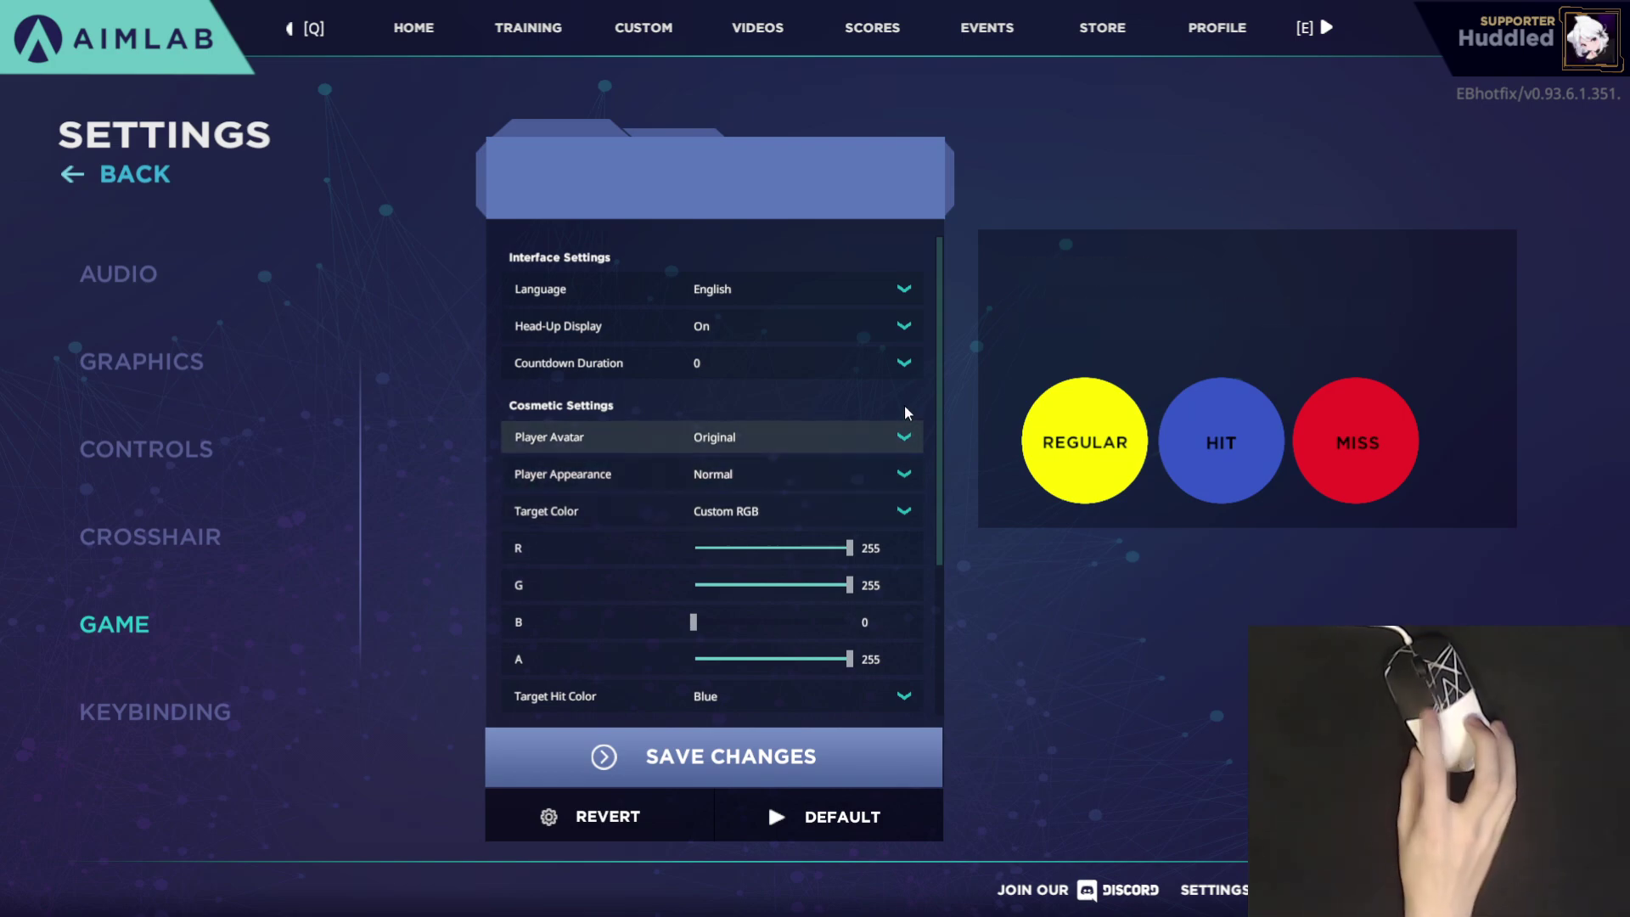
pyautogui.click(901, 367)
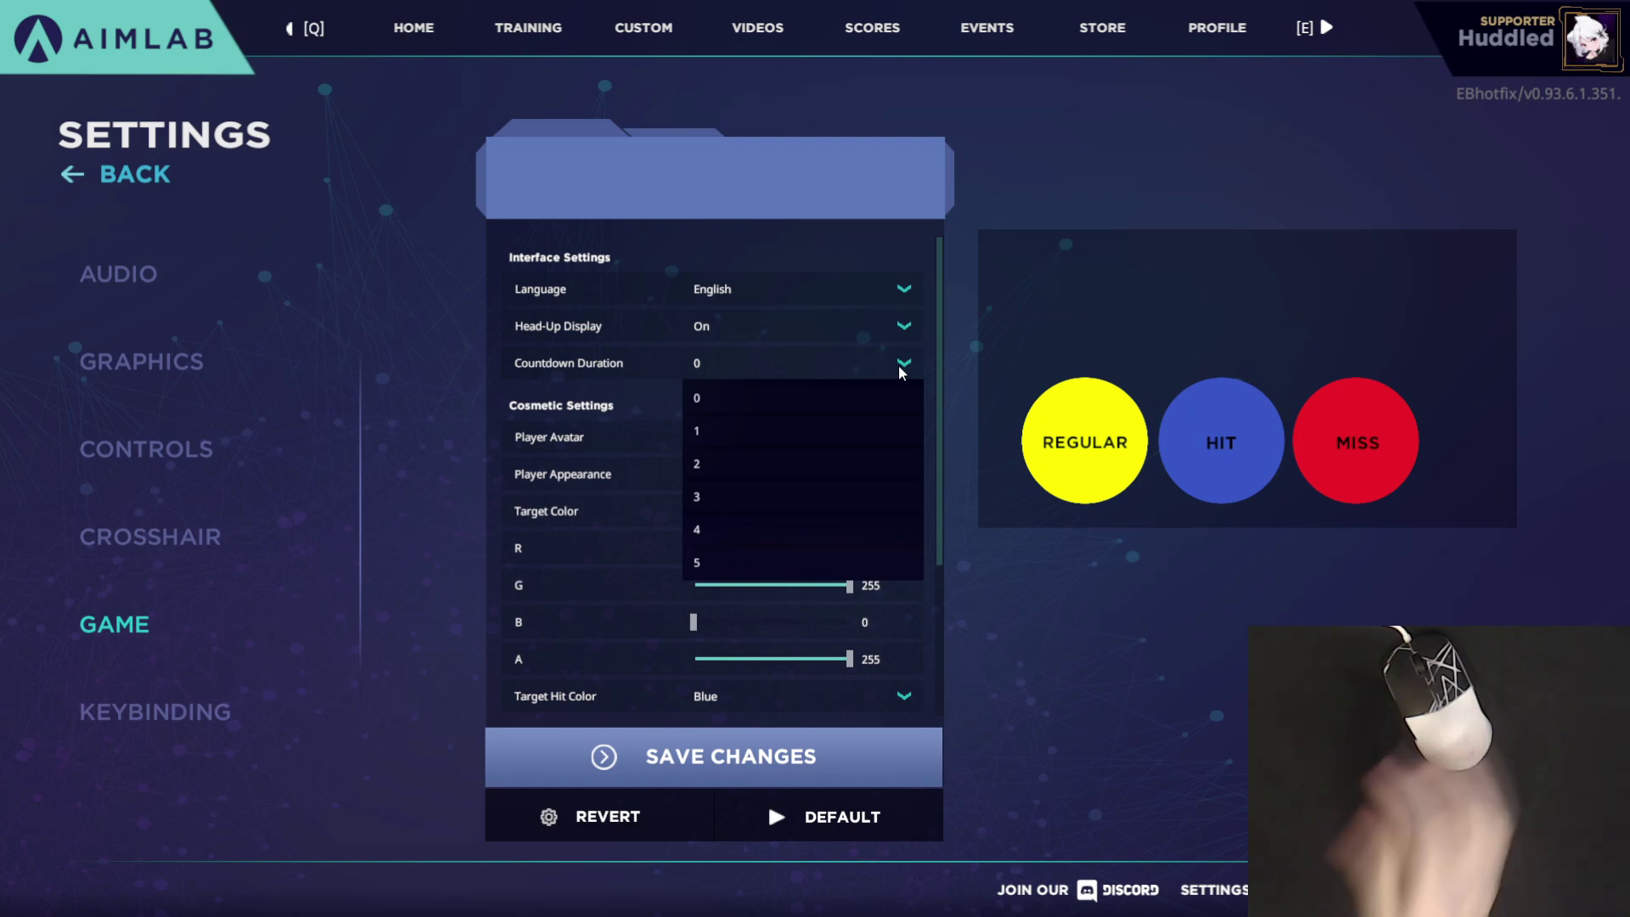
pyautogui.click(899, 365)
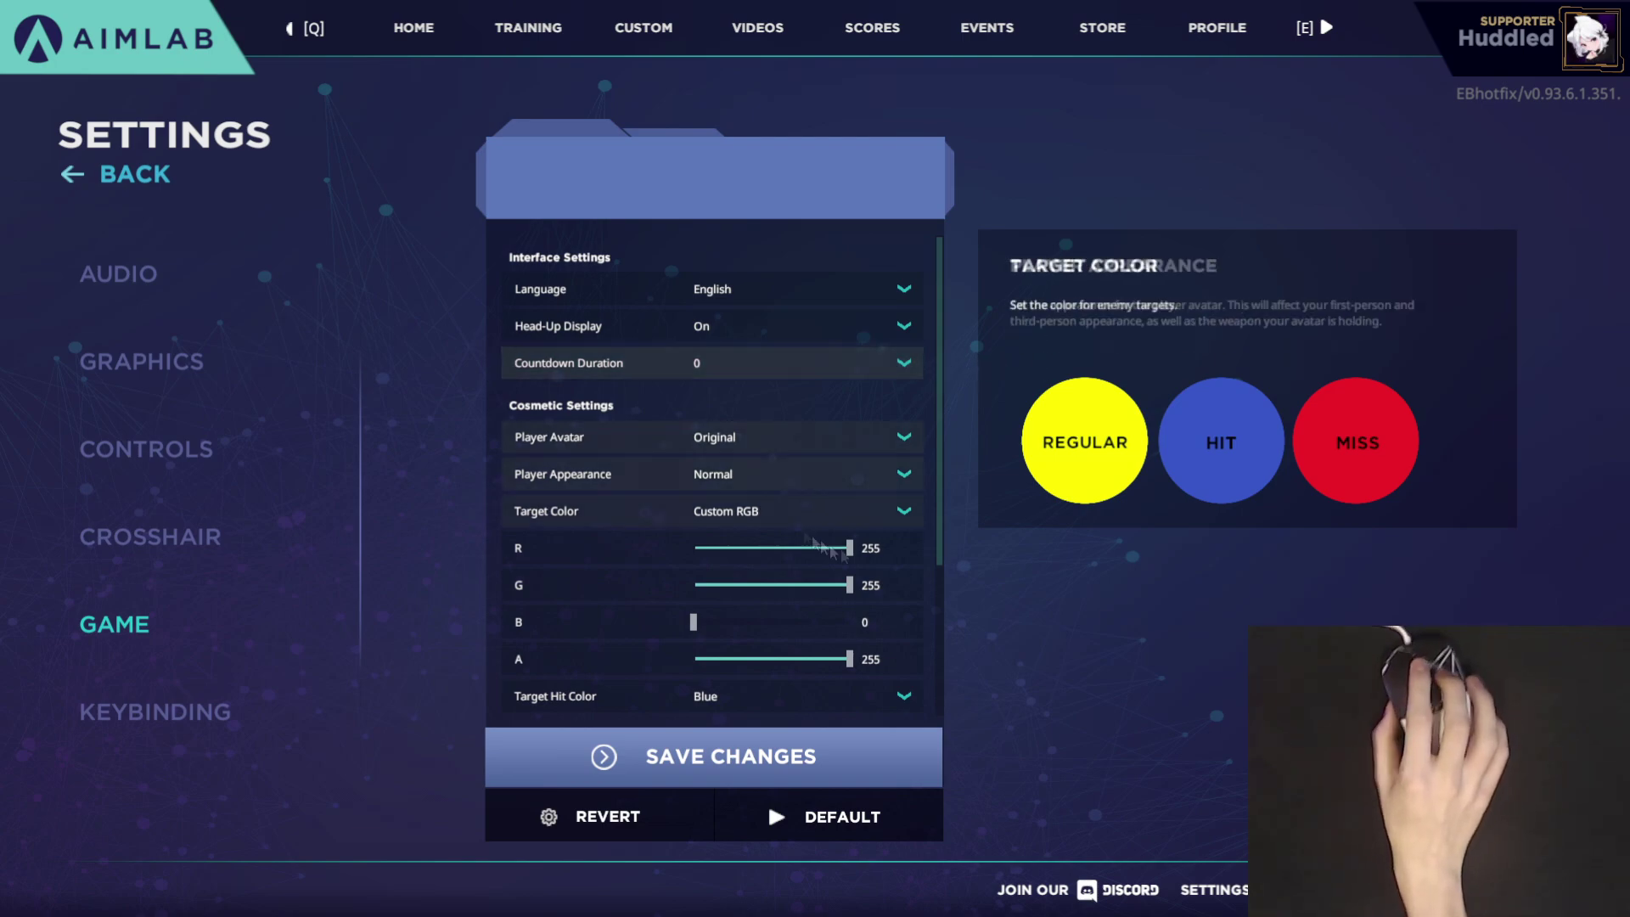
# View the Player Avatar choices in the cosmetic settings and keep Original.
pyautogui.moveTo(942, 447); pyautogui.dragTo(942, 501)
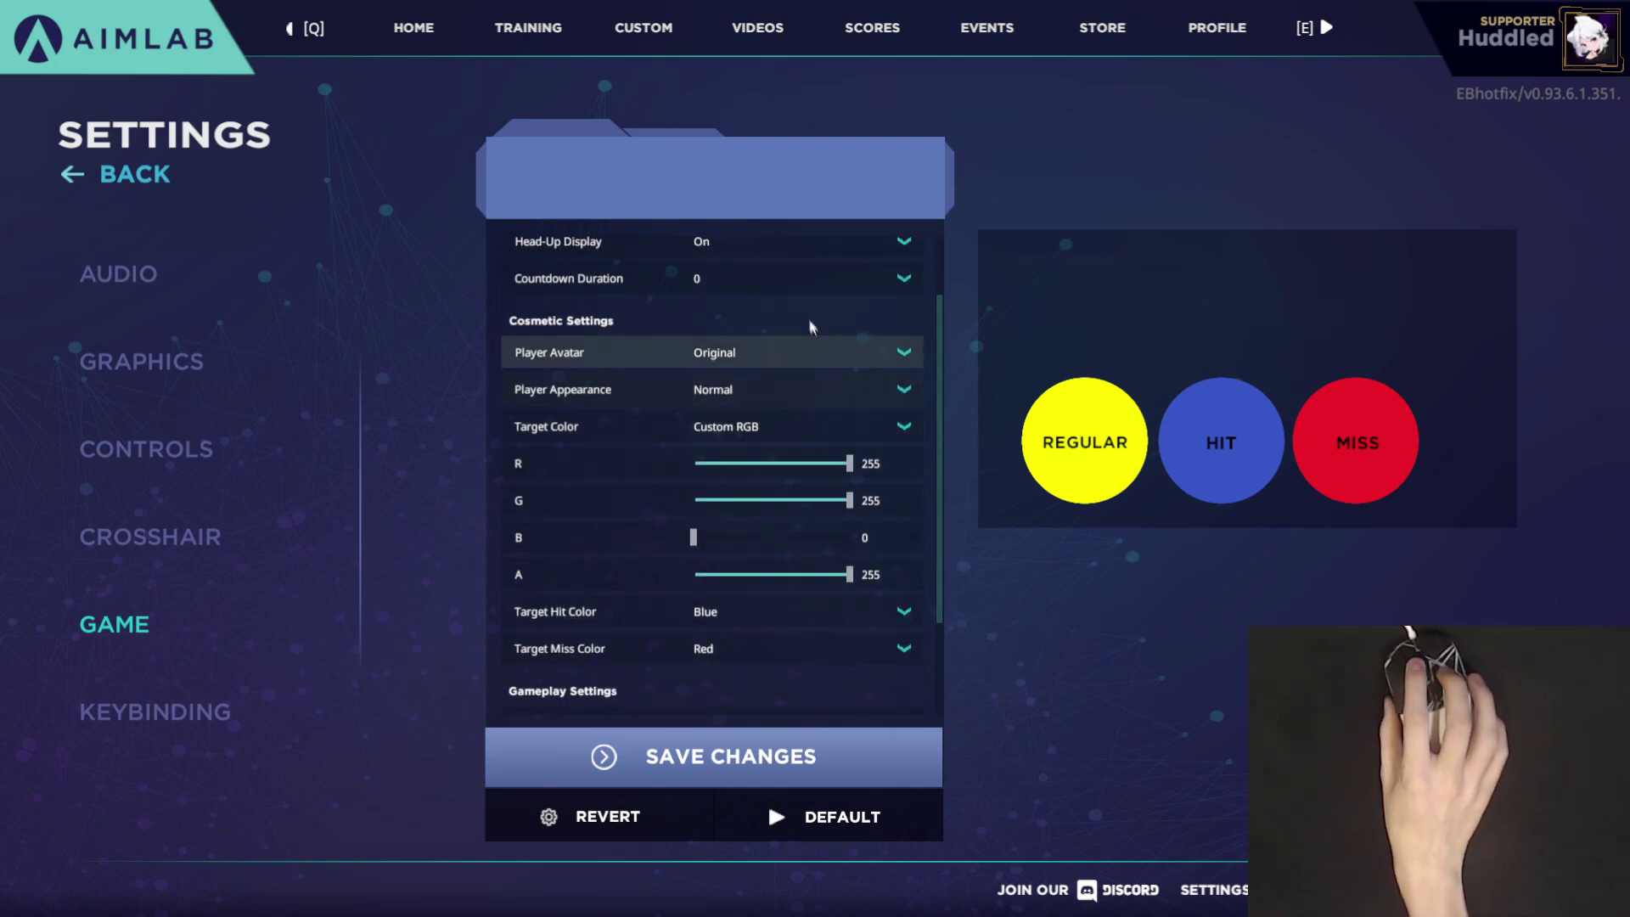
pyautogui.click(787, 352)
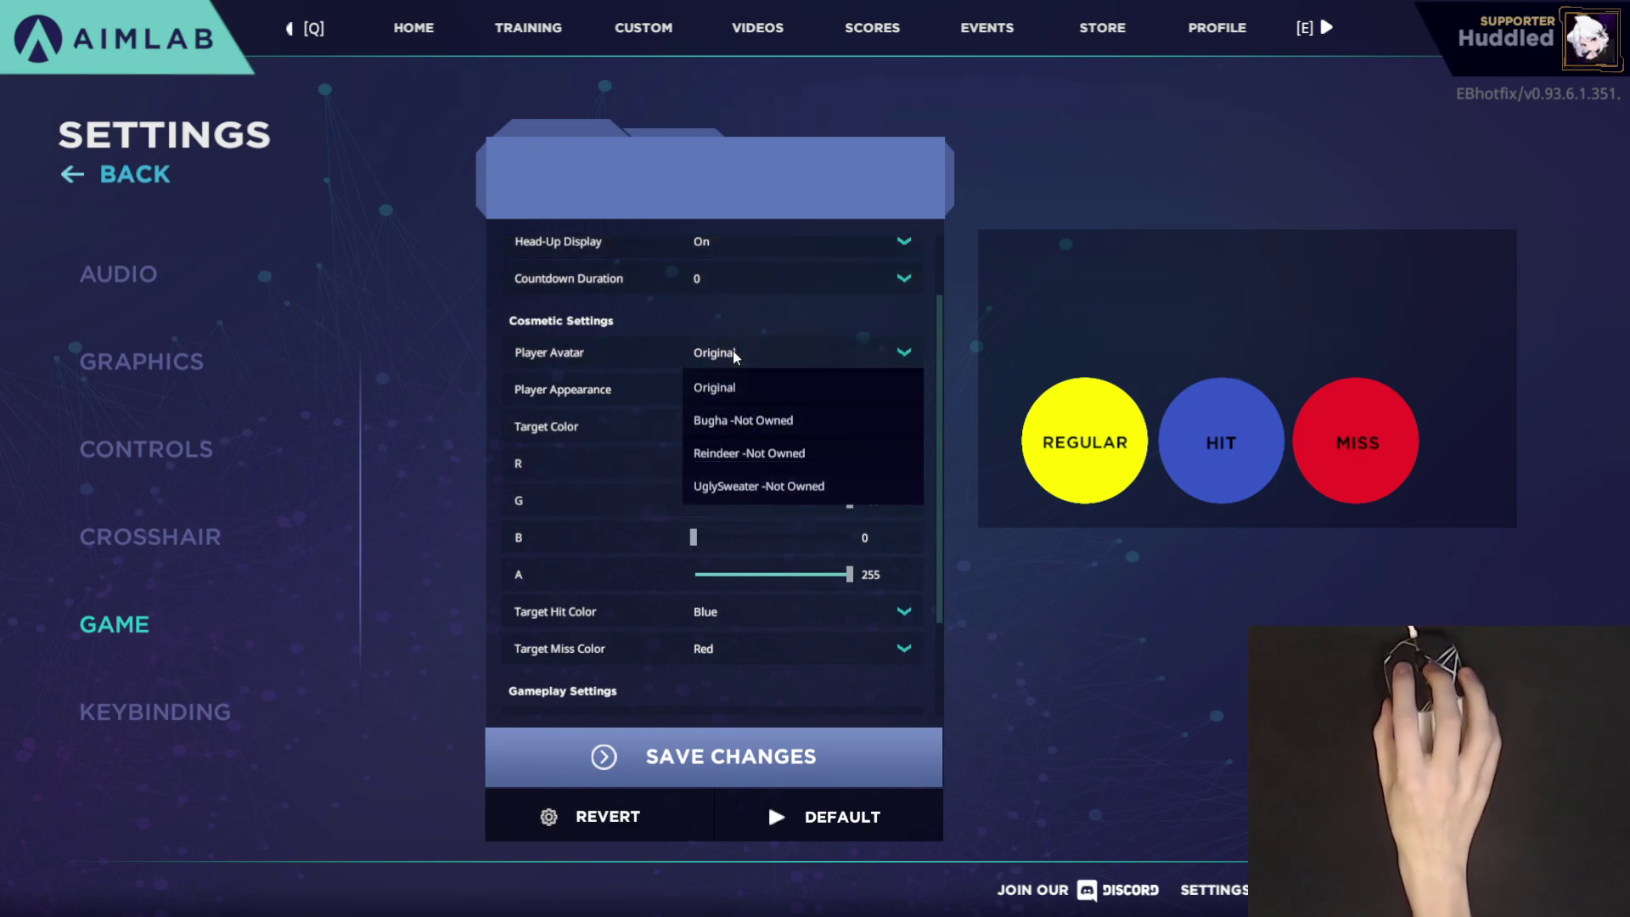
pyautogui.click(722, 388)
pyautogui.click(726, 392)
pyautogui.click(727, 399)
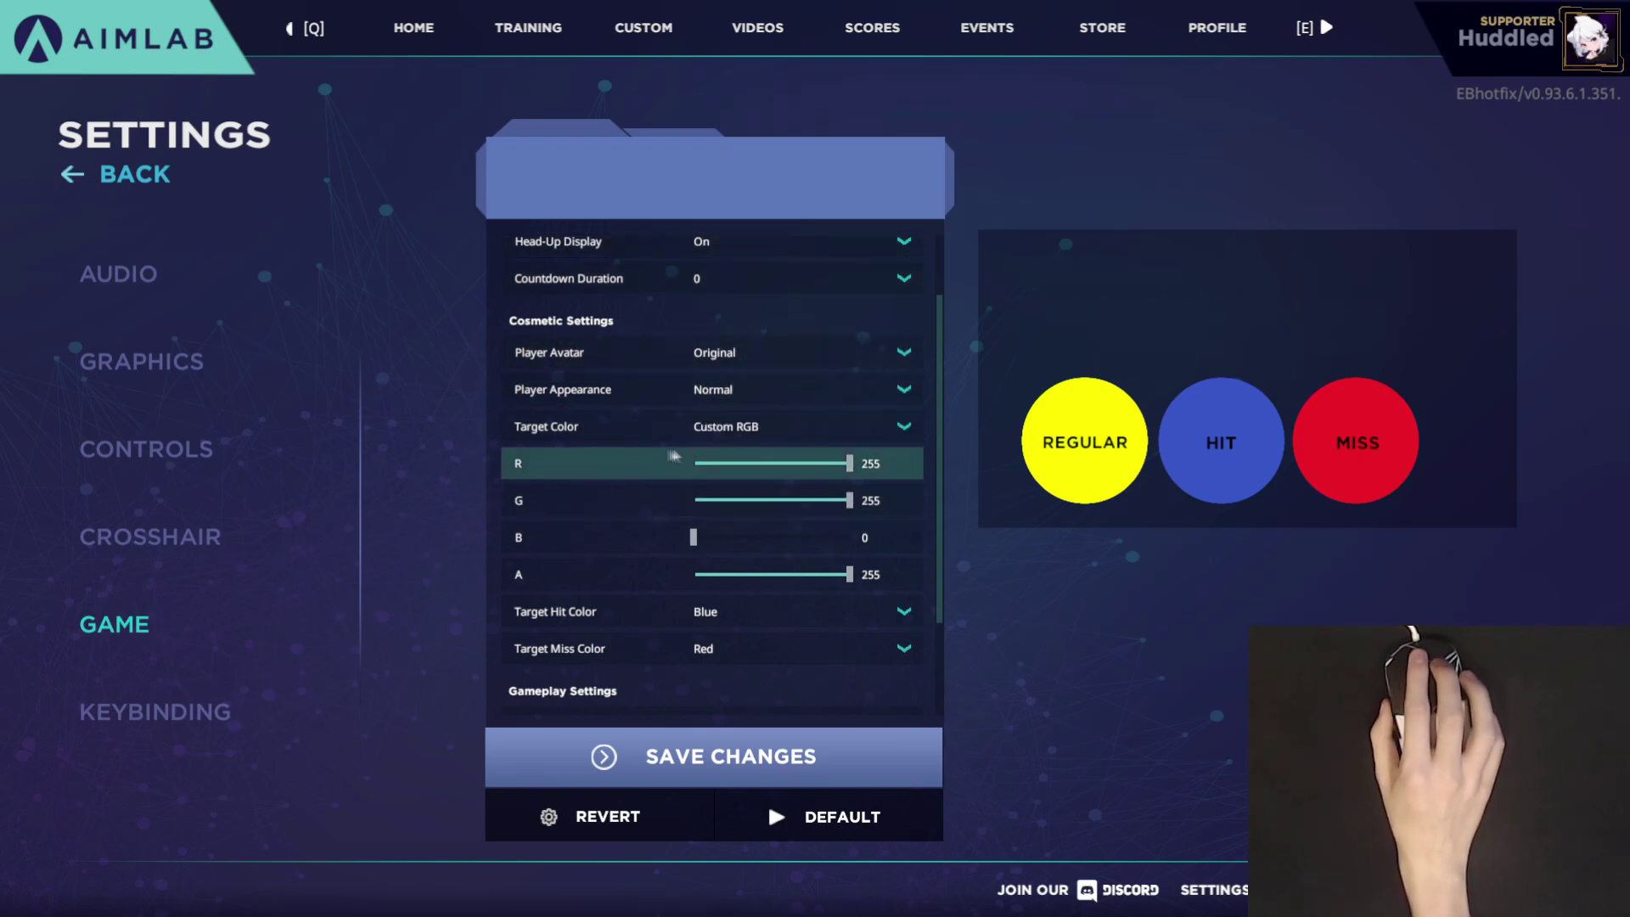
# View the Target Color choices, keep Custom RGB, and review the gameplay settings for camera and weapon.
pyautogui.scroll(-1, 679, 462)
pyautogui.click(788, 346)
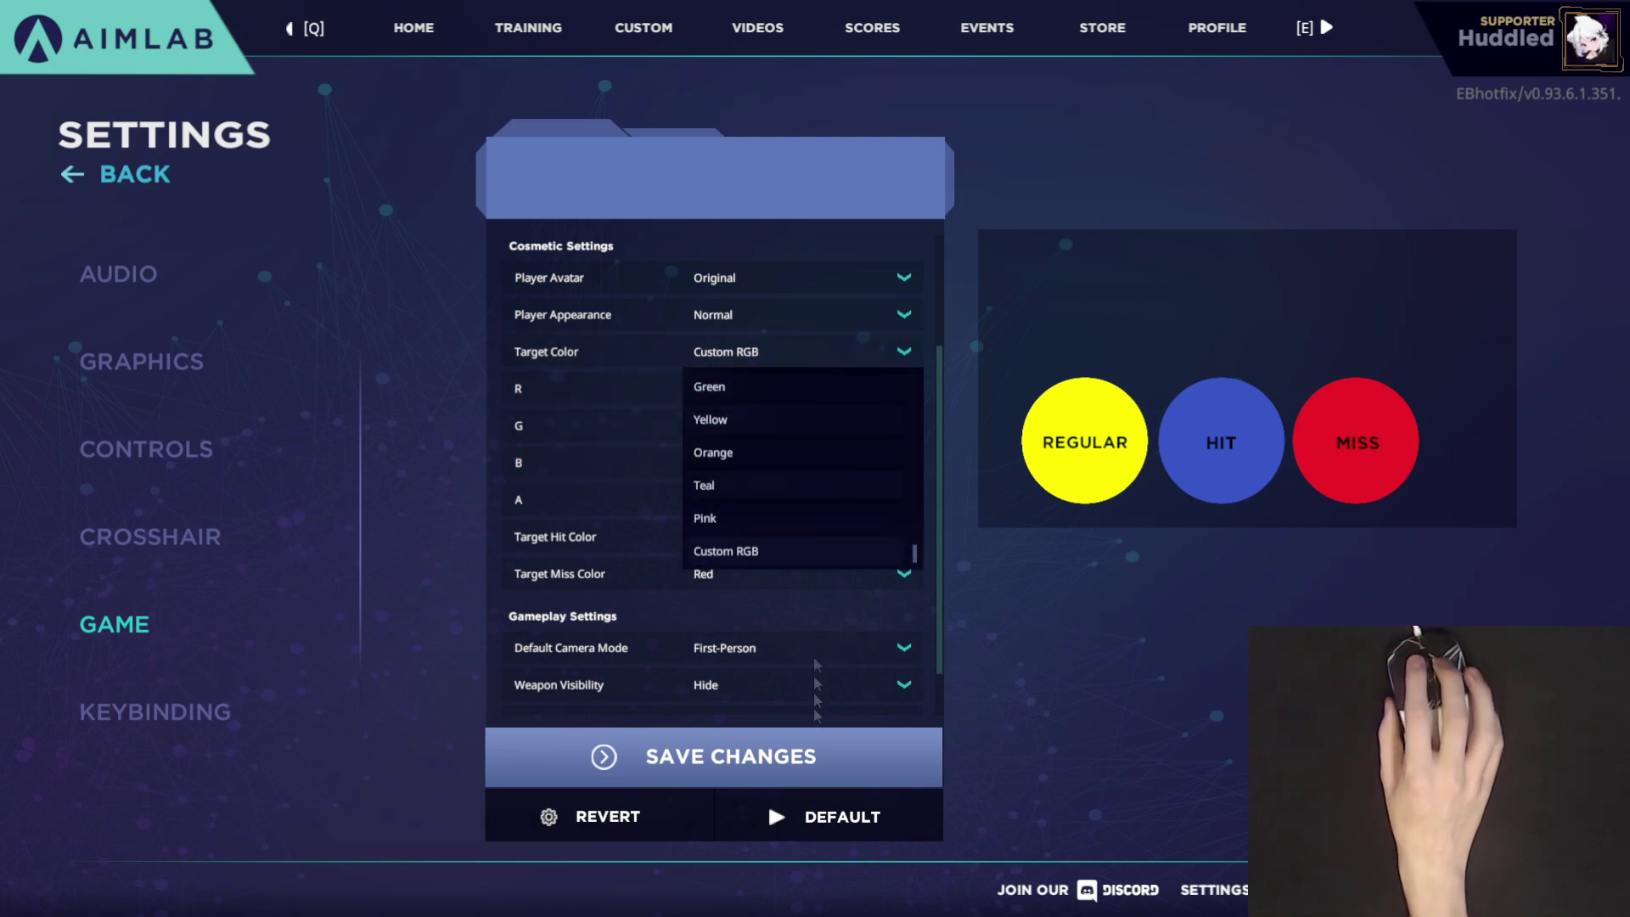
pyautogui.click(892, 551)
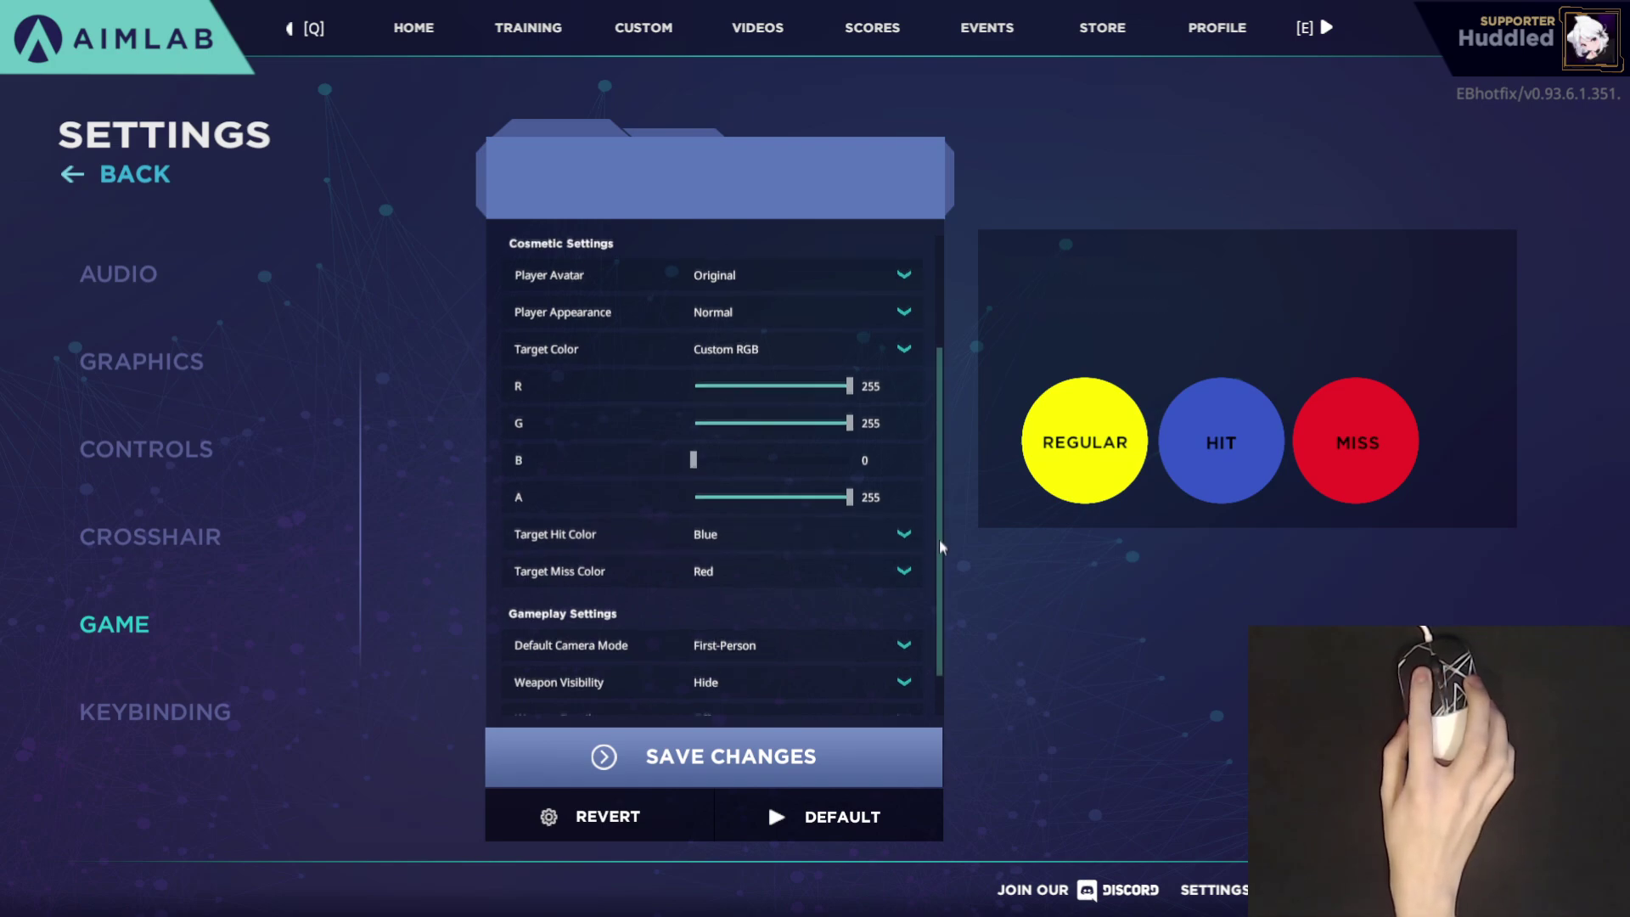
pyautogui.moveTo(939, 538); pyautogui.dragTo(940, 590)
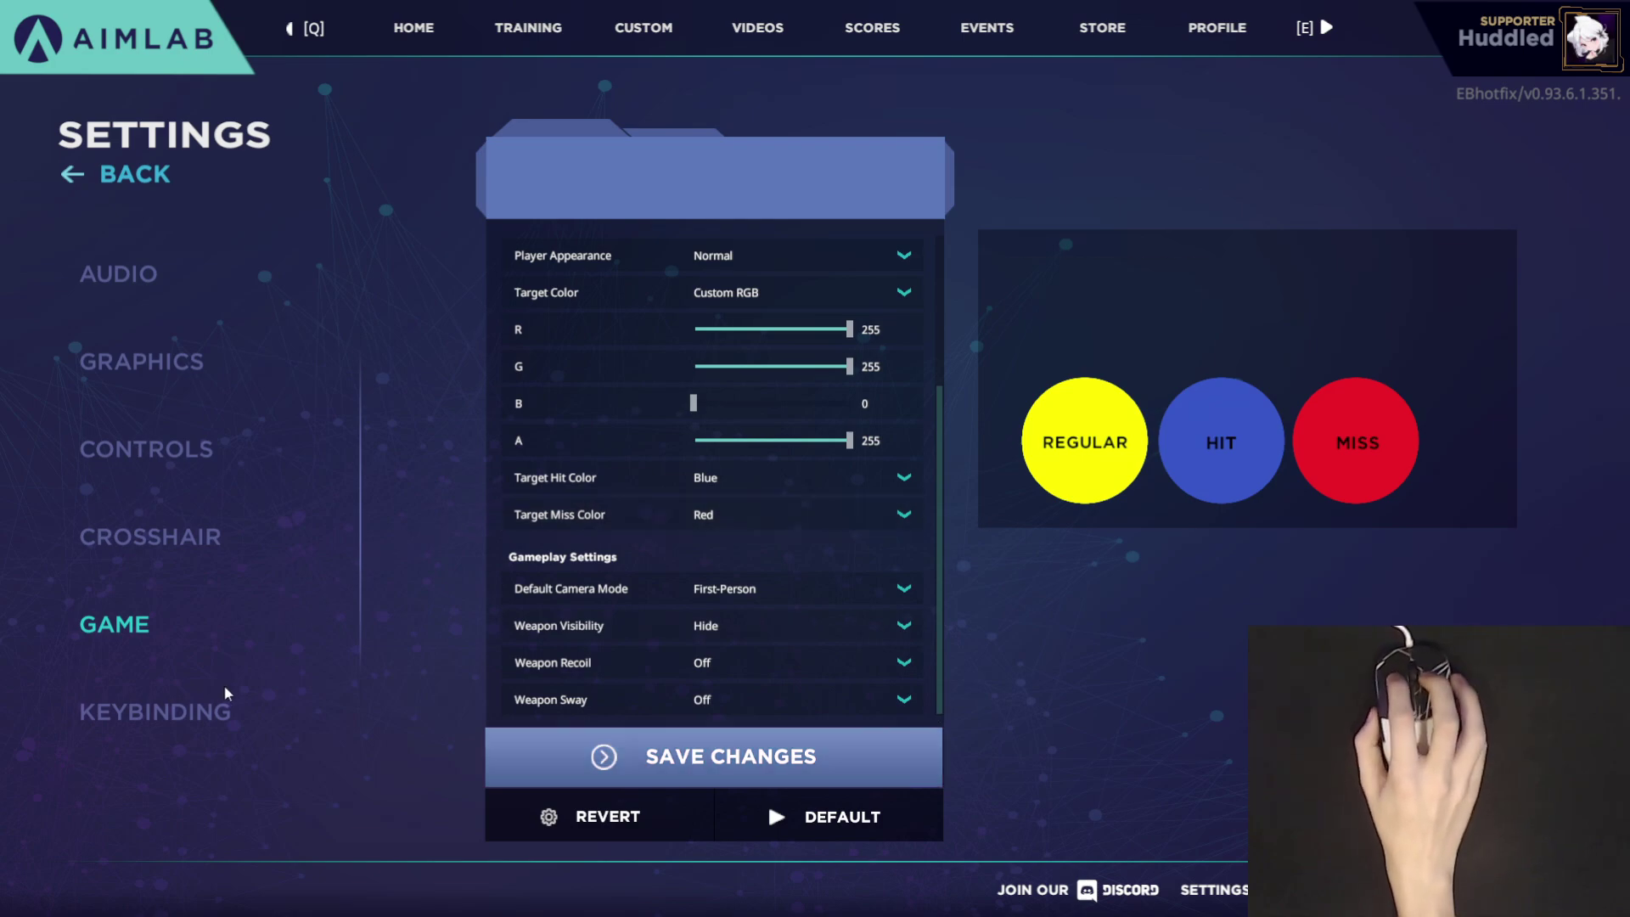
# Review the keyboard and mouse keybindings, then leave the settings.
pyautogui.click(172, 711)
pyautogui.scroll(-3, 670, 493)
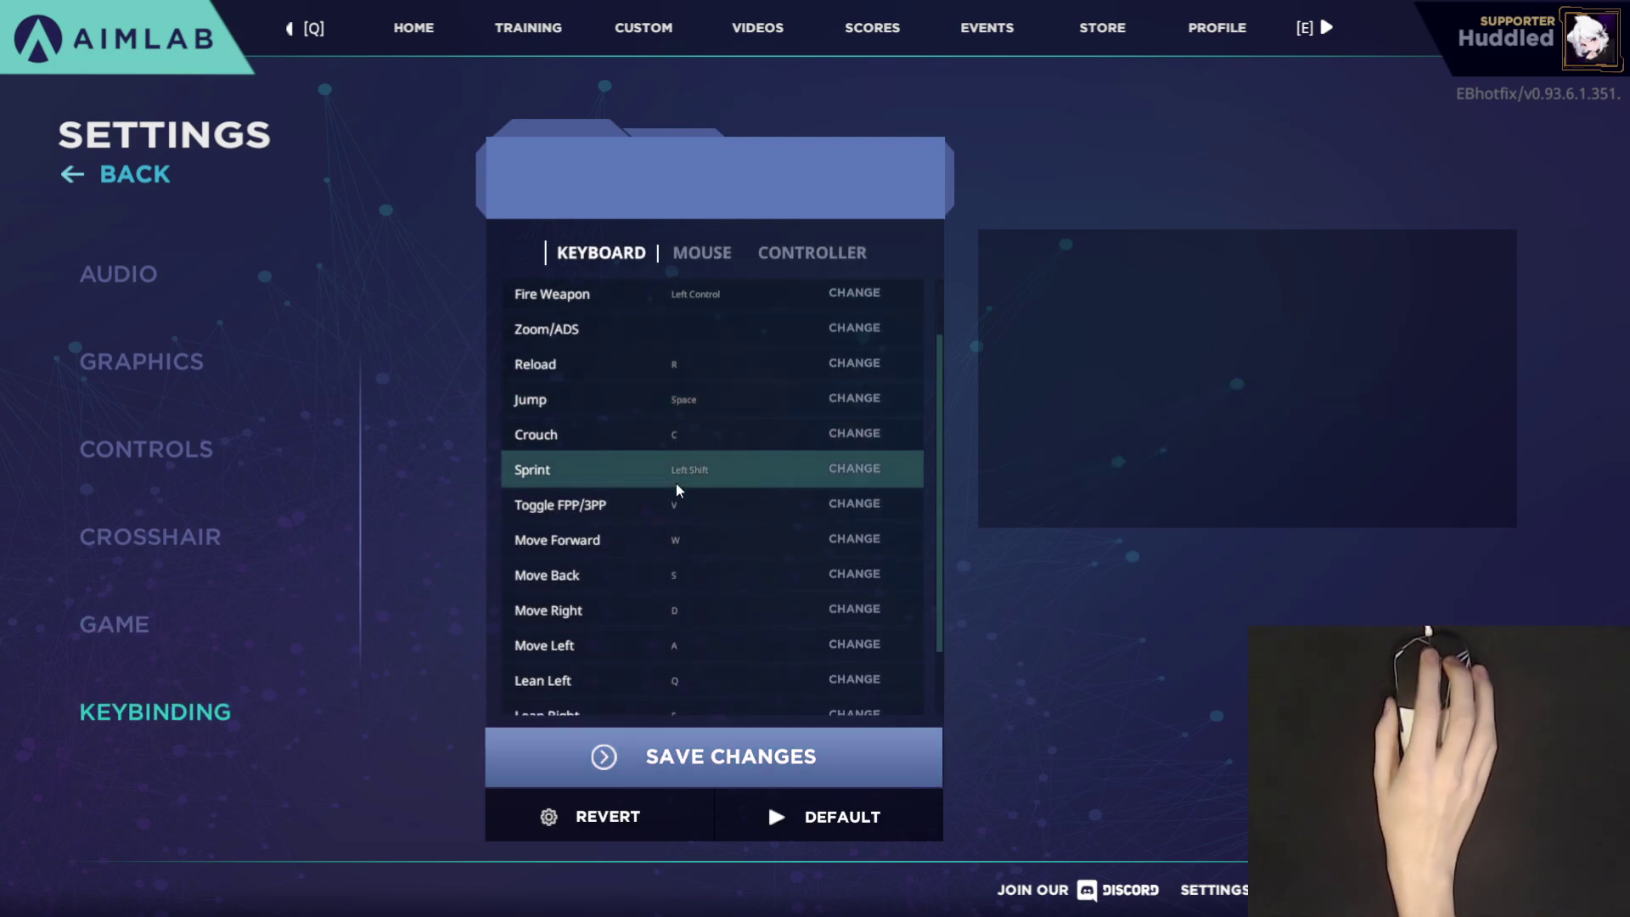
pyautogui.scroll(3, 677, 490)
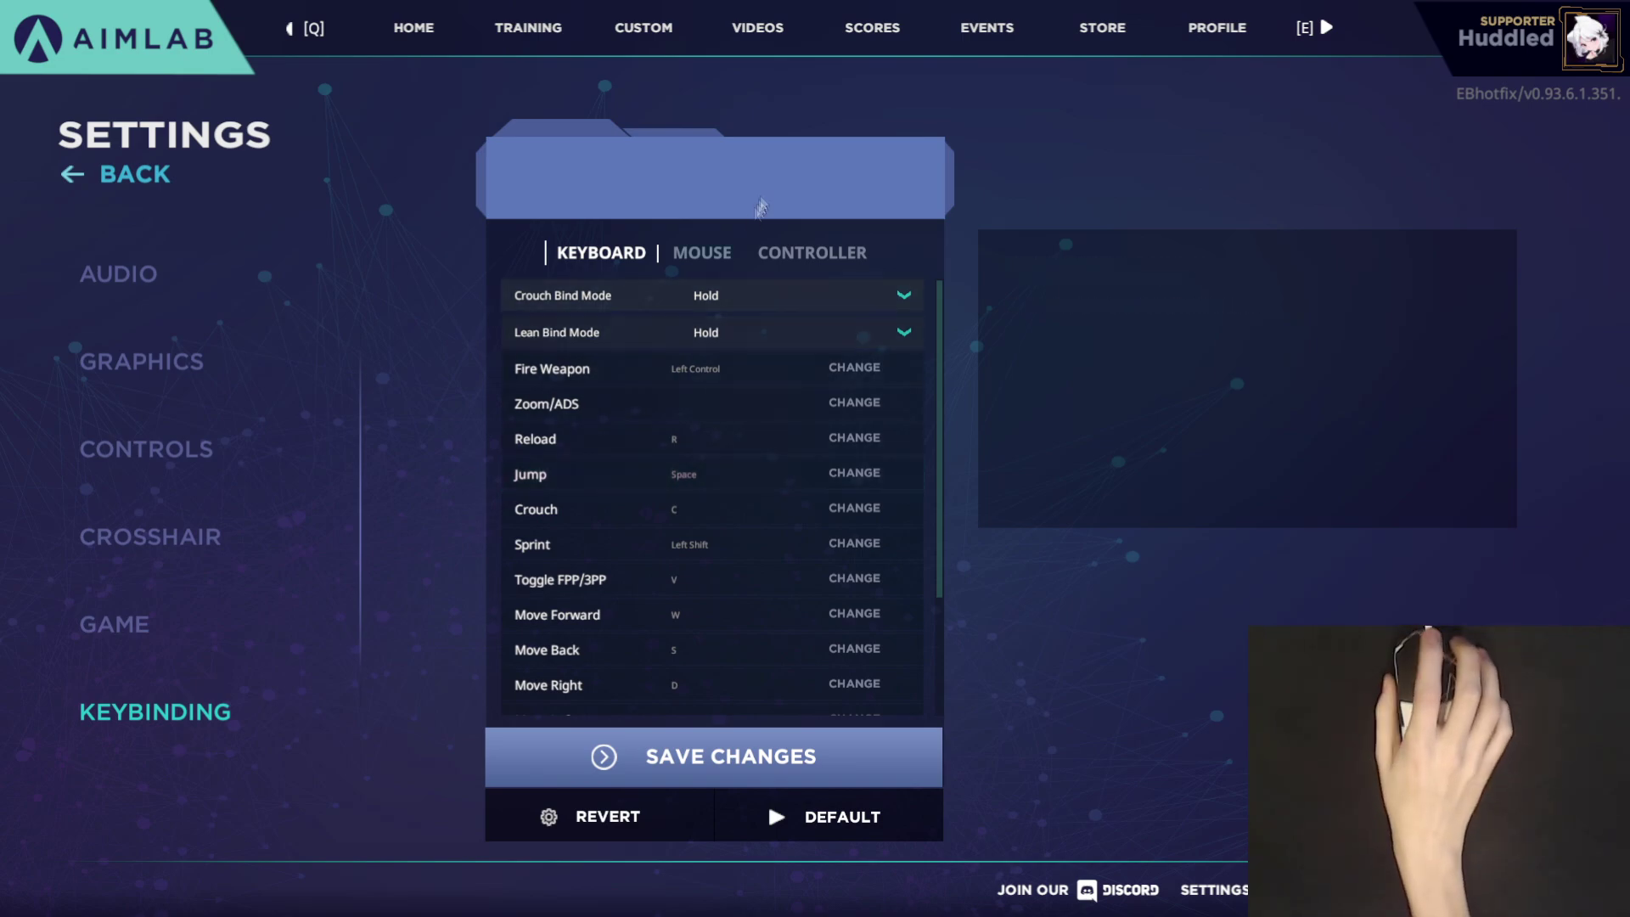
pyautogui.click(702, 252)
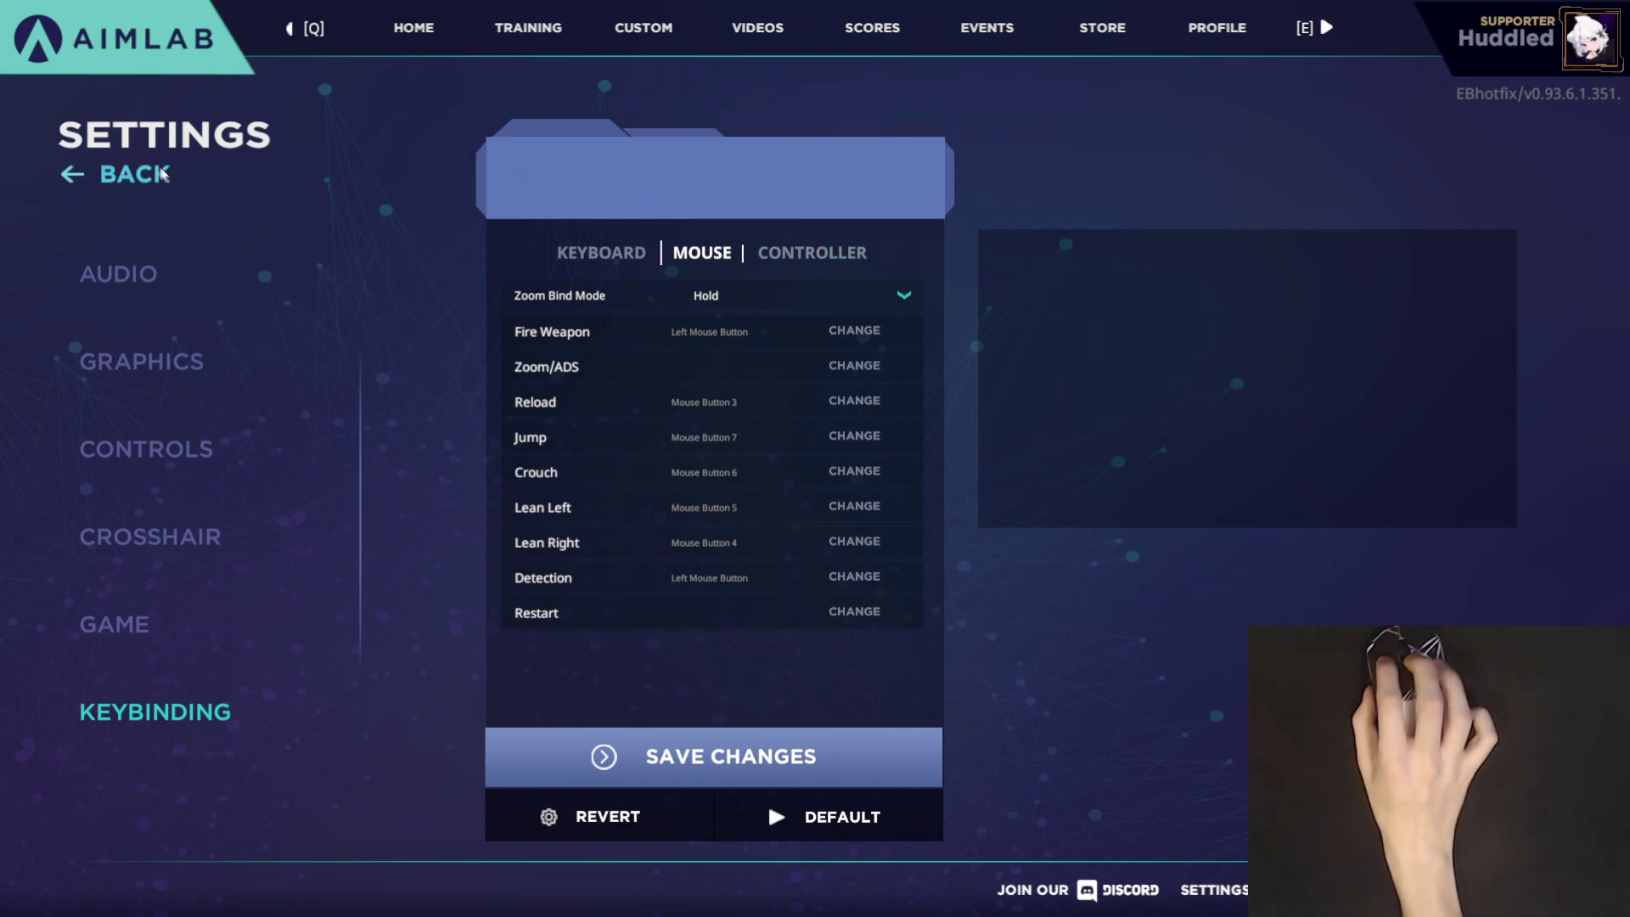
pyautogui.click(122, 179)
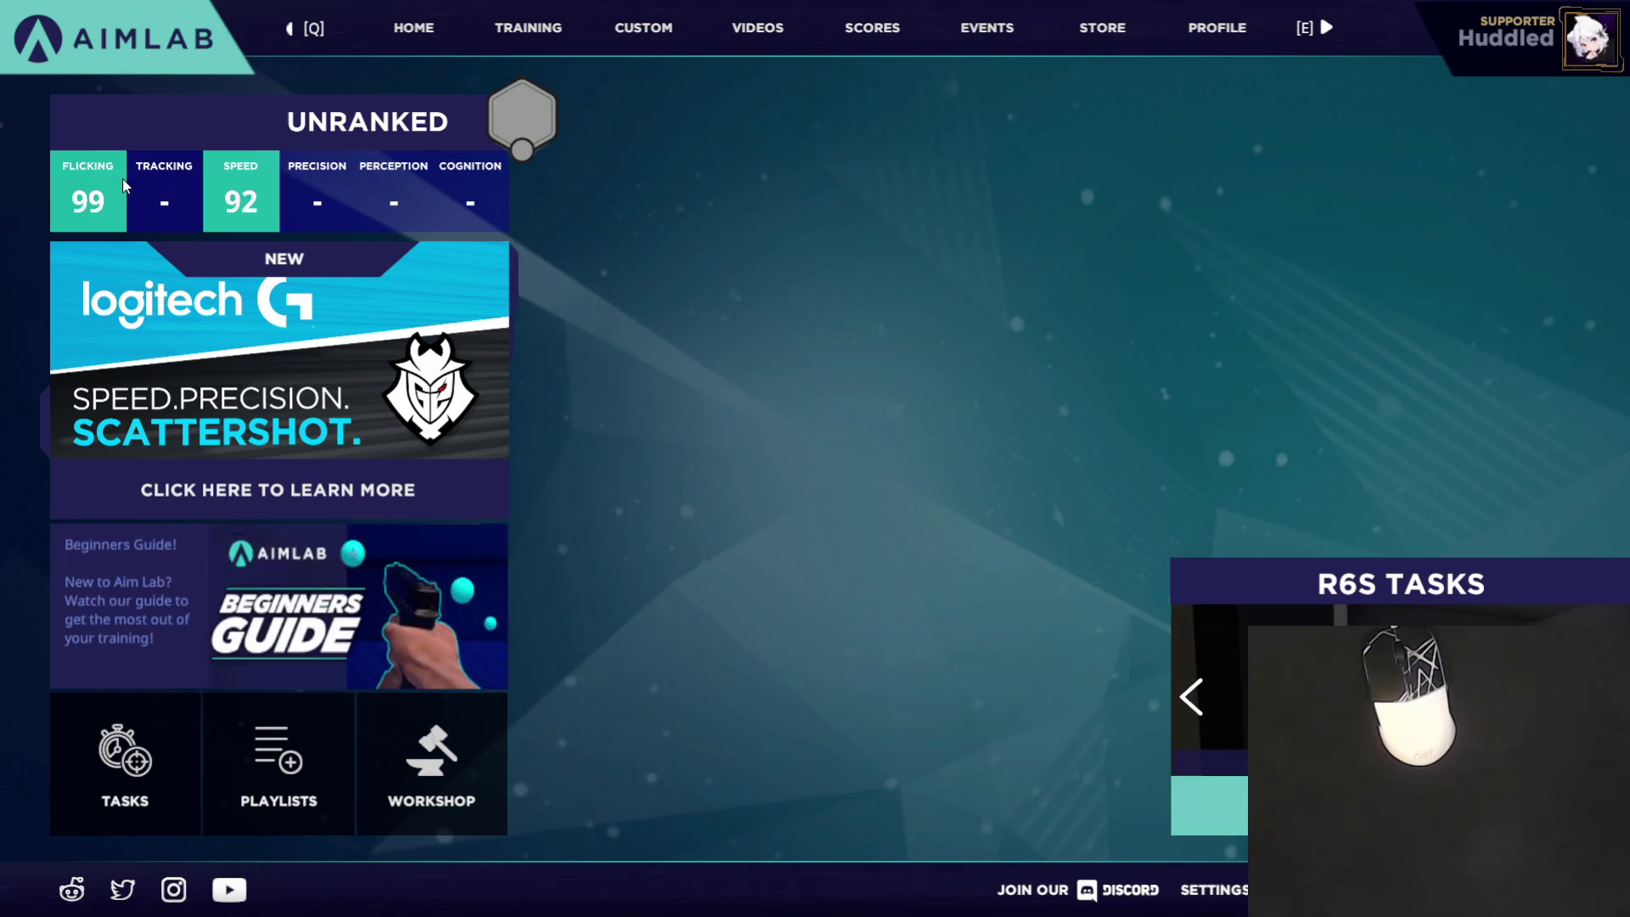
# Look over the training tasks and open the Graybox map editor among the custom tools.
pyautogui.click(546, 24)
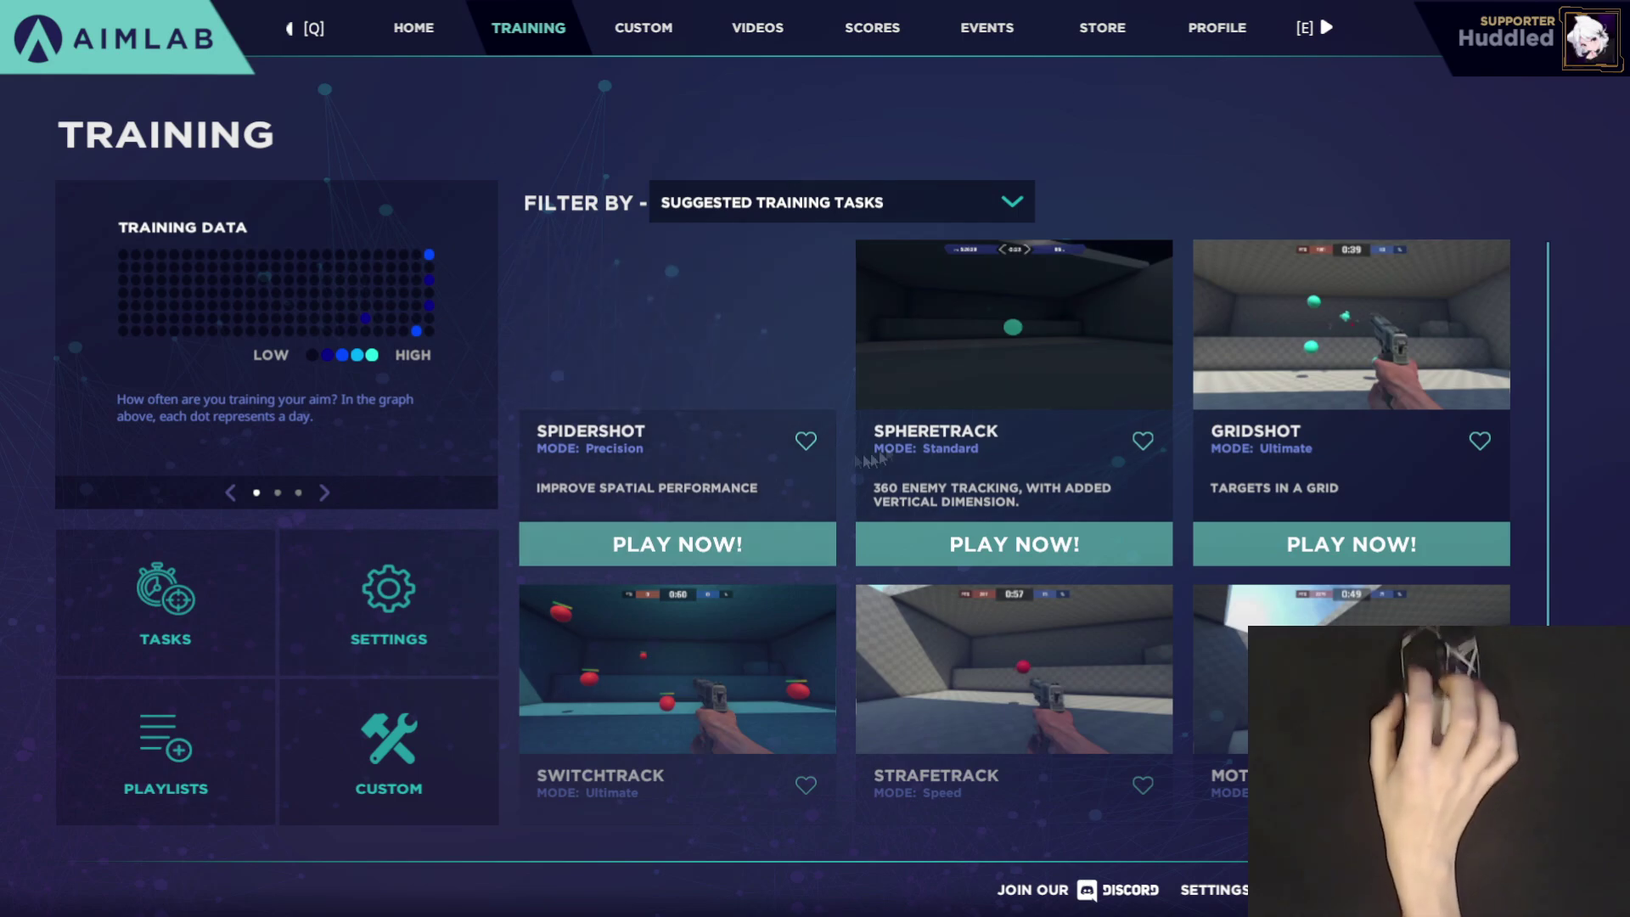
pyautogui.click(657, 26)
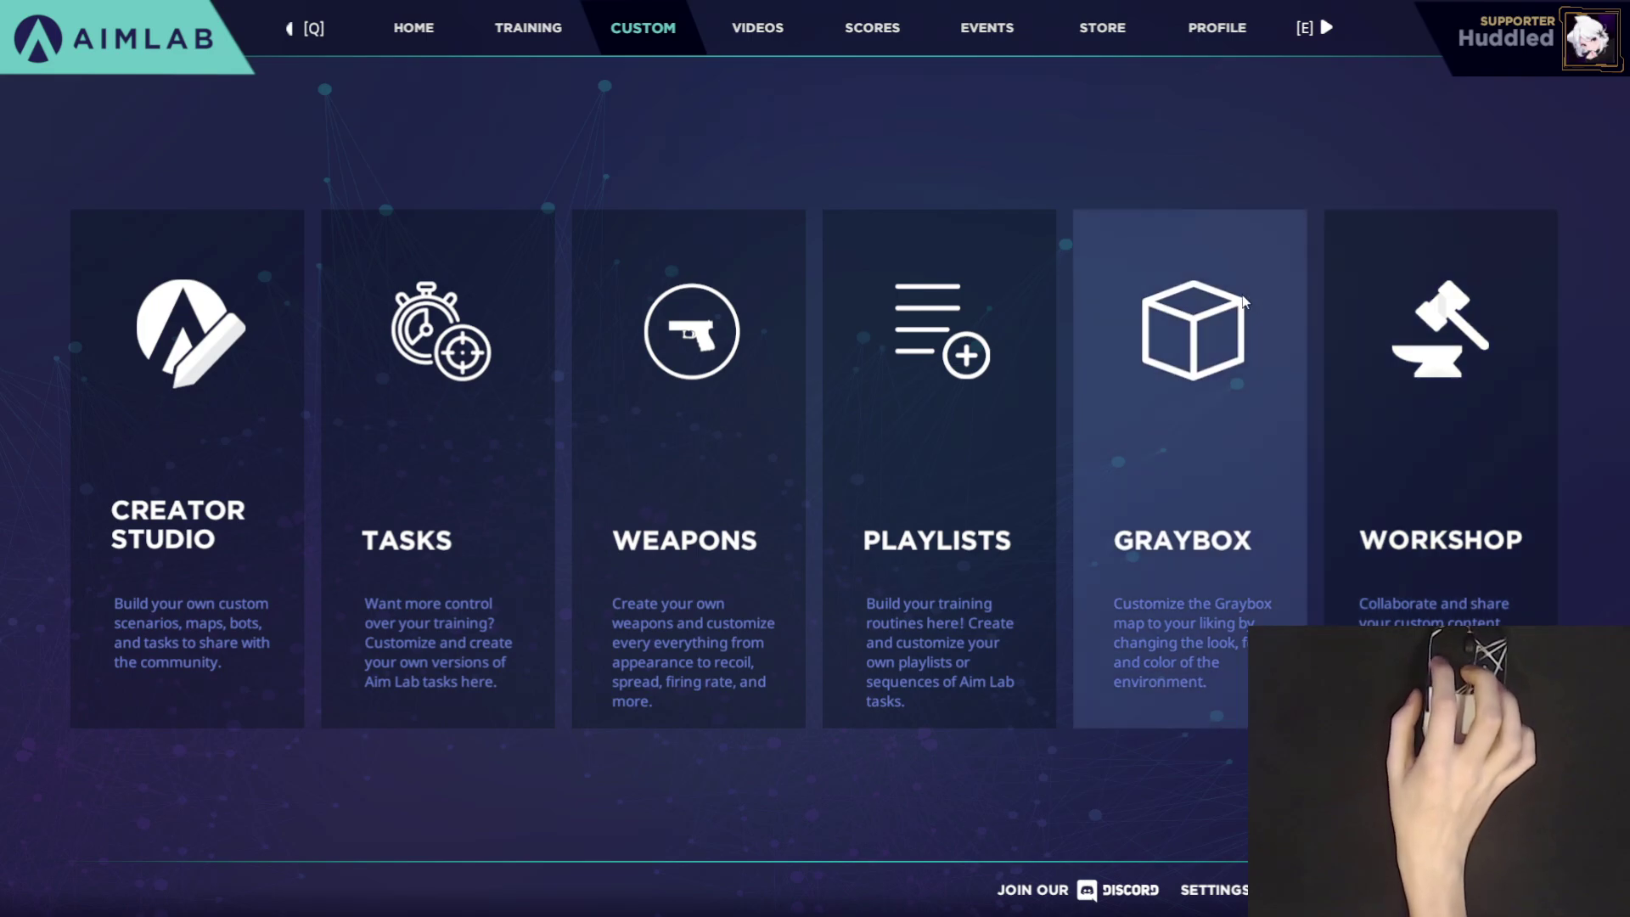
pyautogui.click(1241, 294)
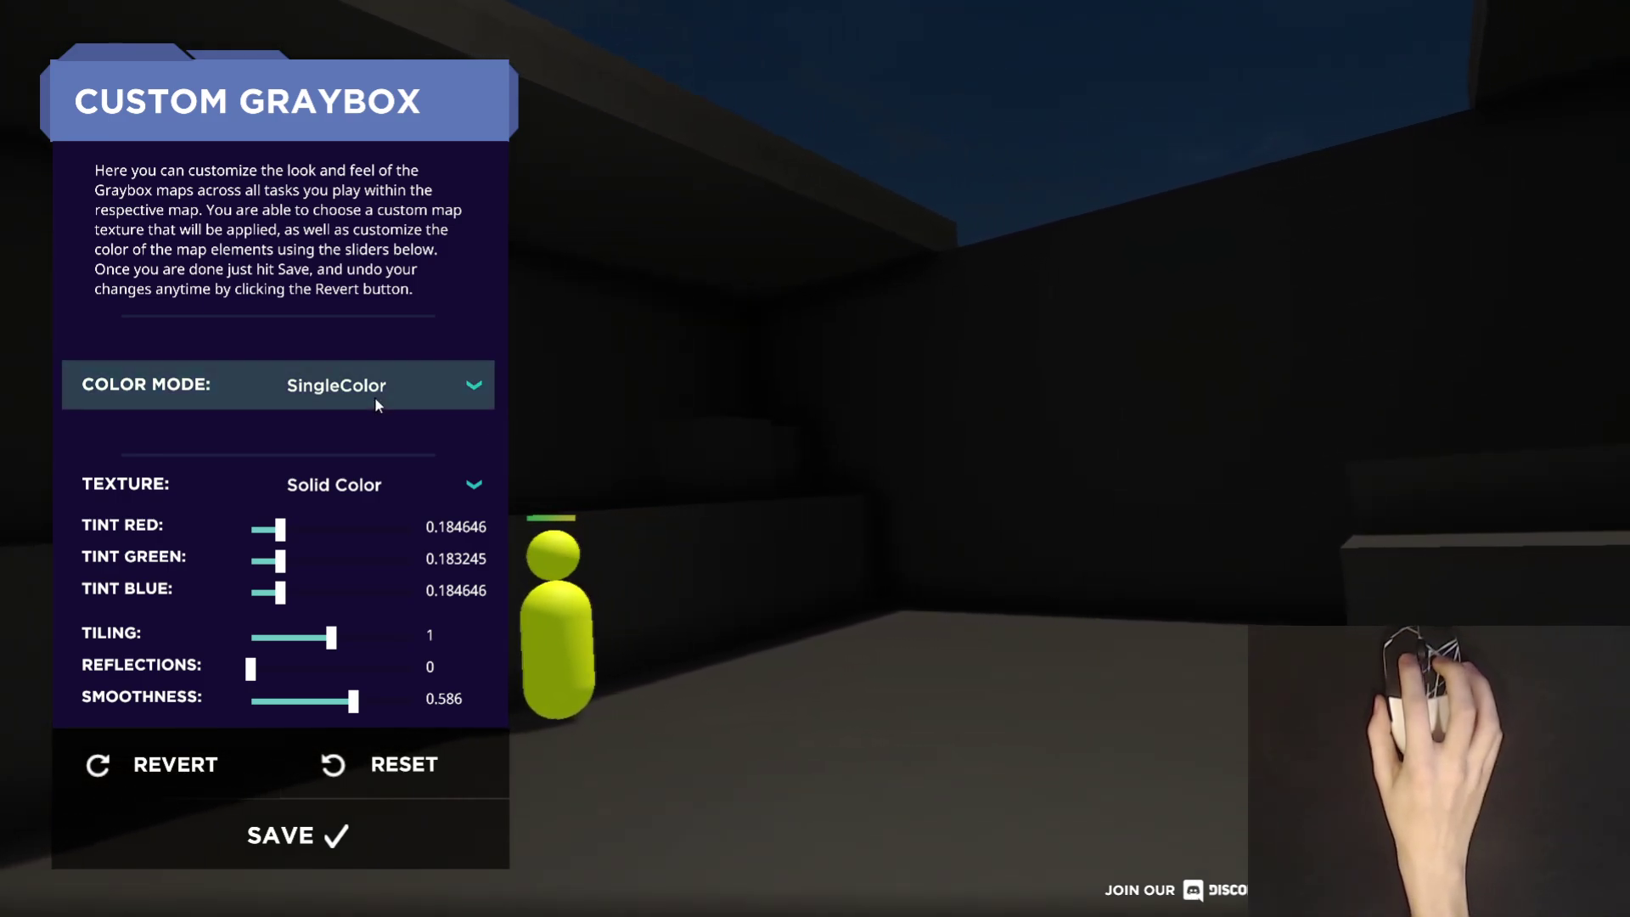
# Switch the graybox color mode to Individual, then set it back to SingleColor.
pyautogui.click(437, 391)
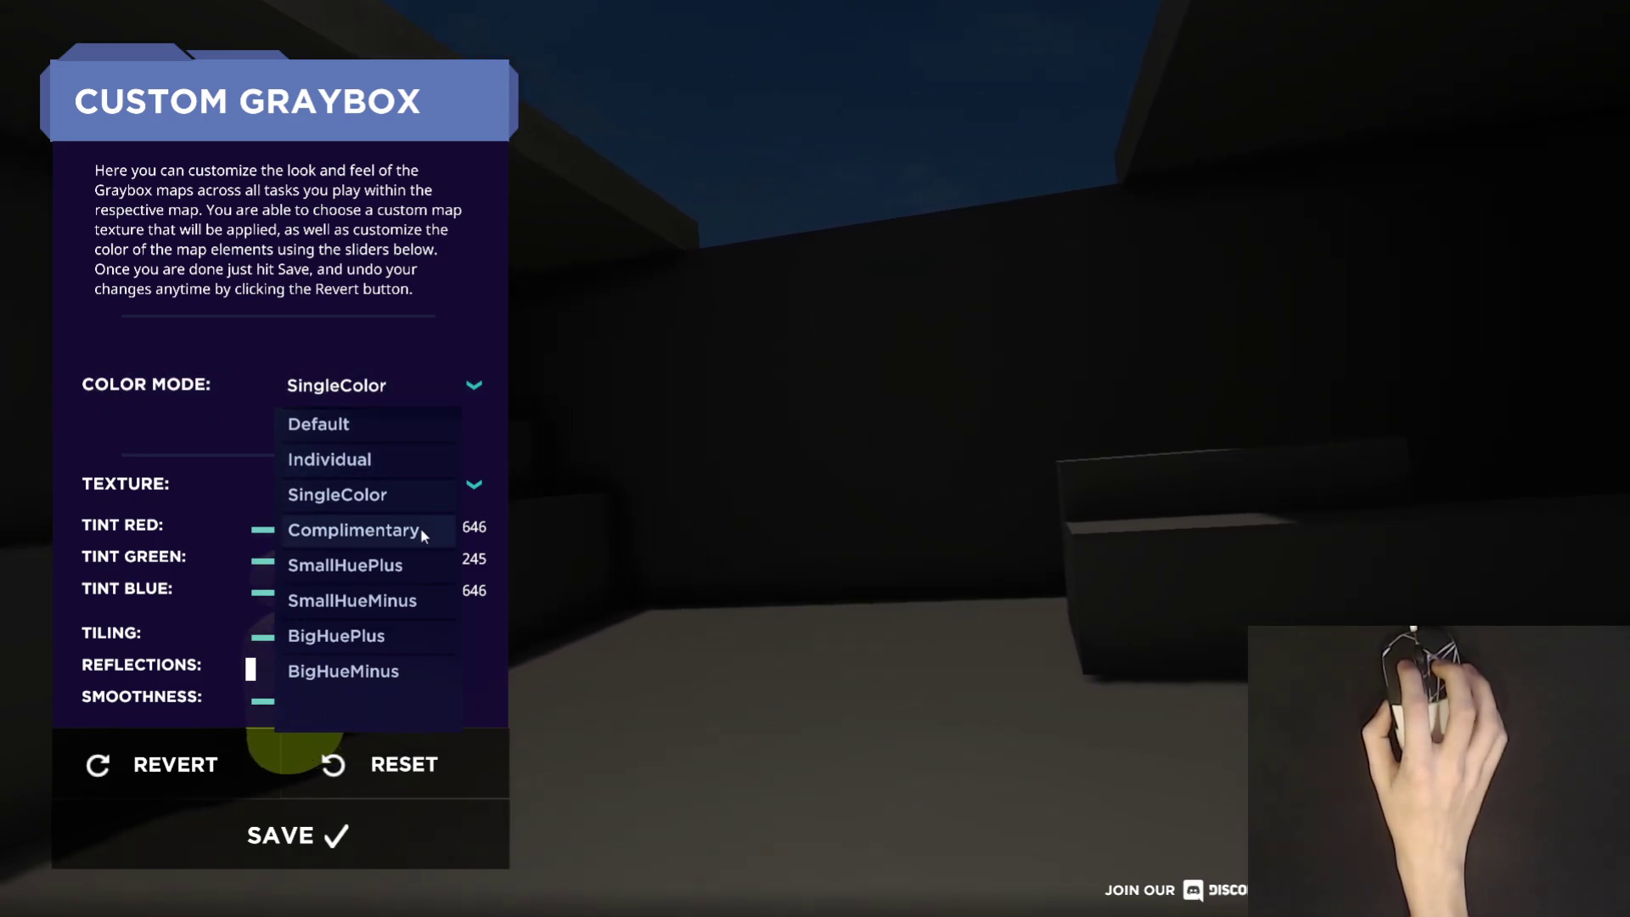
pyautogui.click(360, 459)
pyautogui.click(356, 387)
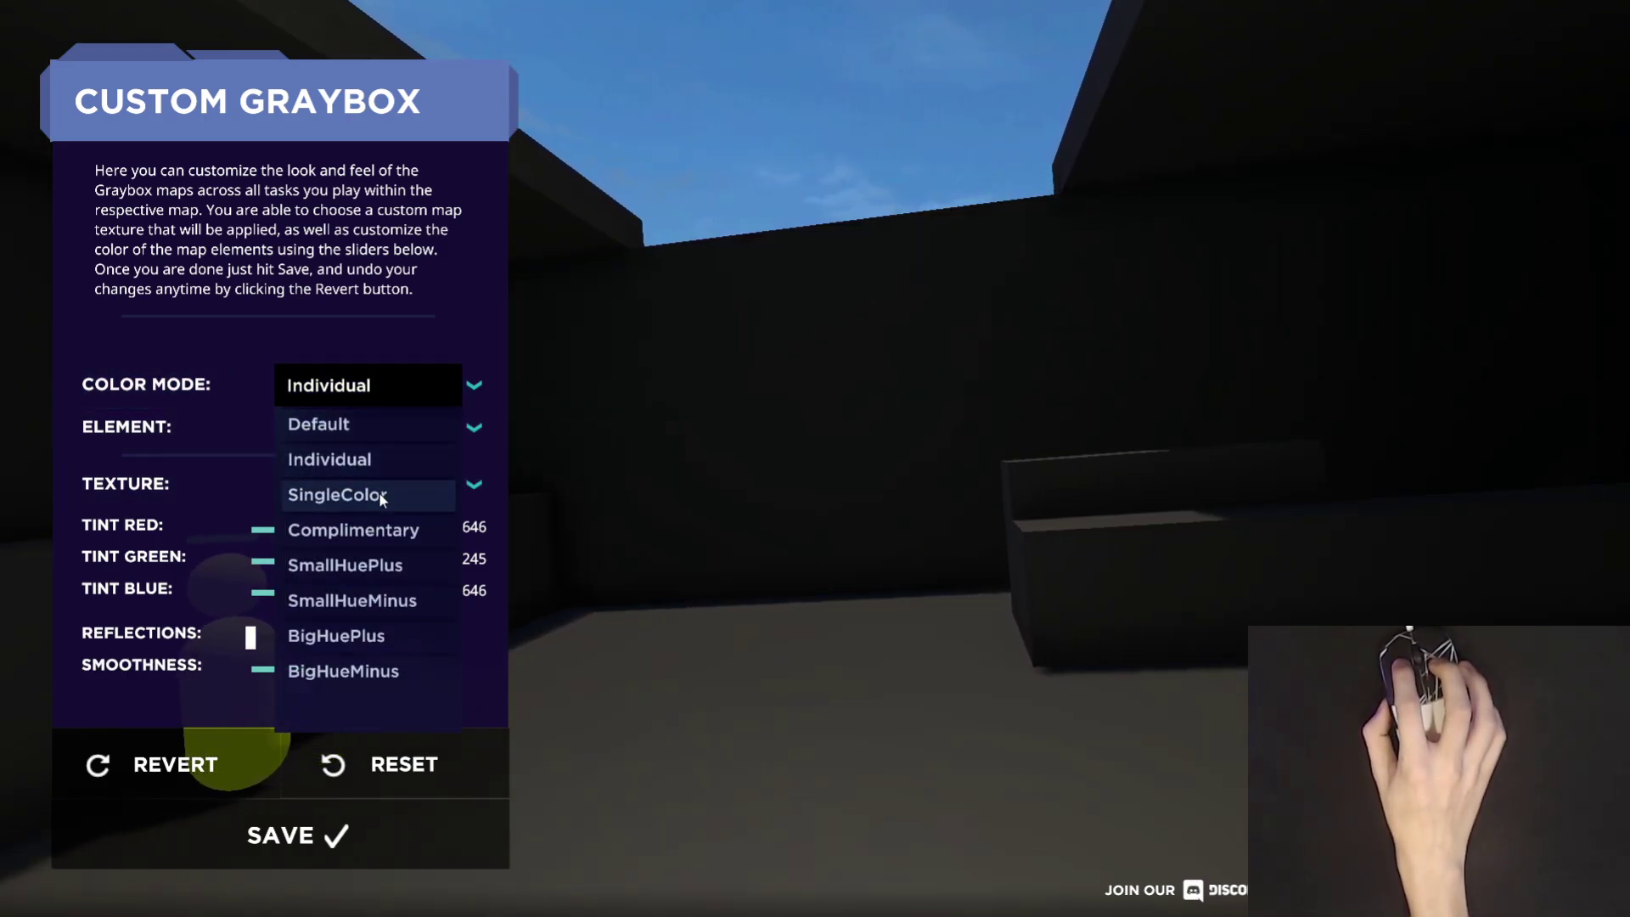
pyautogui.click(378, 491)
# Try the Brick texture and then the Pinstripe texture on the graybox map.
pyautogui.click(360, 484)
pyautogui.scroll(-1, 380, 578)
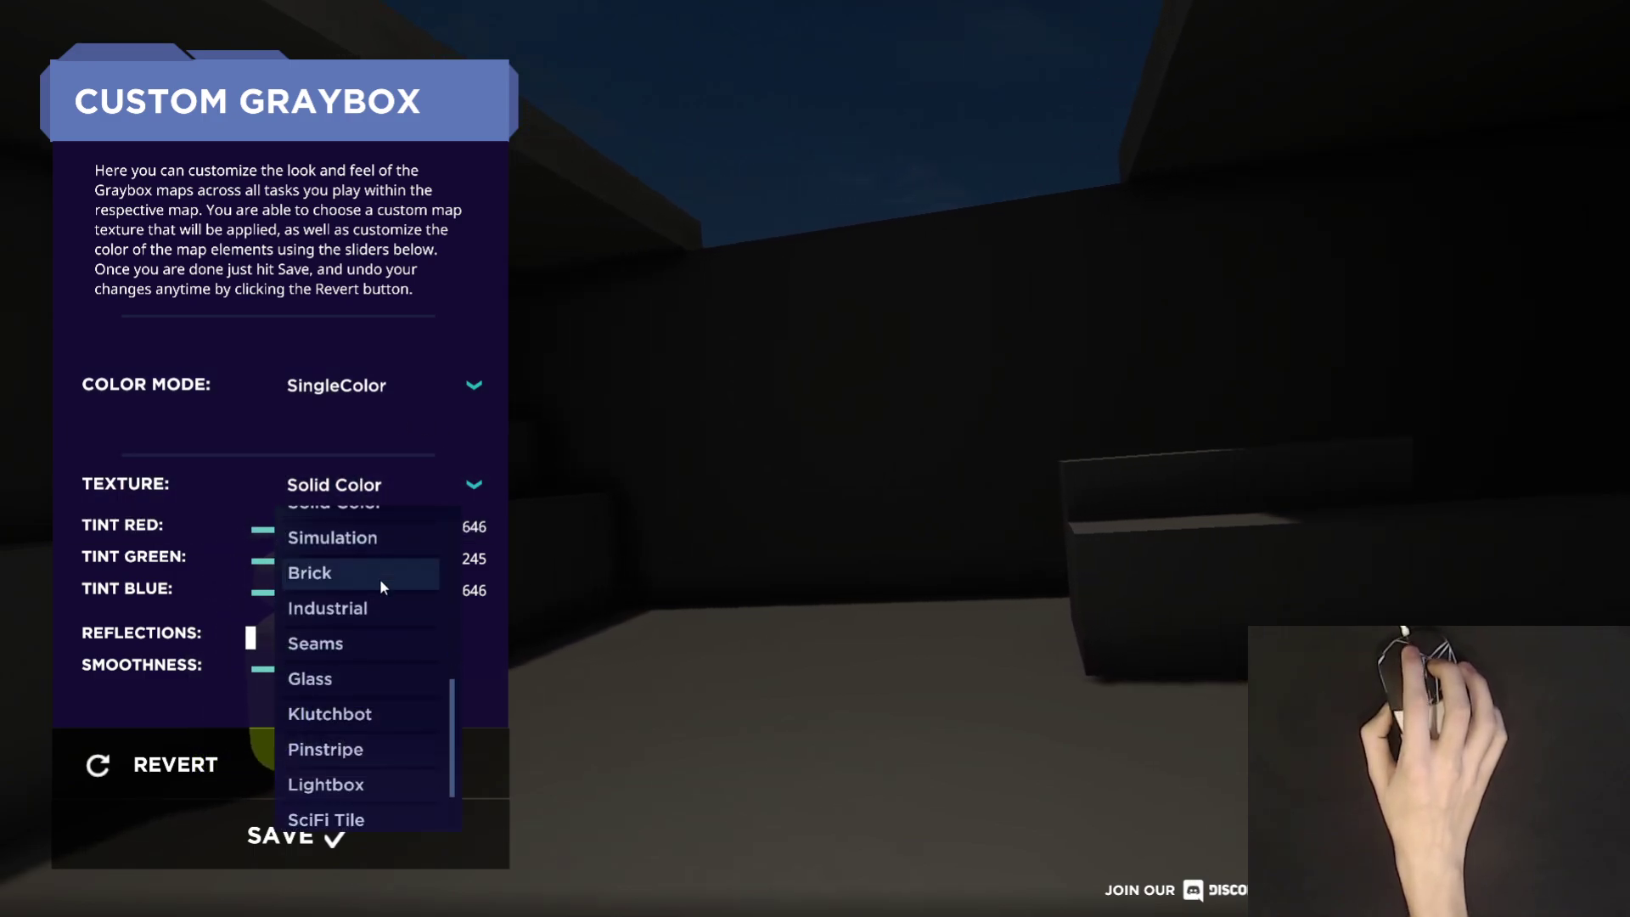
pyautogui.click(379, 578)
pyautogui.click(340, 486)
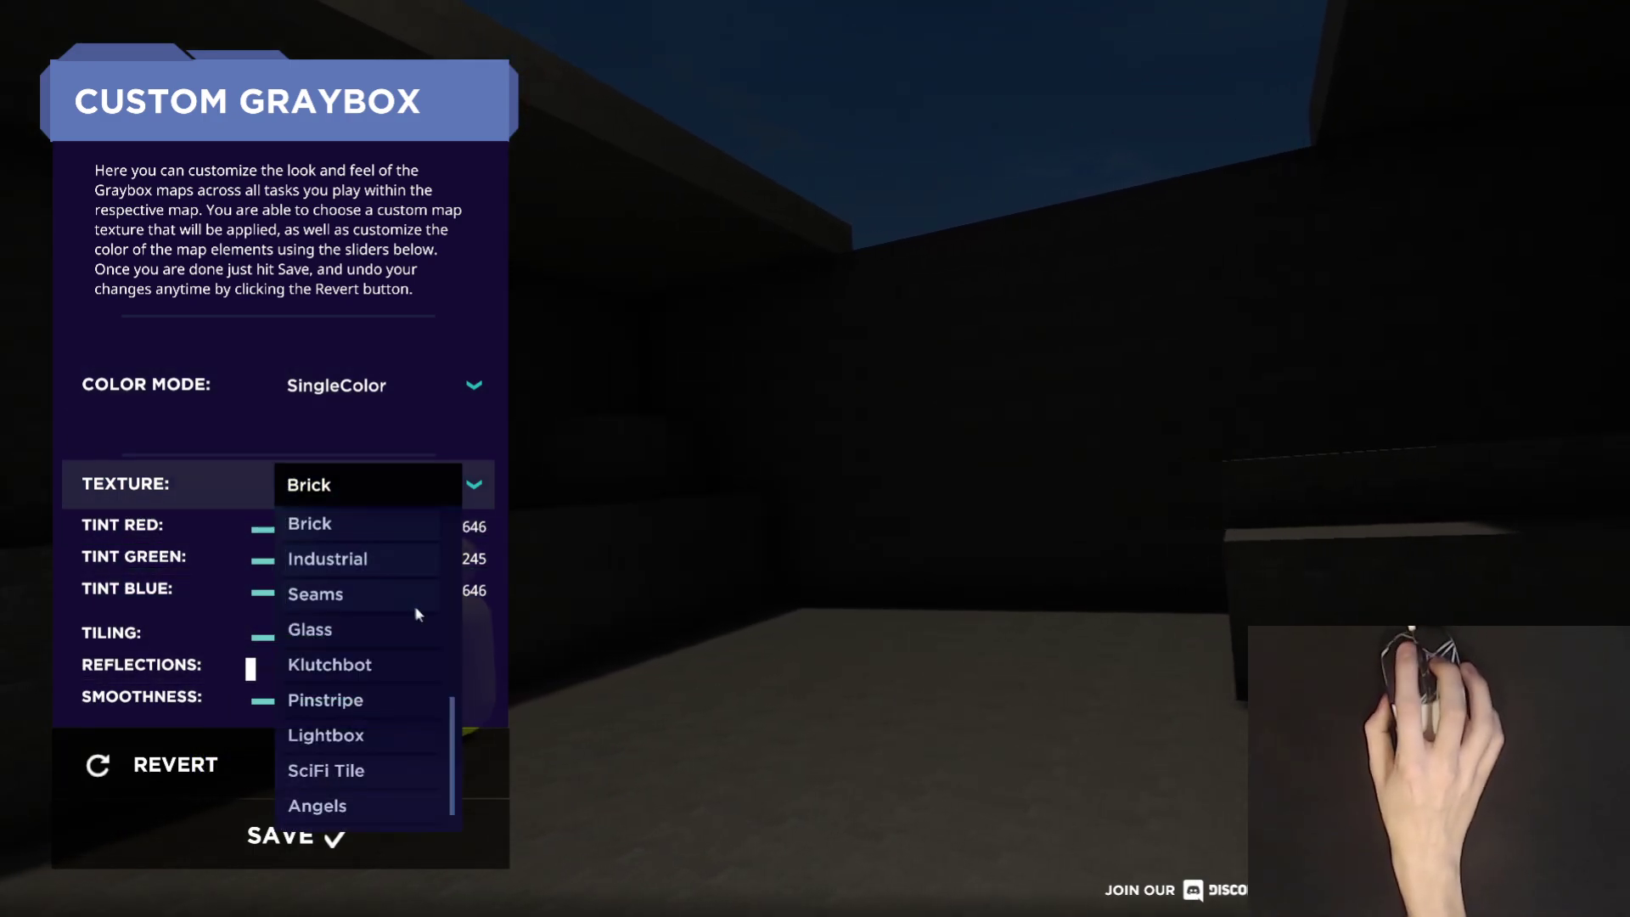
pyautogui.scroll(-1, 377, 629)
pyautogui.click(377, 674)
# Try the Angels texture and then the Crazy Fur texture on the graybox map.
pyautogui.click(395, 486)
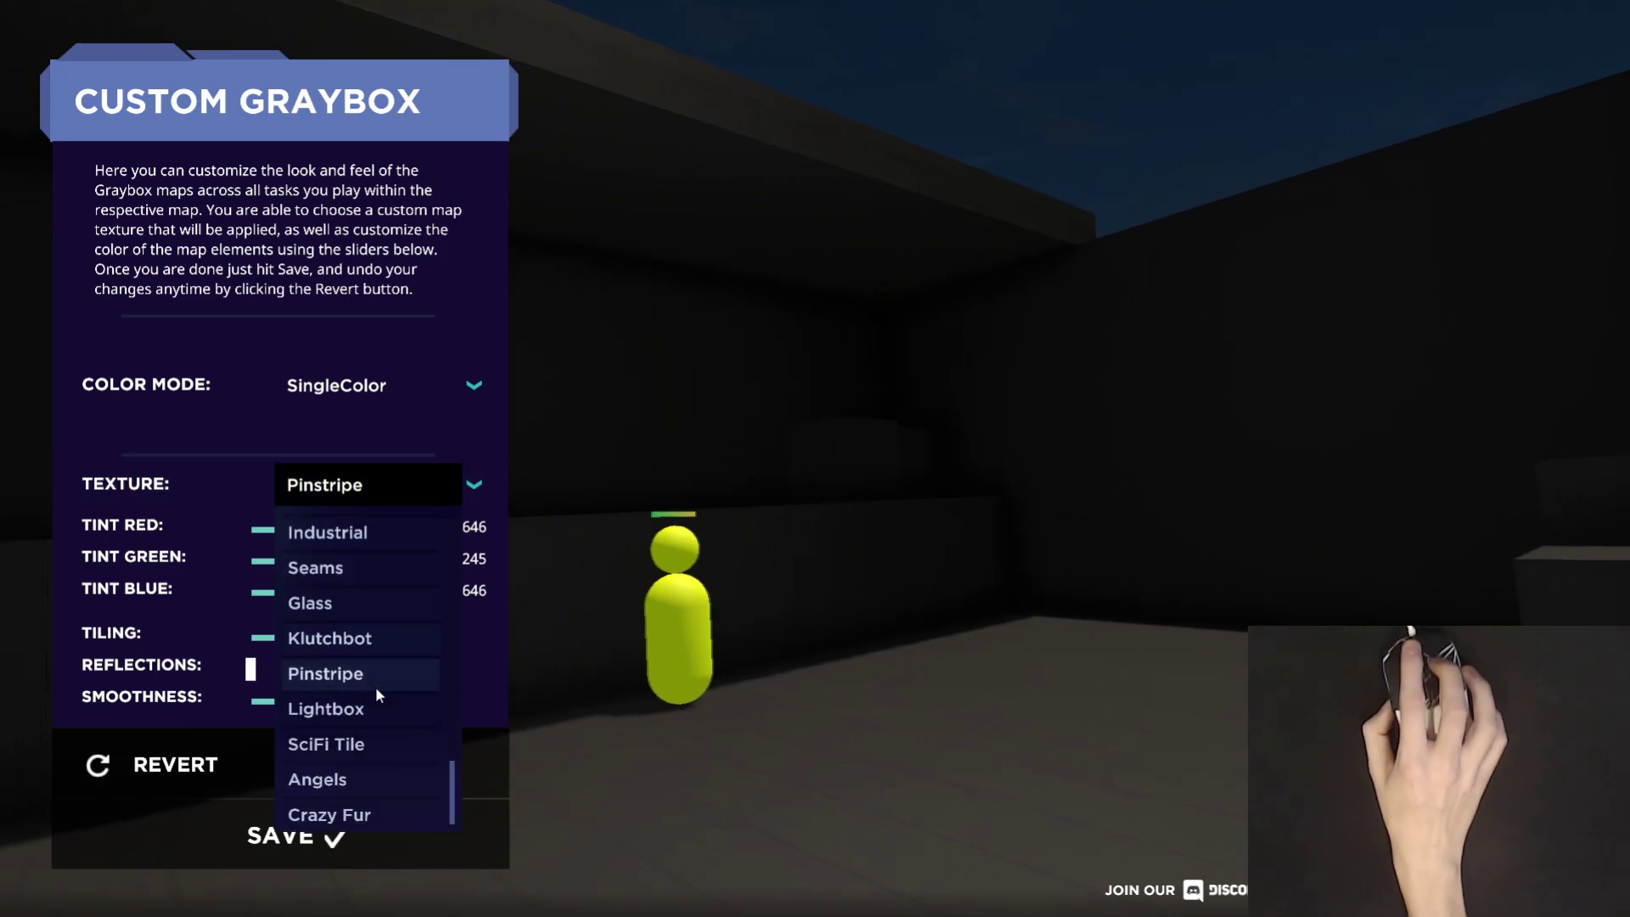
pyautogui.click(377, 783)
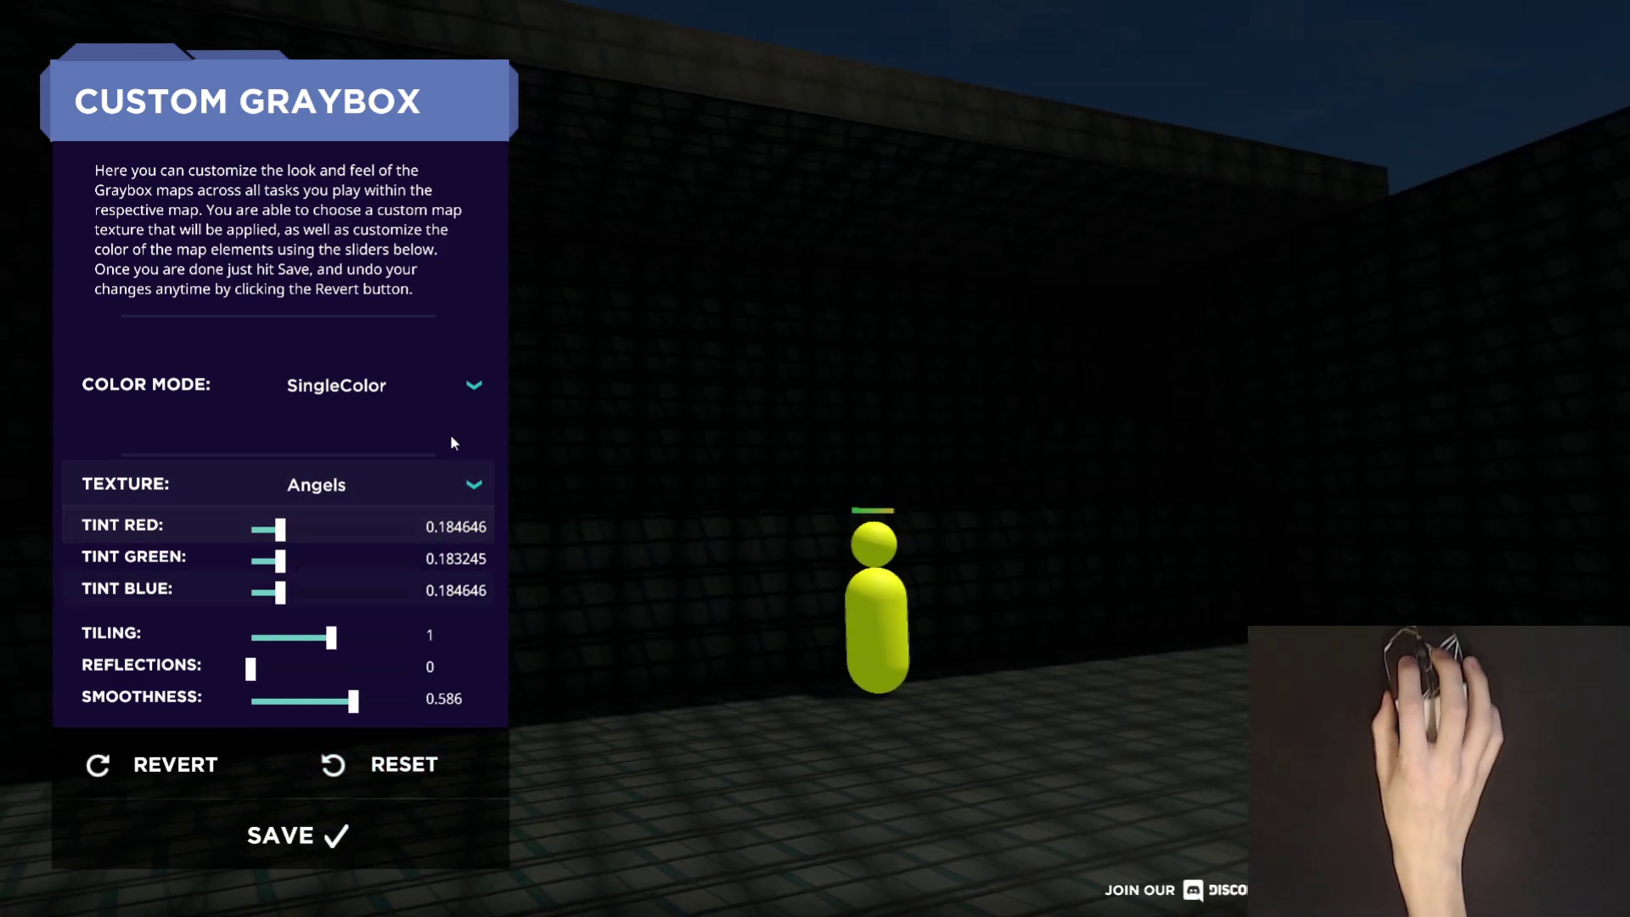
pyautogui.click(382, 486)
pyautogui.click(355, 814)
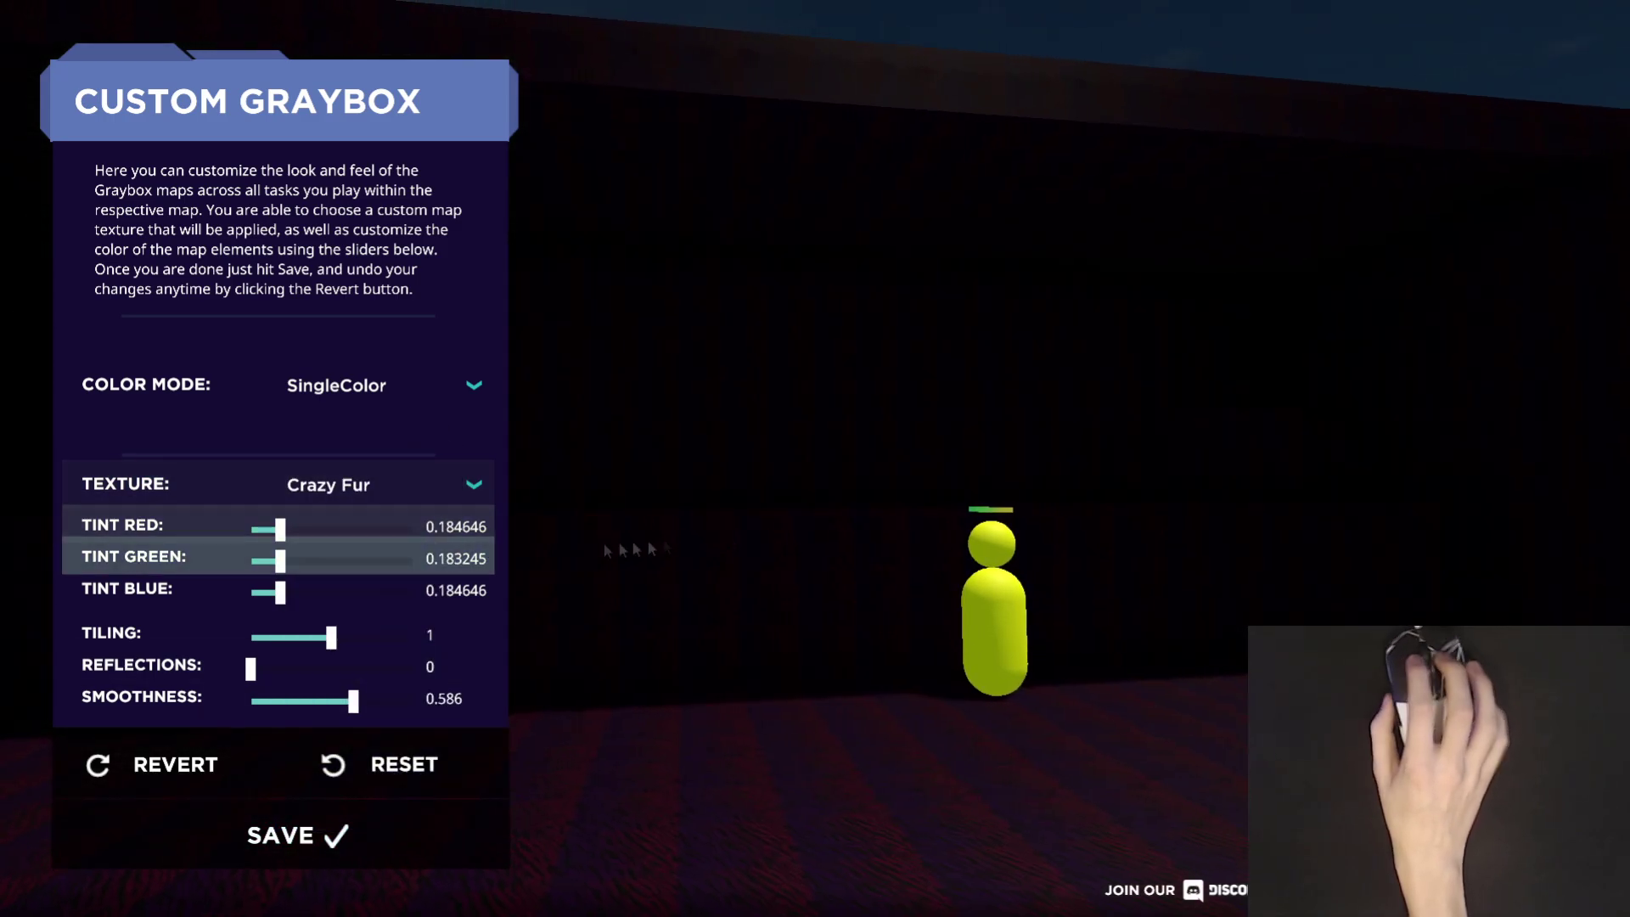
# Try the Glass texture on the graybox map.
pyautogui.click(426, 485)
pyautogui.scroll(3, 402, 543)
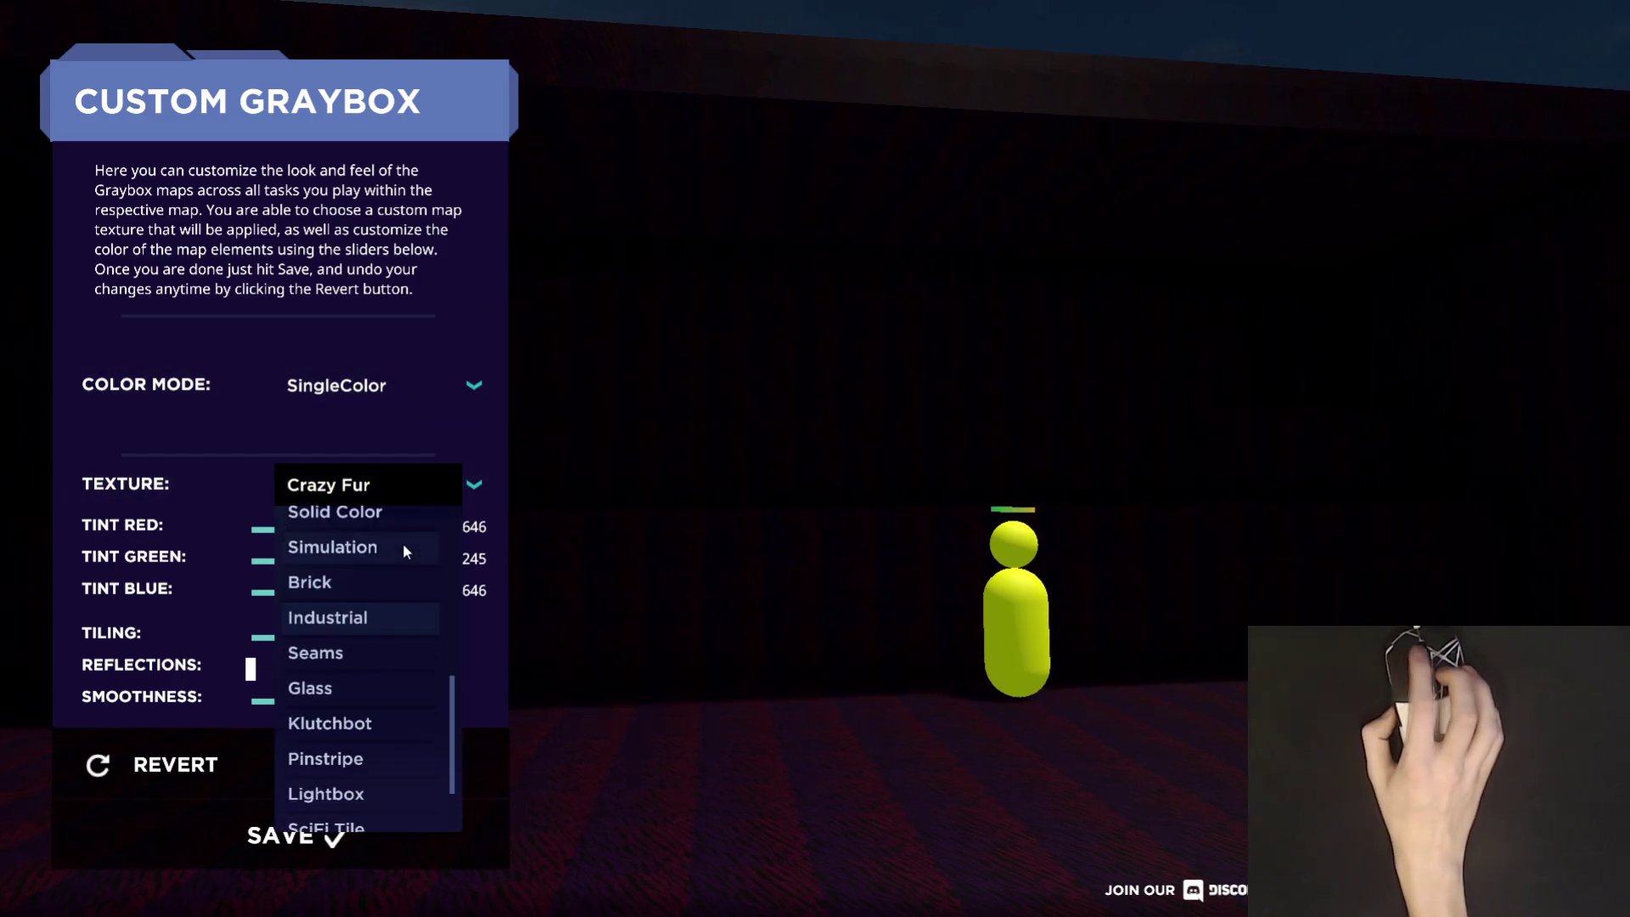
pyautogui.click(358, 686)
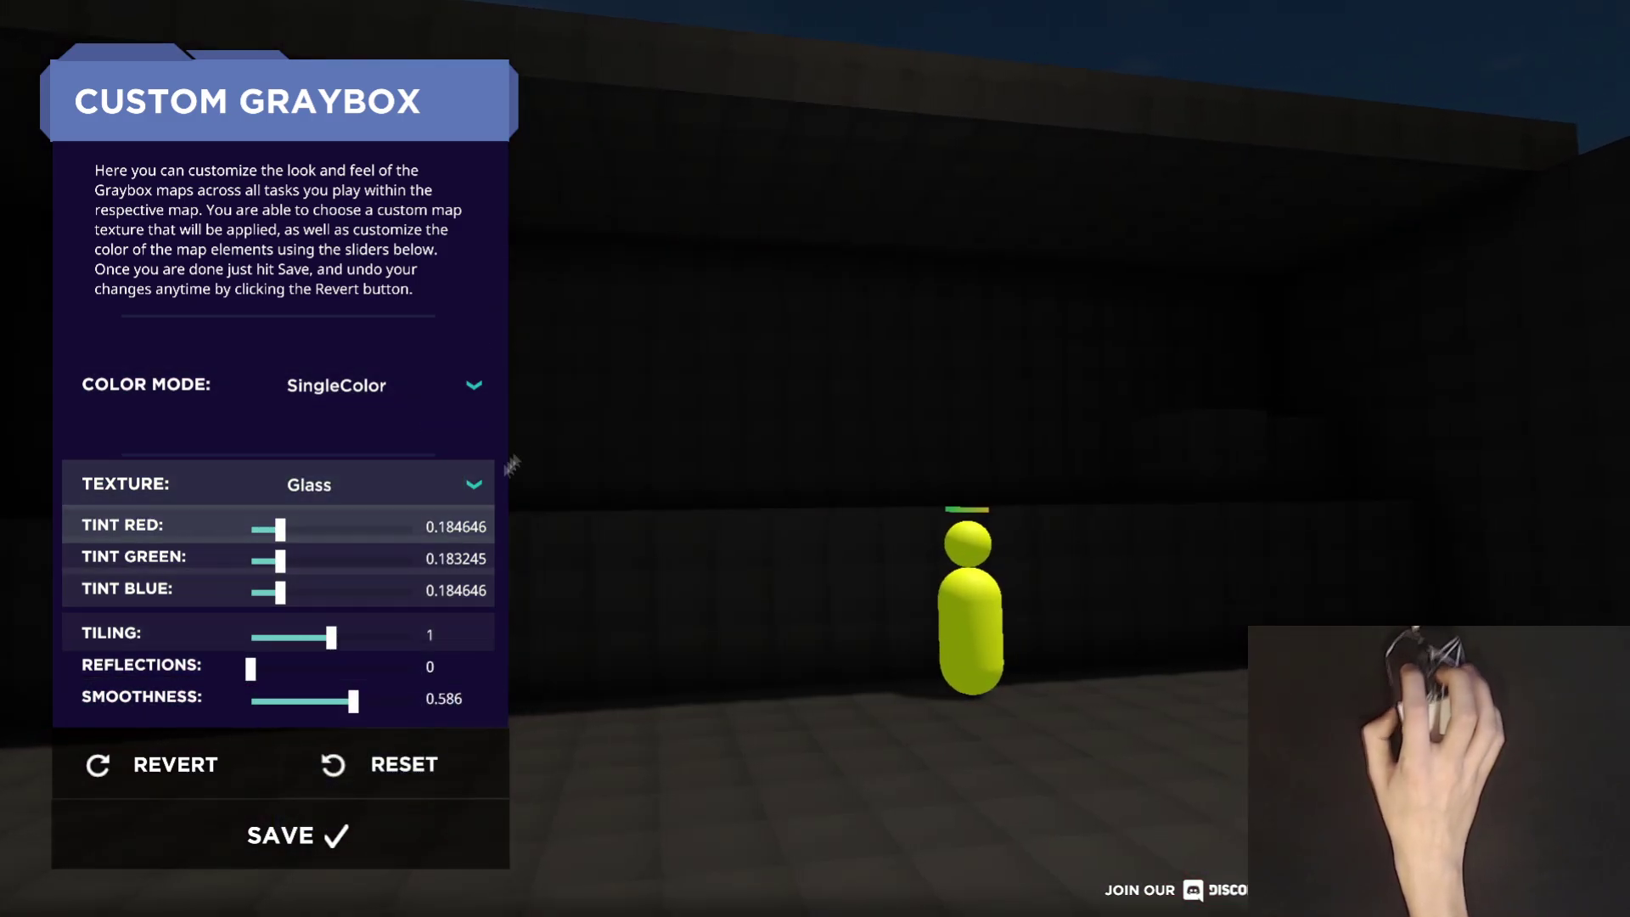
# Set the graybox texture back to Solid Color and save the custom map.
pyautogui.click(472, 482)
pyautogui.scroll(2, 386, 557)
pyautogui.click(384, 620)
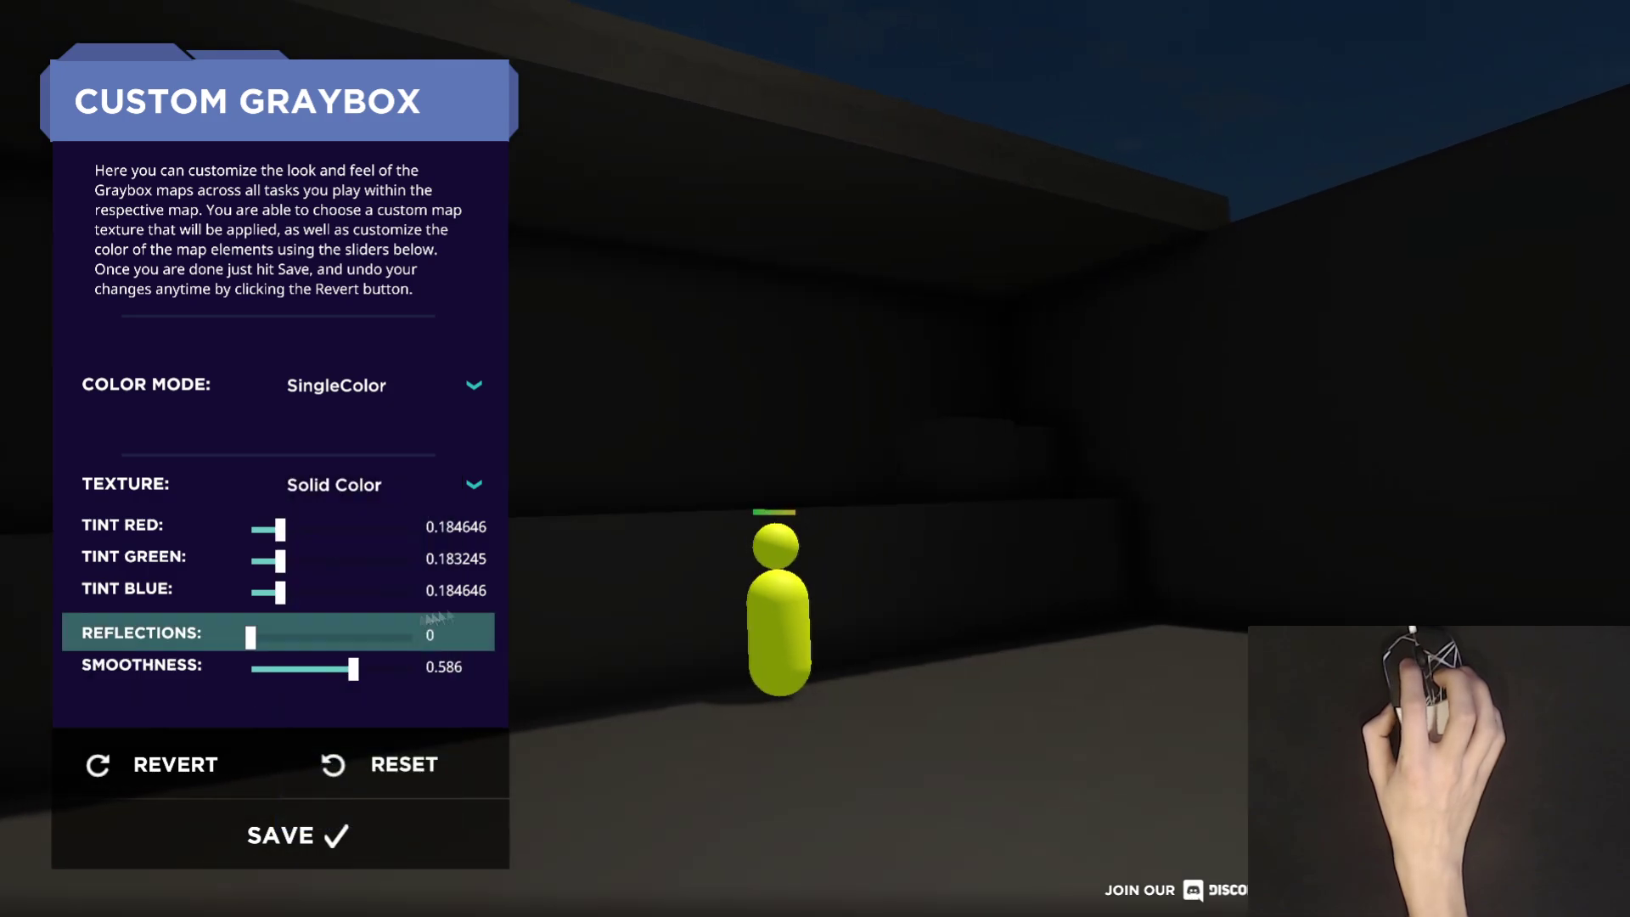
pyautogui.click(325, 837)
pyautogui.click(718, 666)
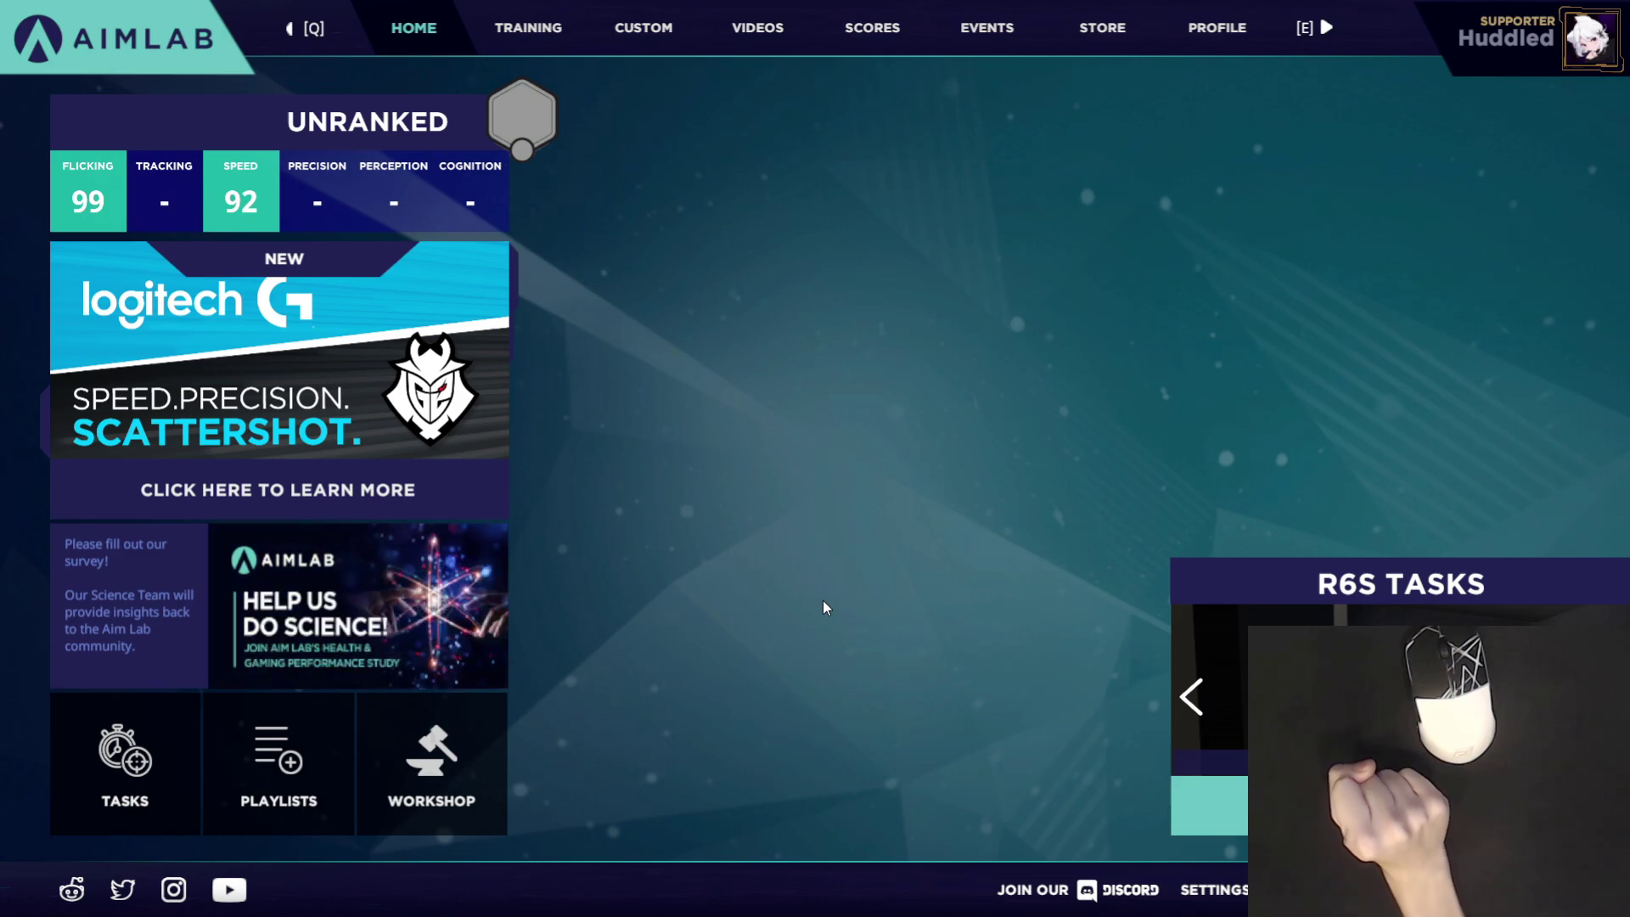
# Open the settings to review the hipfire sensitivity among the controls, then return to the home screen.
pyautogui.click(1214, 889)
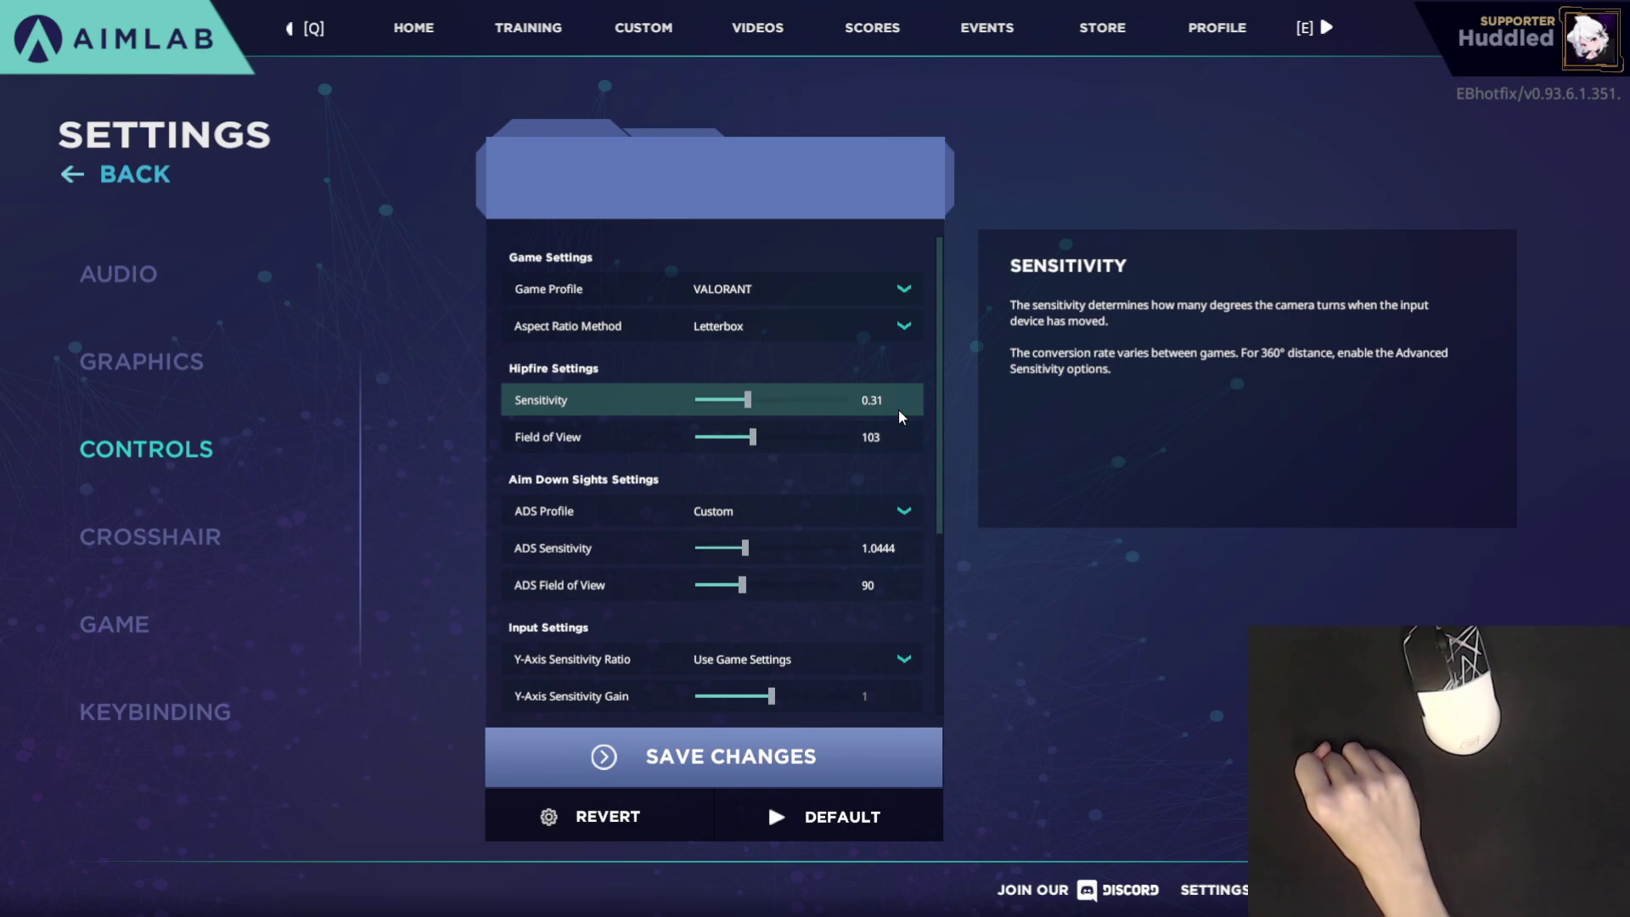
pyautogui.click(141, 170)
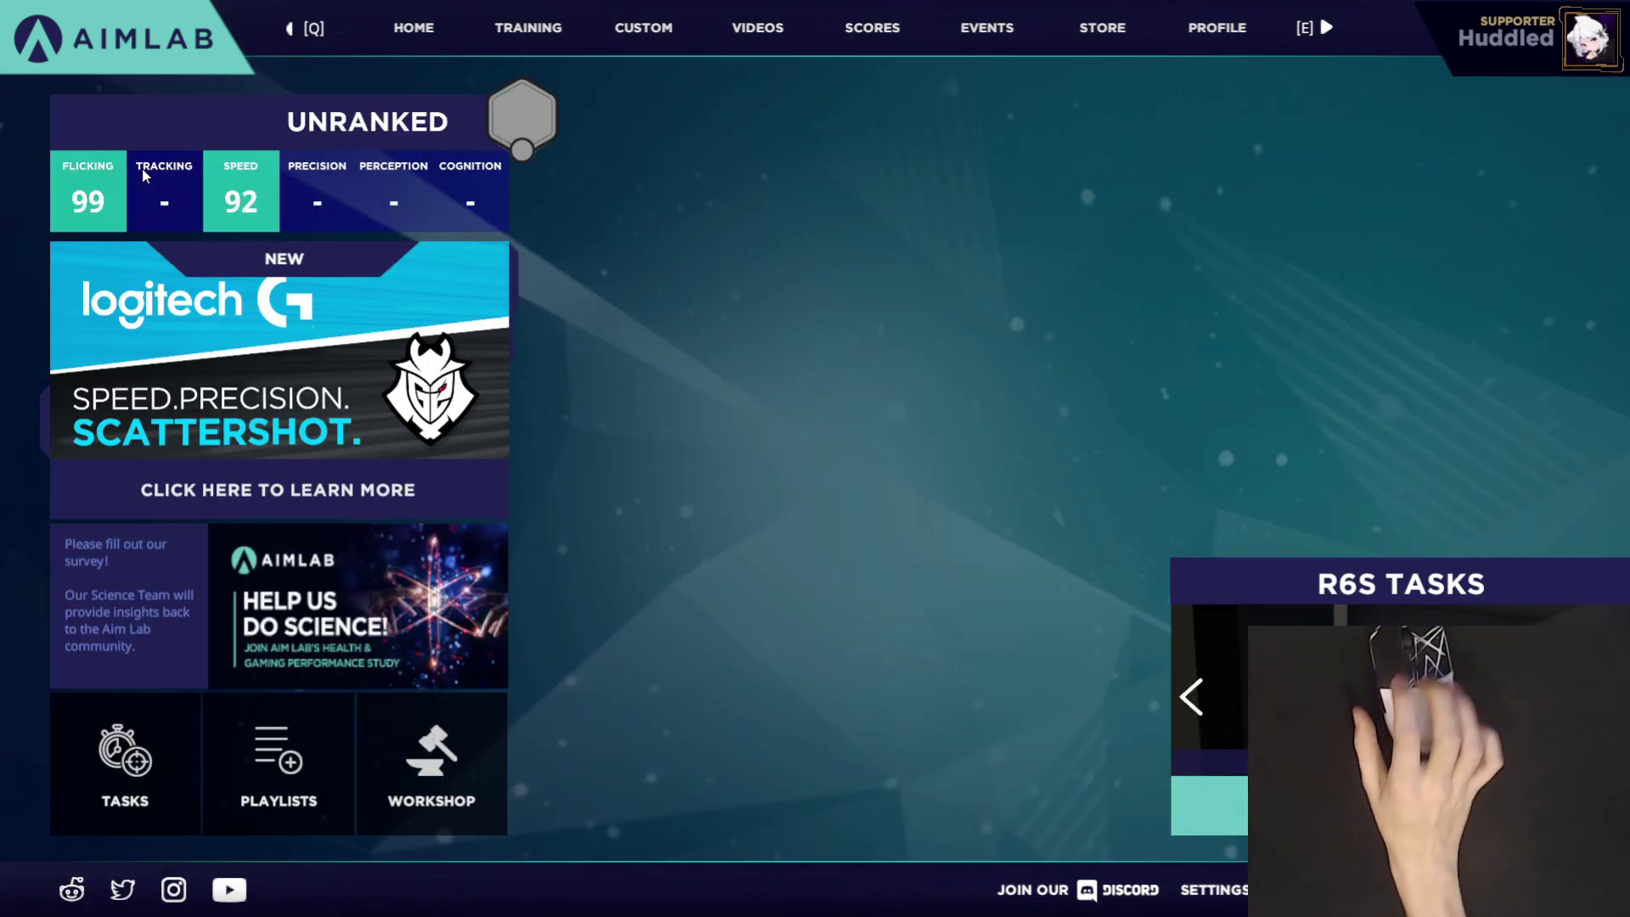